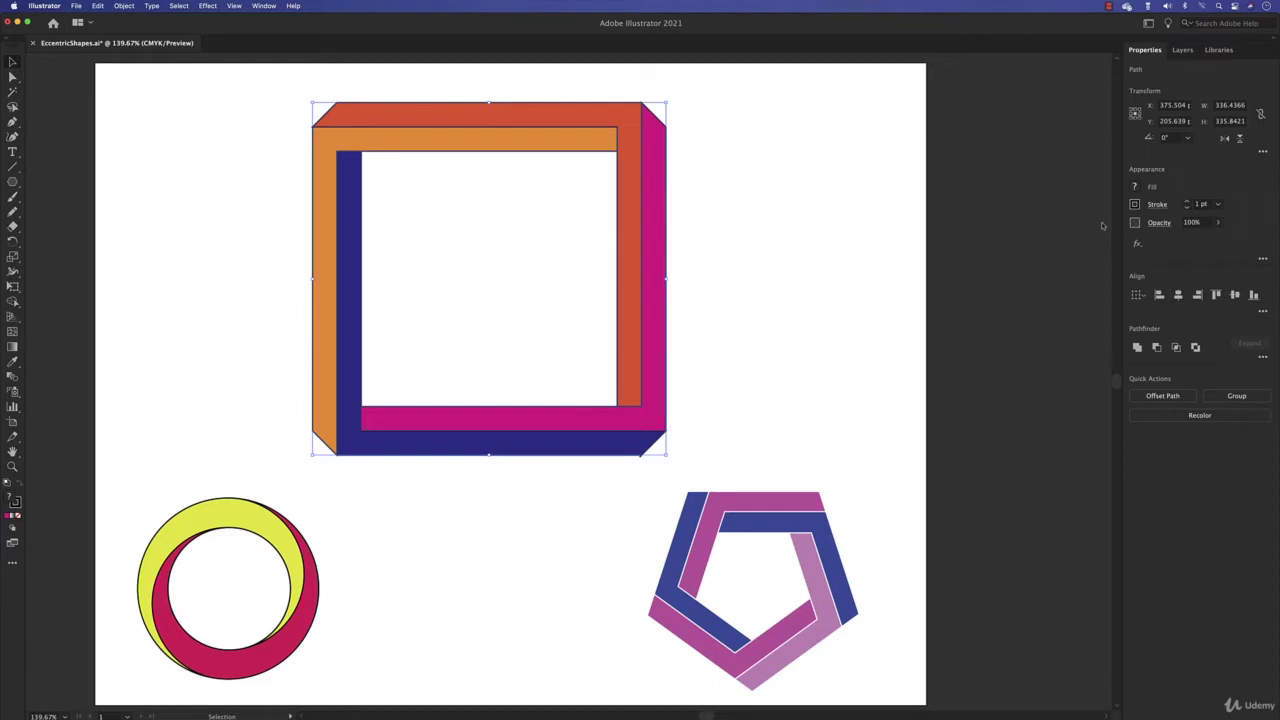
Set the stroke color of the whole impossible square to white.
click(1134, 204)
click(1015, 249)
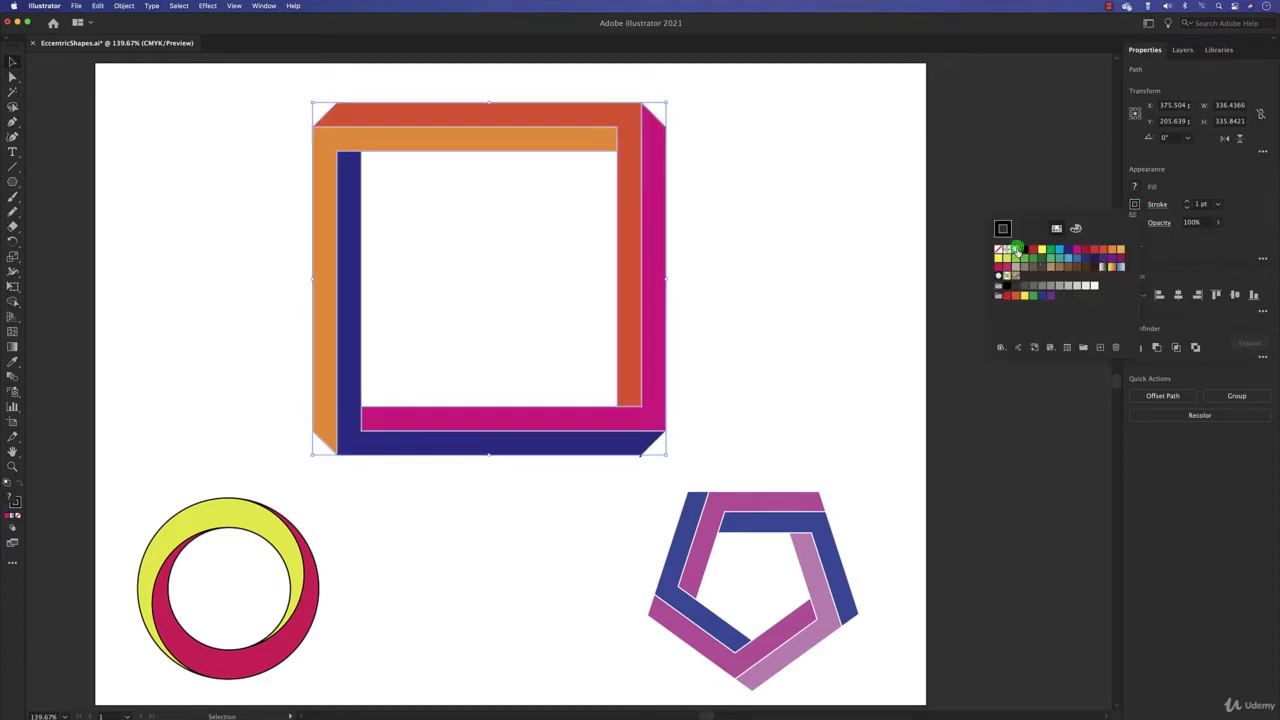
click(710, 192)
click(686, 157)
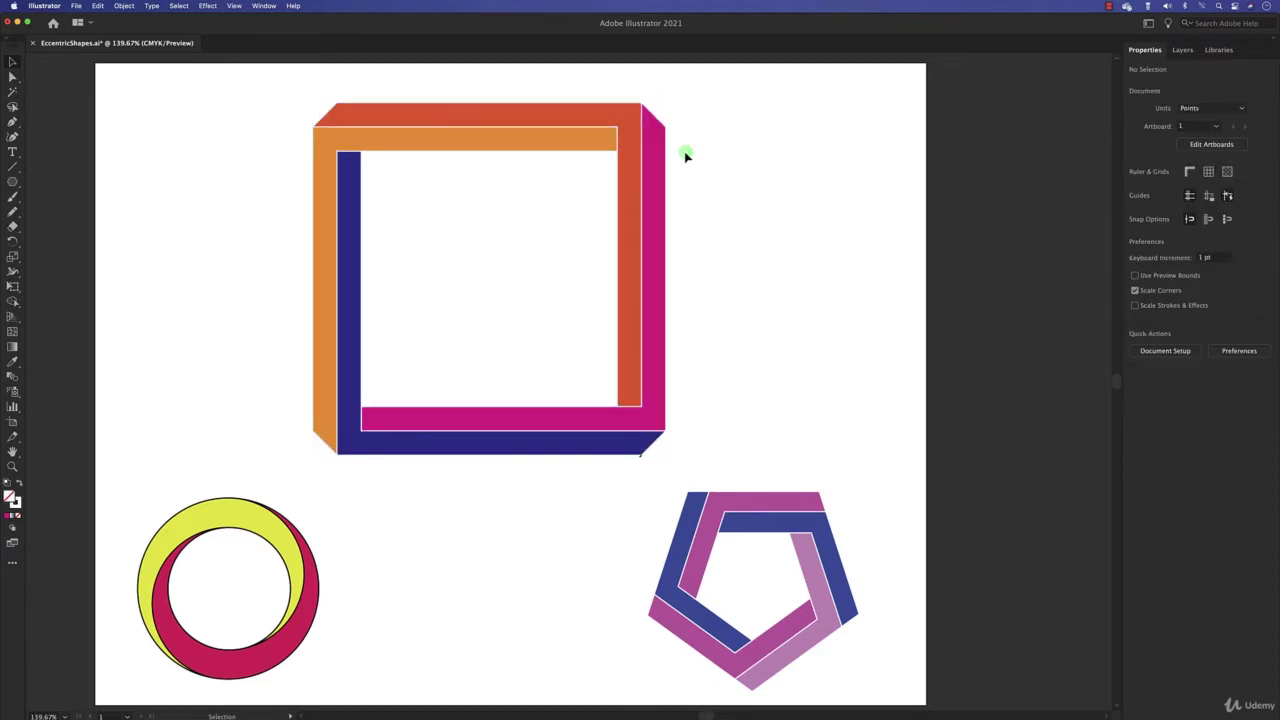
Scale the impossible square down to about 189 pt wide and place it between the ring and the pentagon.
drag(698, 113, 301, 430)
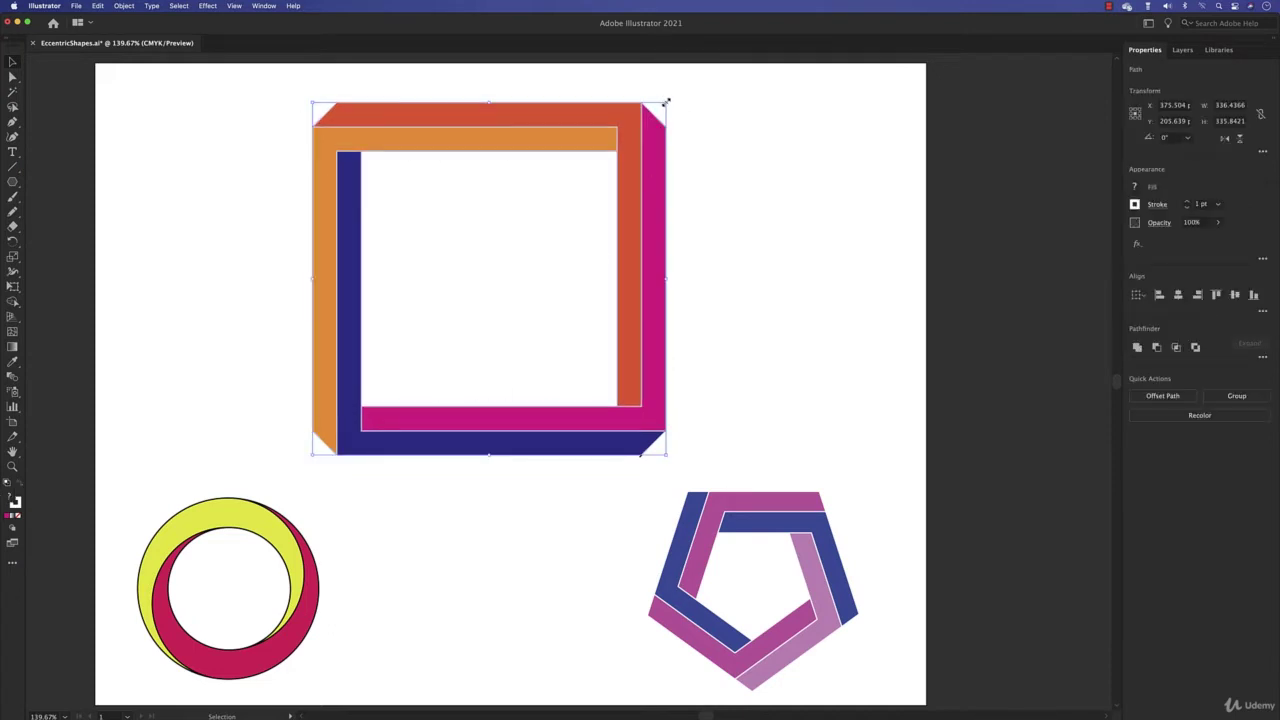
drag(666, 101, 548, 492)
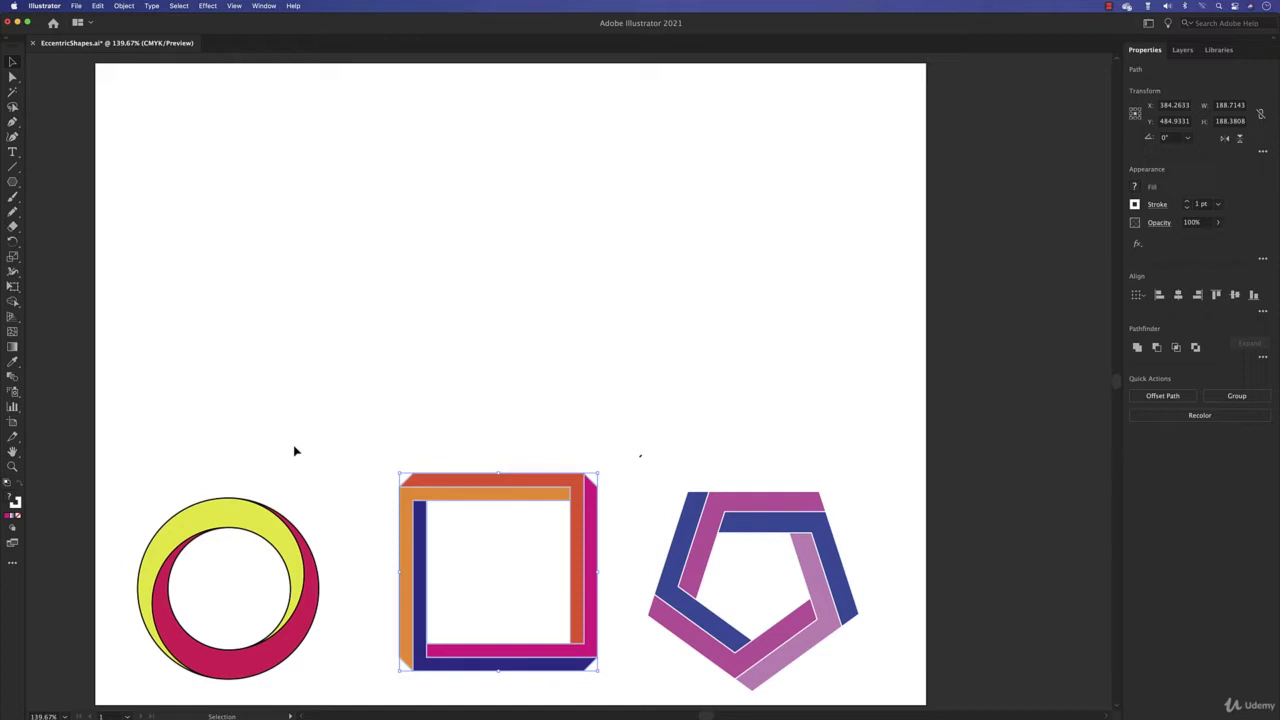
click(240, 556)
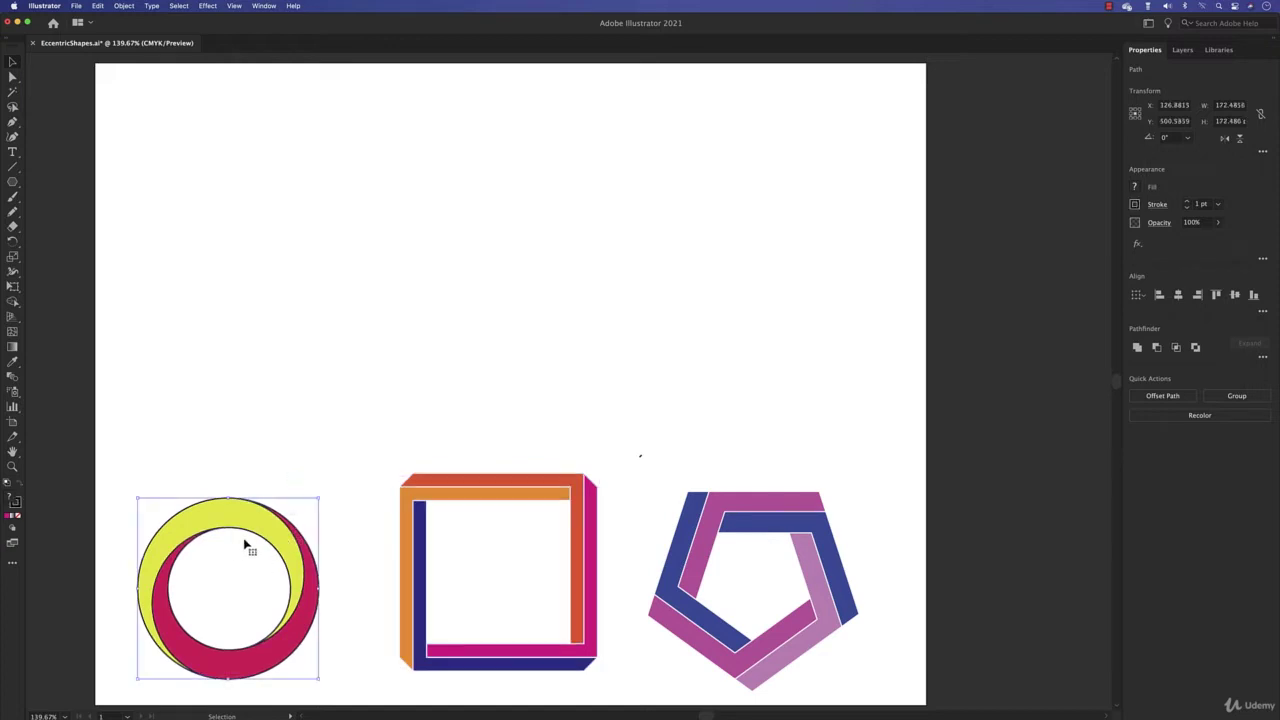
click(270, 379)
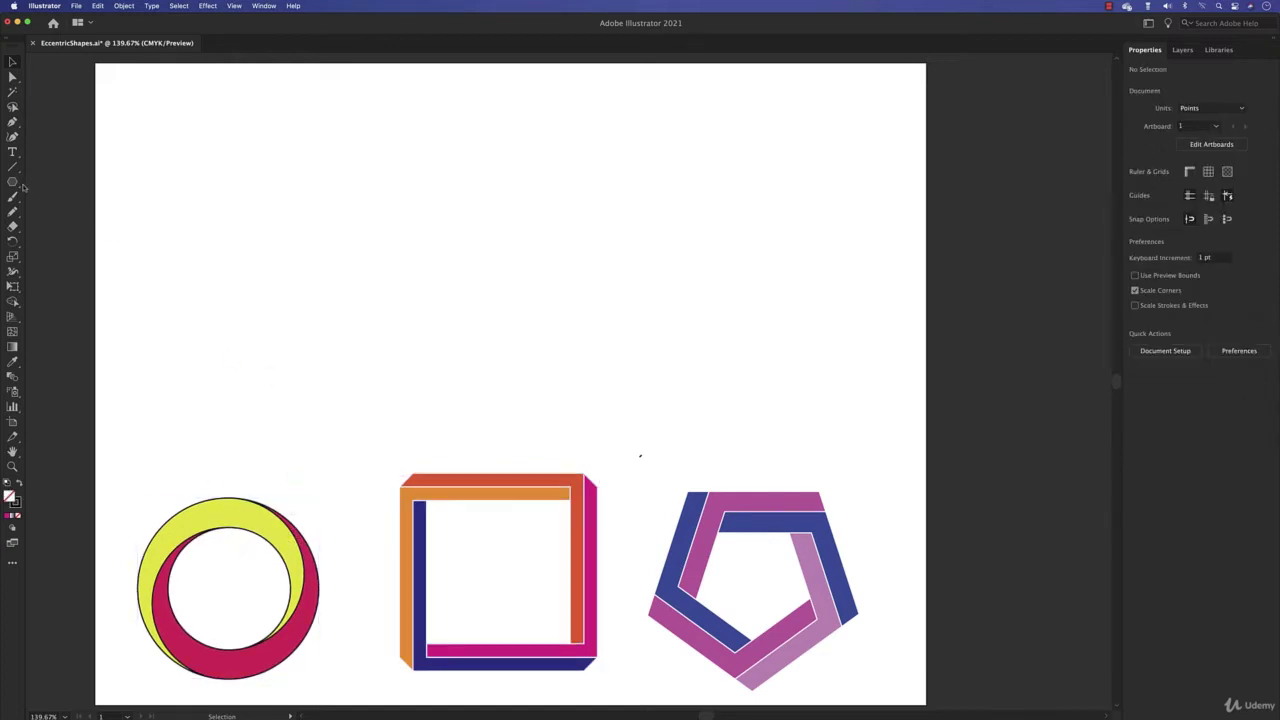
Draw an unfilled circle about 234 pt in diameter in the empty area above the three finished shapes.
drag(12, 181, 79, 212)
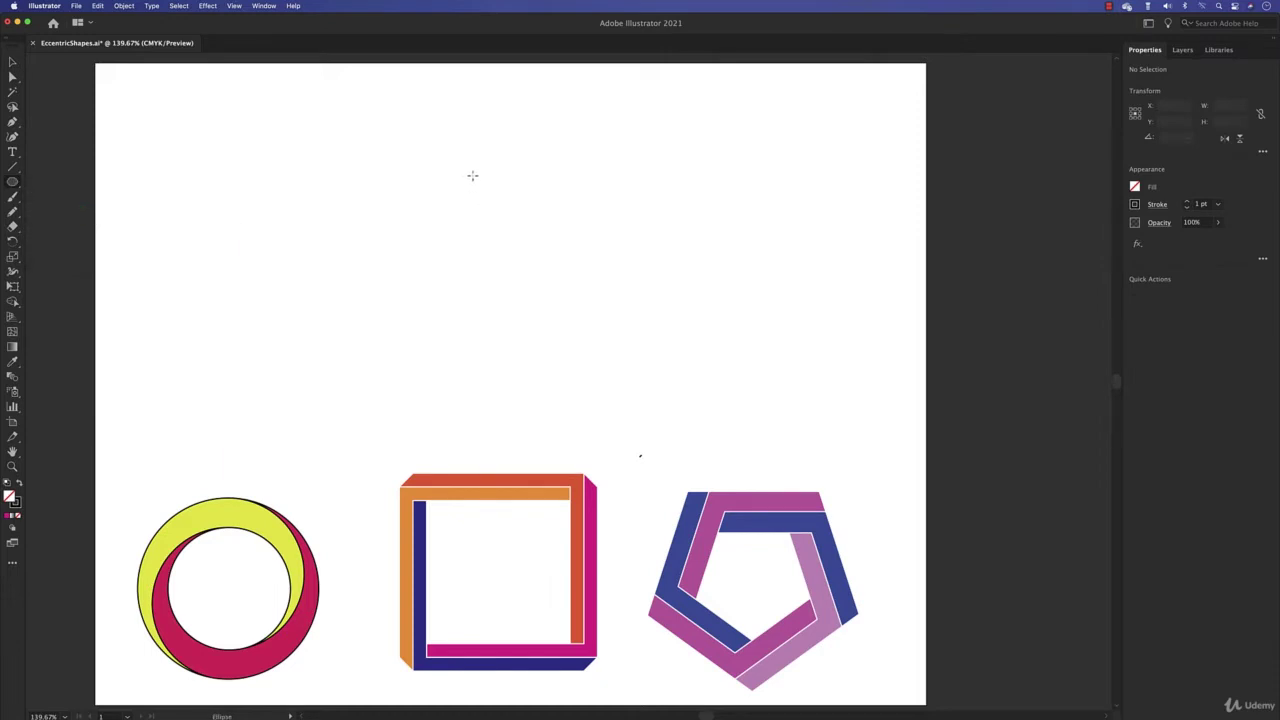
drag(486, 223, 640, 336)
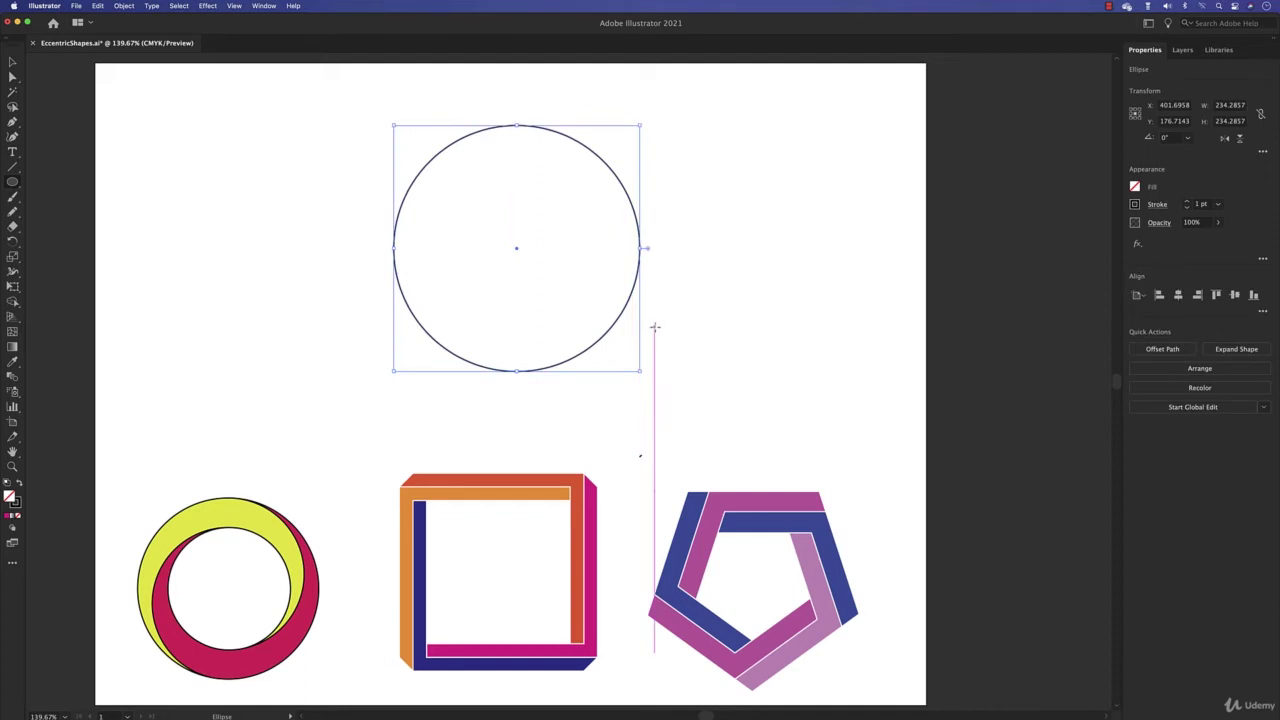
click(14, 63)
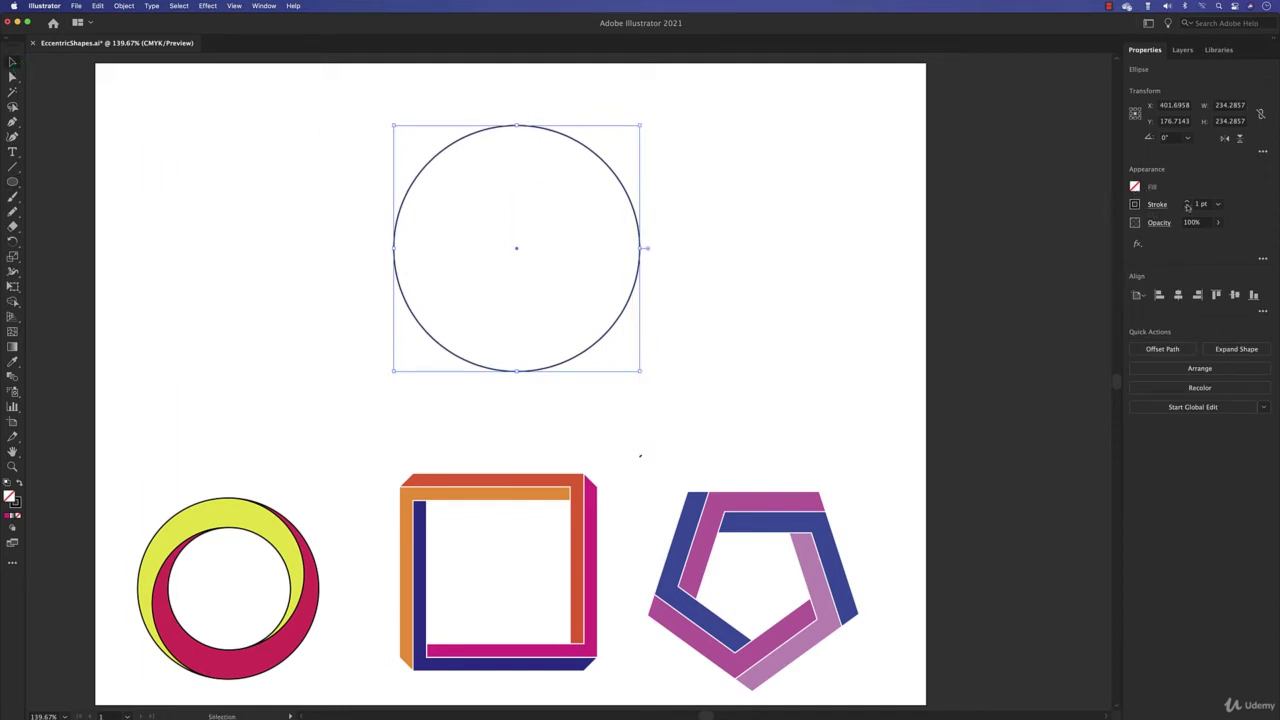
Add a smaller copy of the circle, about 187 pt in diameter, touching the original at its lowest point.
click(609, 170)
drag(517, 126, 516, 176)
click(777, 274)
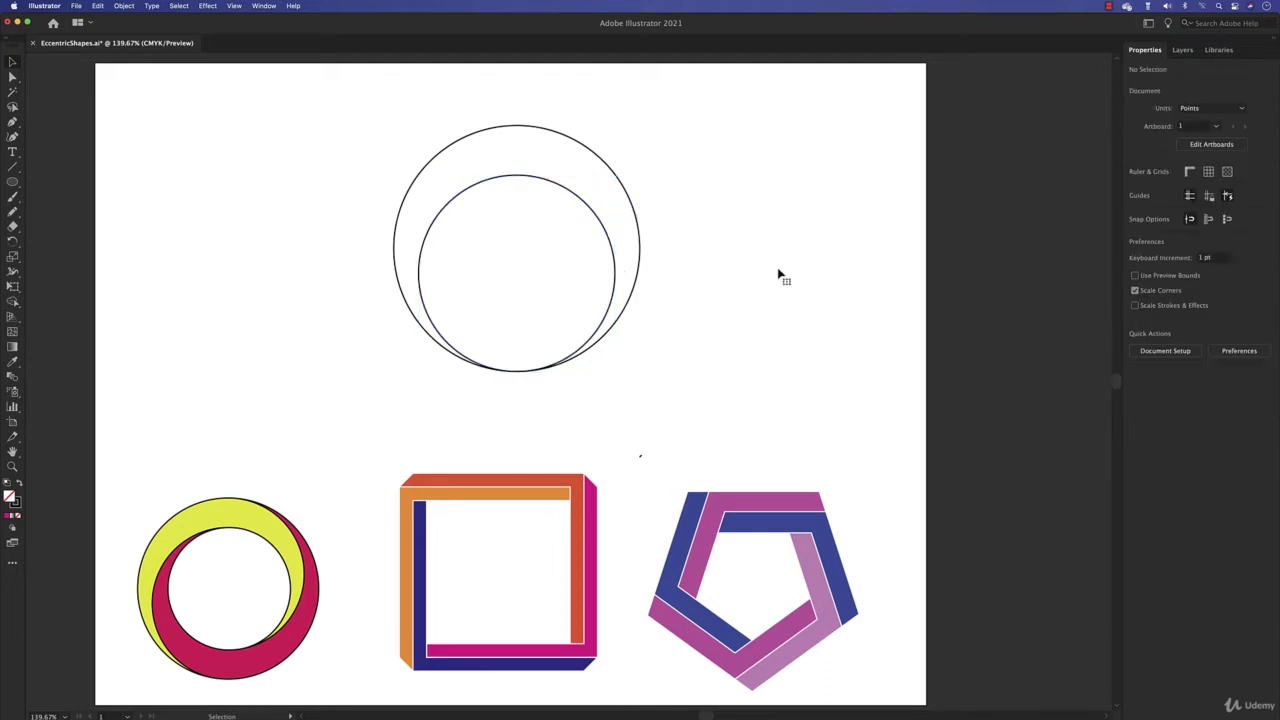
Duplicate the smaller circle upward so that its top edge meets the top of the large circle.
click(541, 179)
click(531, 180)
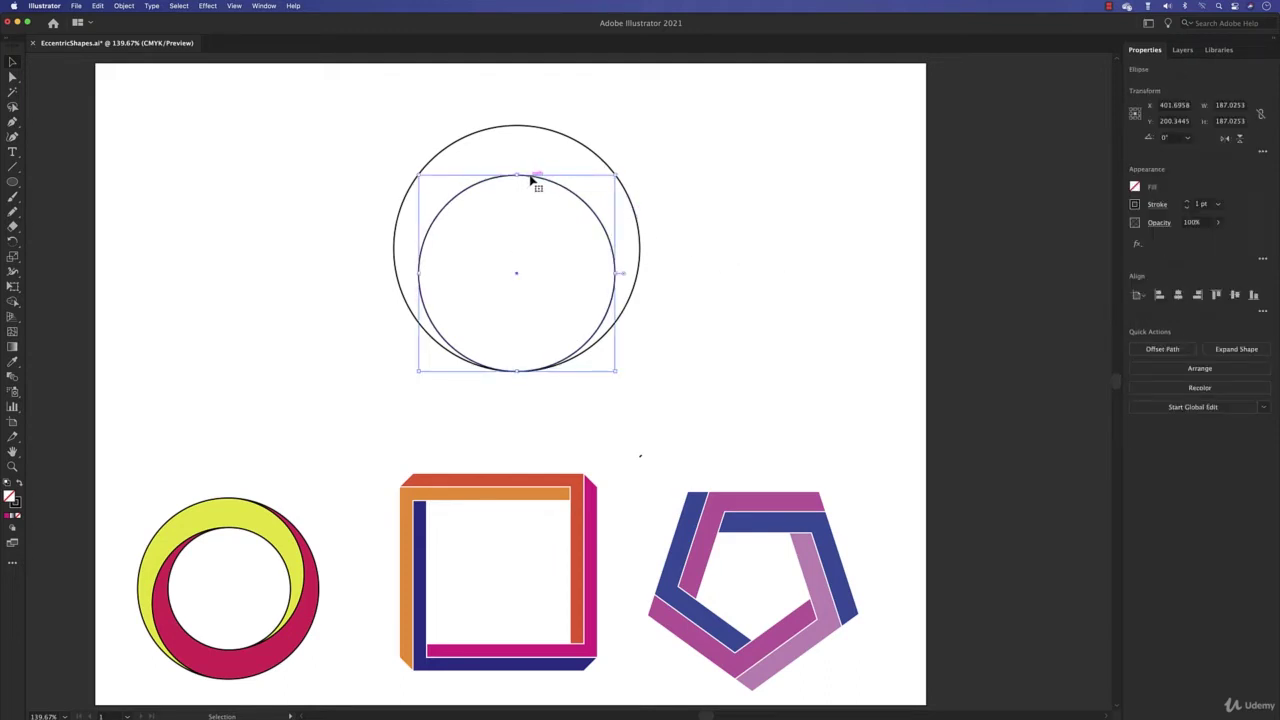
drag(532, 178, 535, 131)
drag(640, 148, 531, 149)
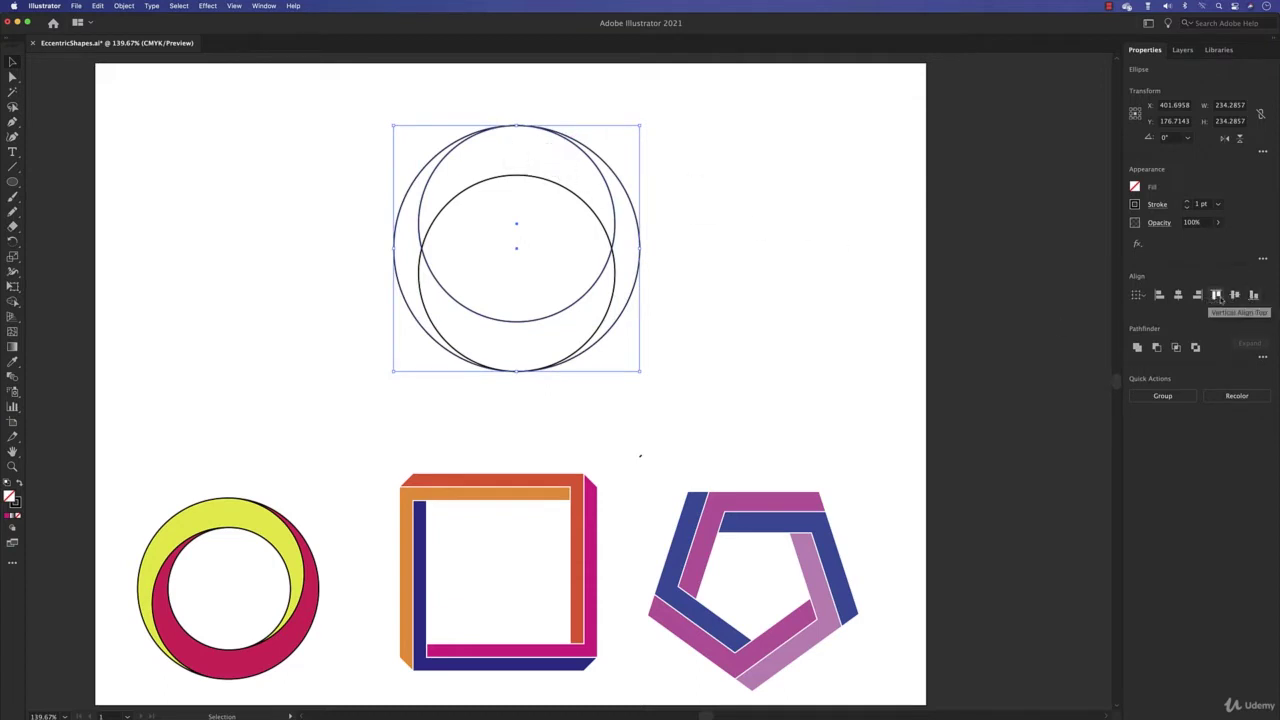
click(629, 306)
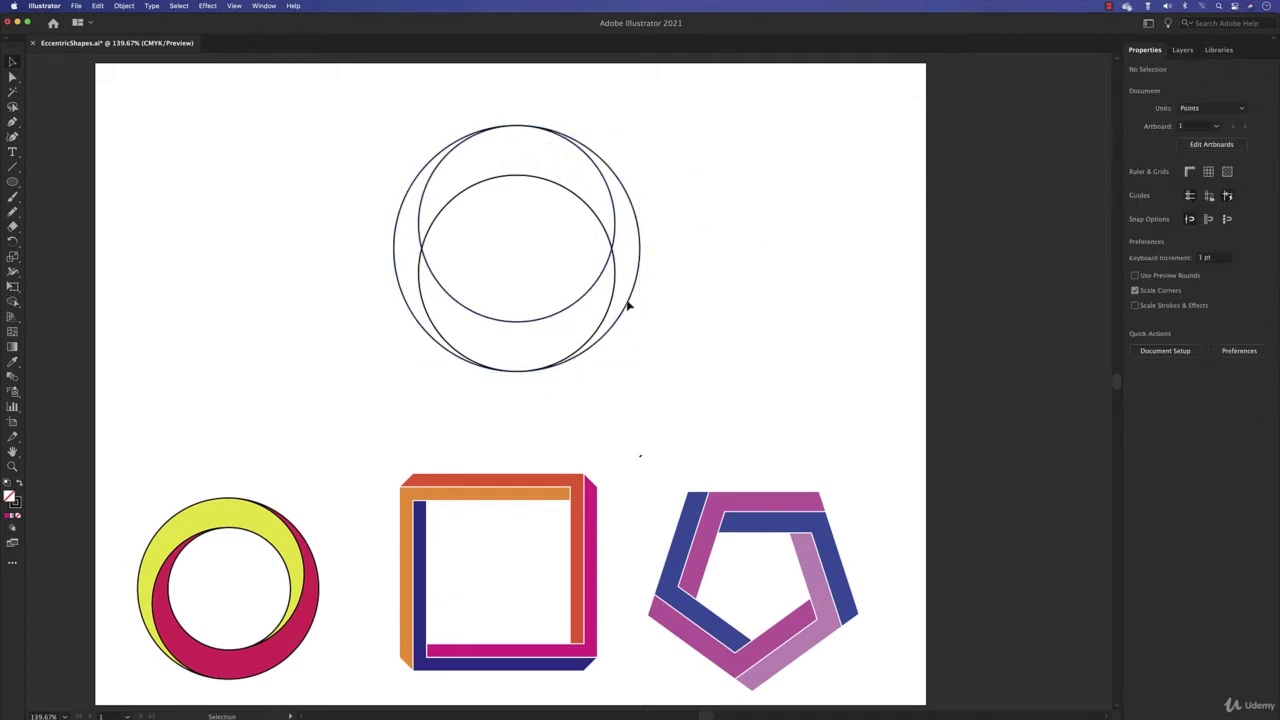
Add a reduced concentric copy of the large circle that fits inside the overlap of the two offset circles.
click(620, 184)
key(a)
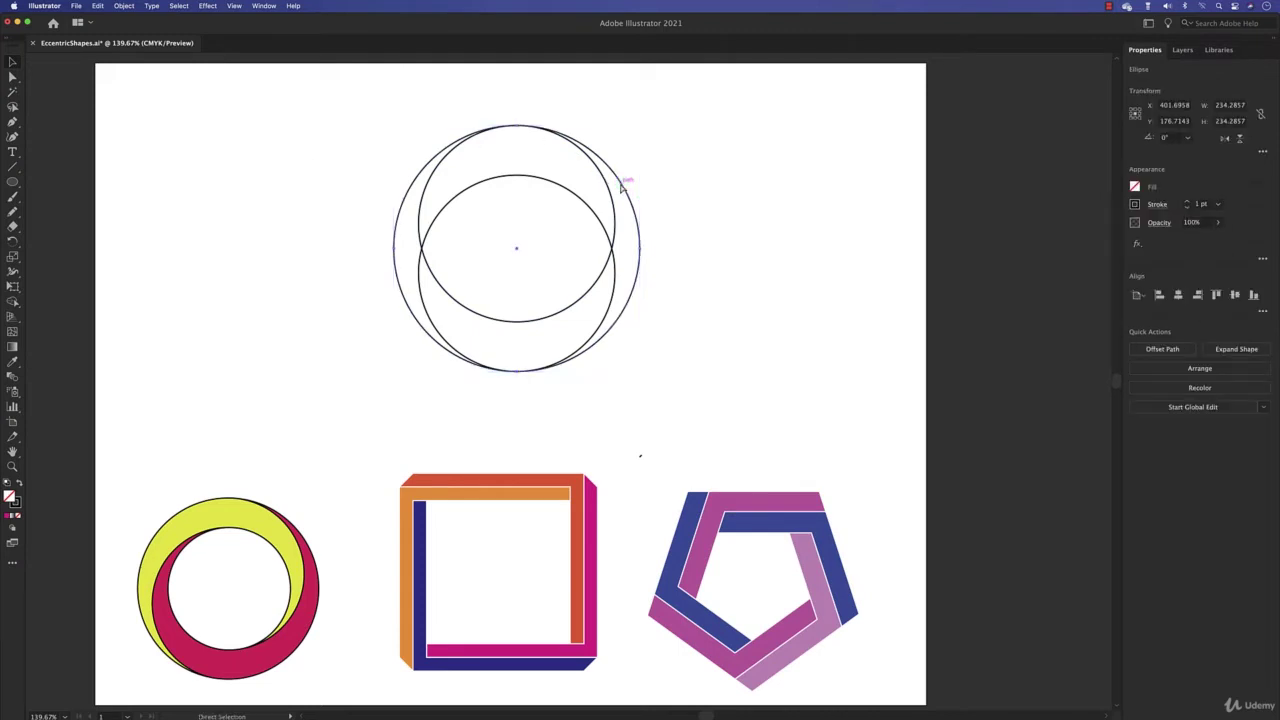
key(v)
drag(640, 127, 614, 176)
click(768, 282)
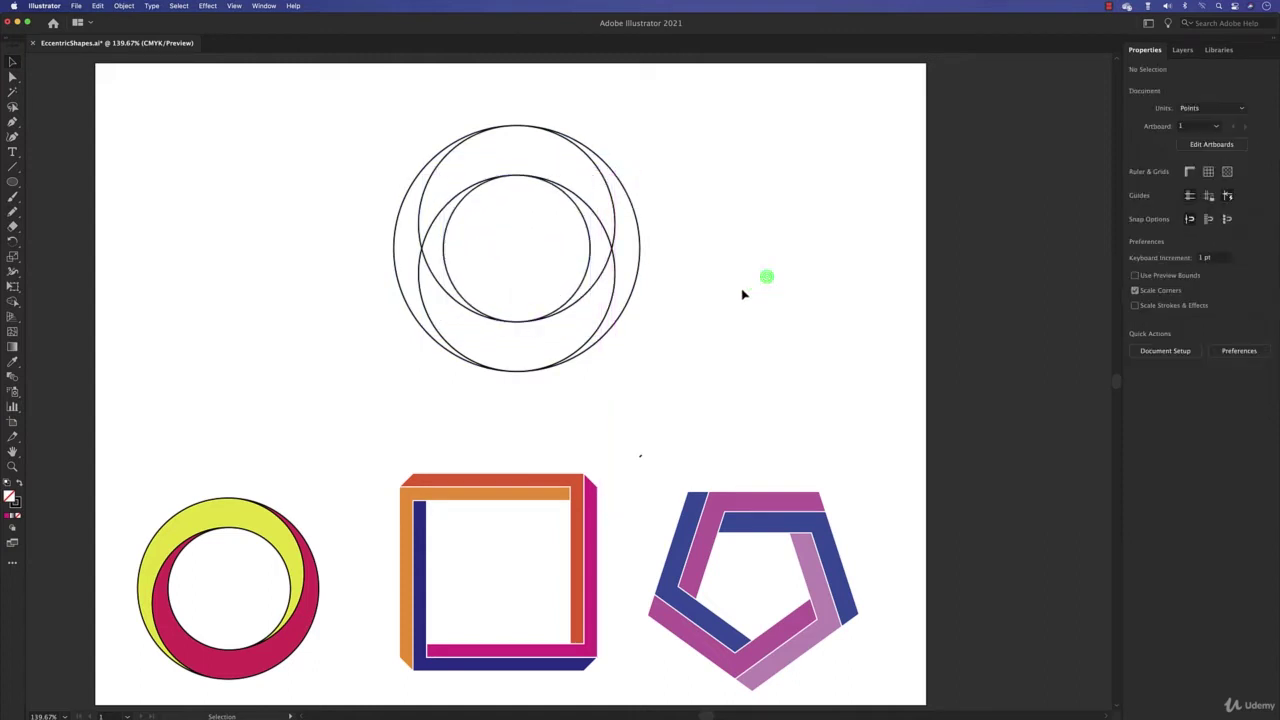
Merge the upper-left crescent regions of the four circles into one yellow shape with Shape Builder, keeping its default options.
double_click(13, 301)
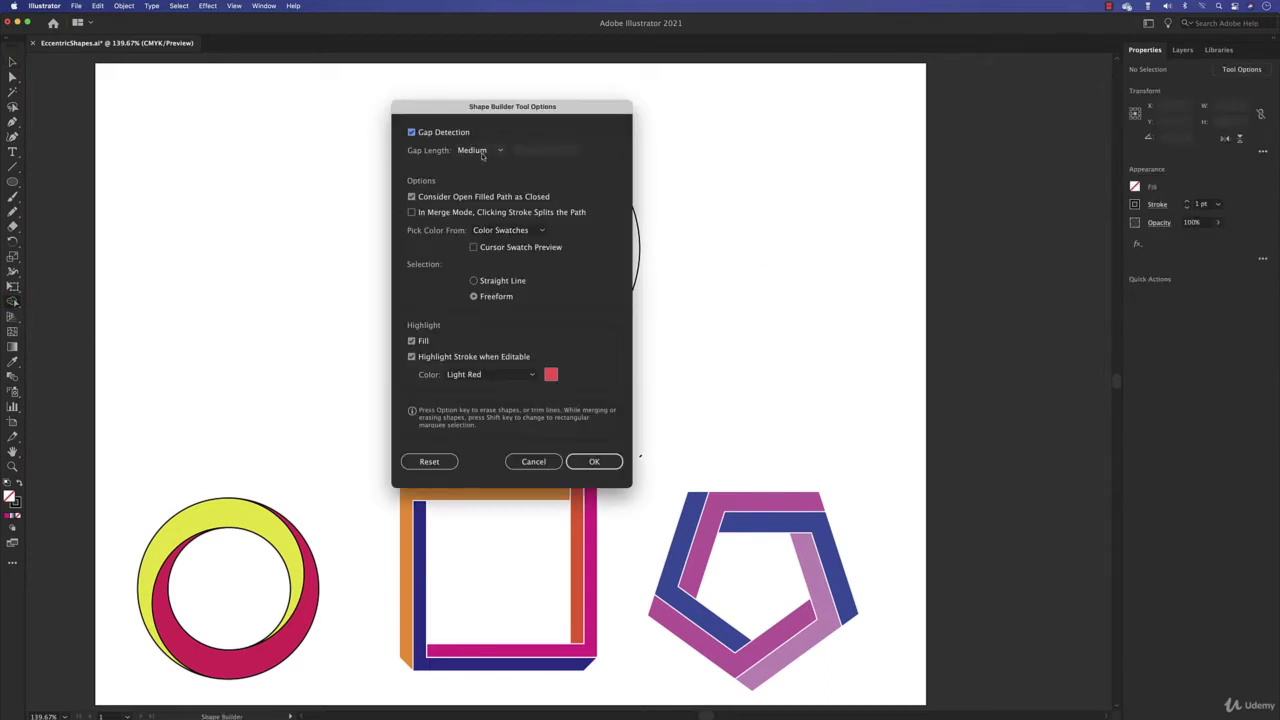
click(595, 462)
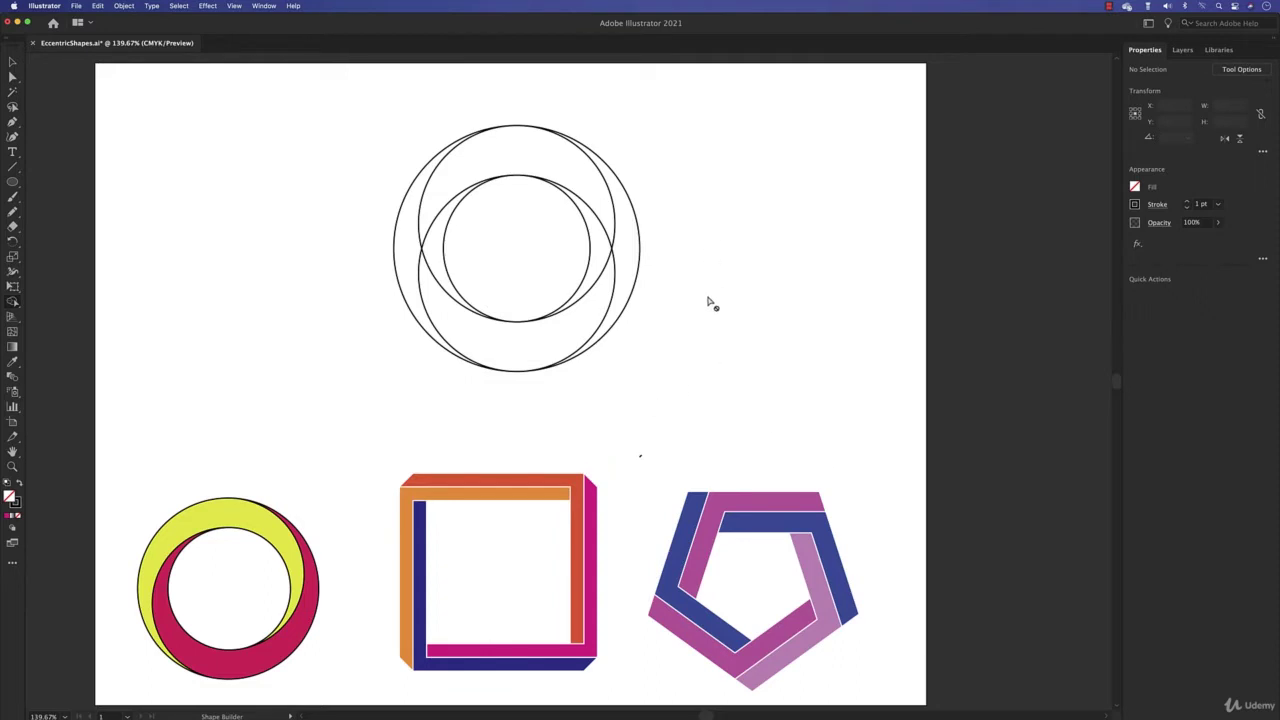
key(v)
drag(683, 131, 354, 389)
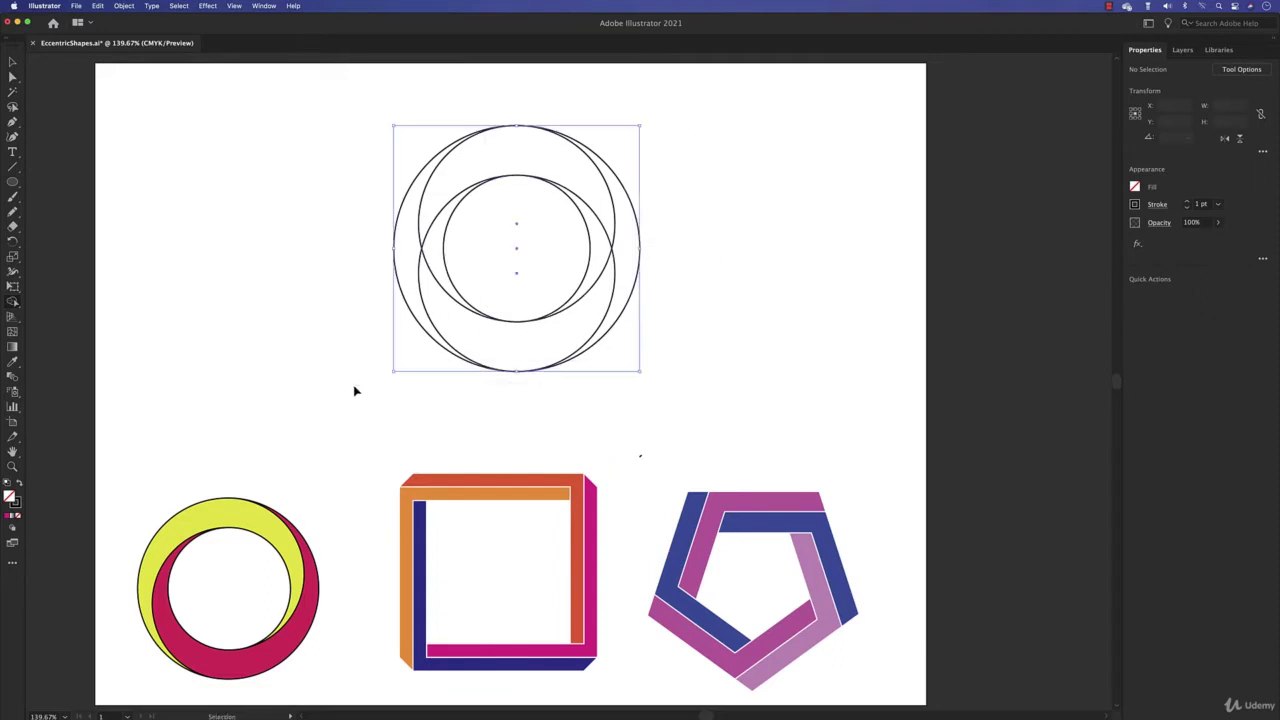
key(shift+m)
scroll(790, 336, left, 1)
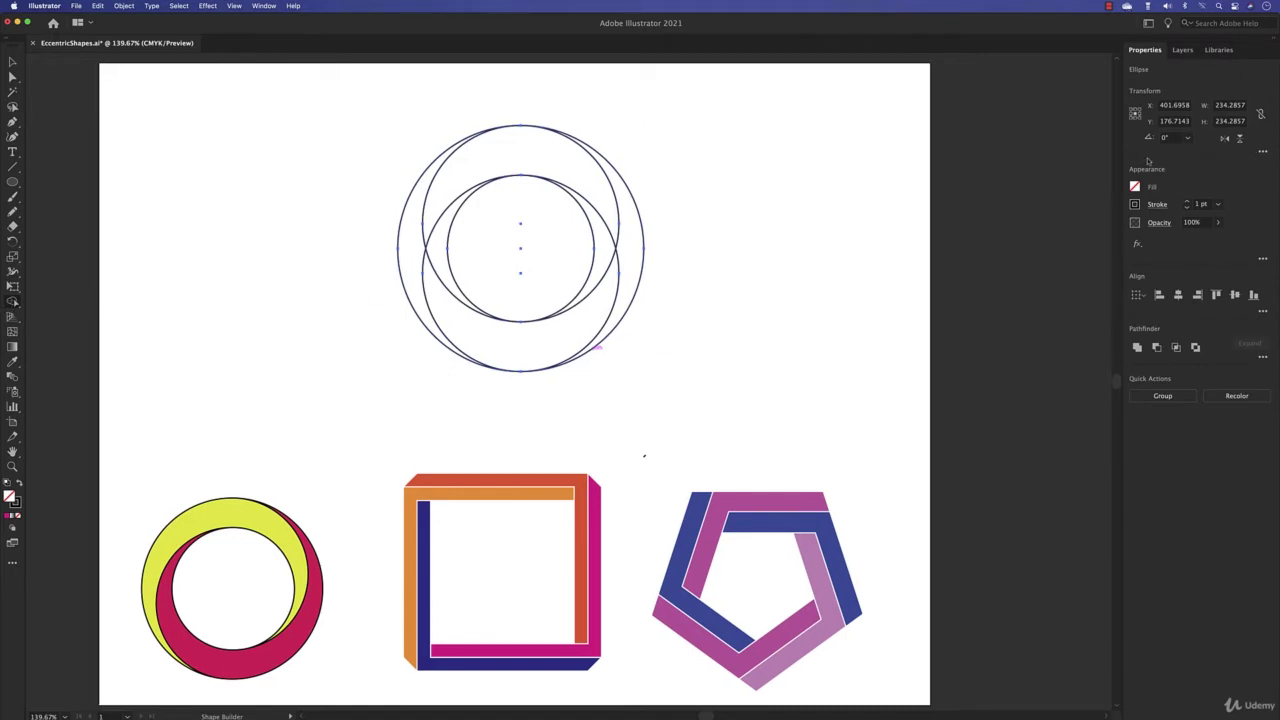
click(1135, 190)
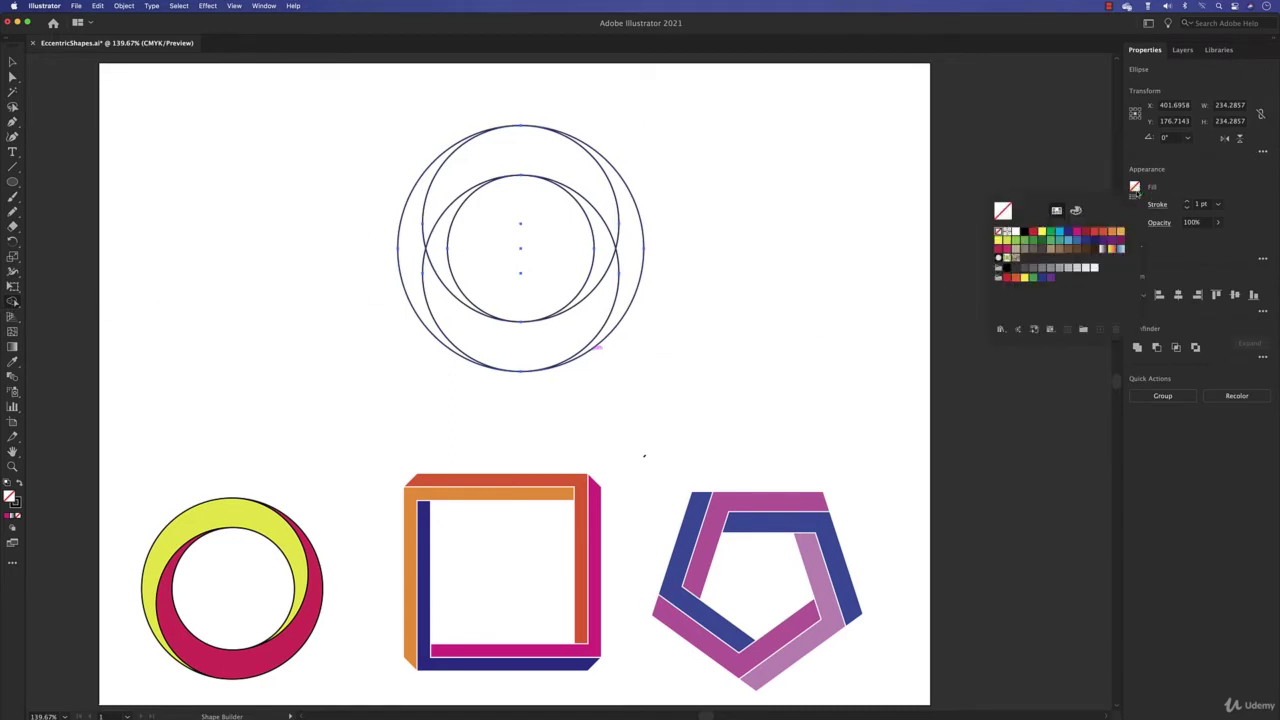
click(1041, 234)
click(714, 204)
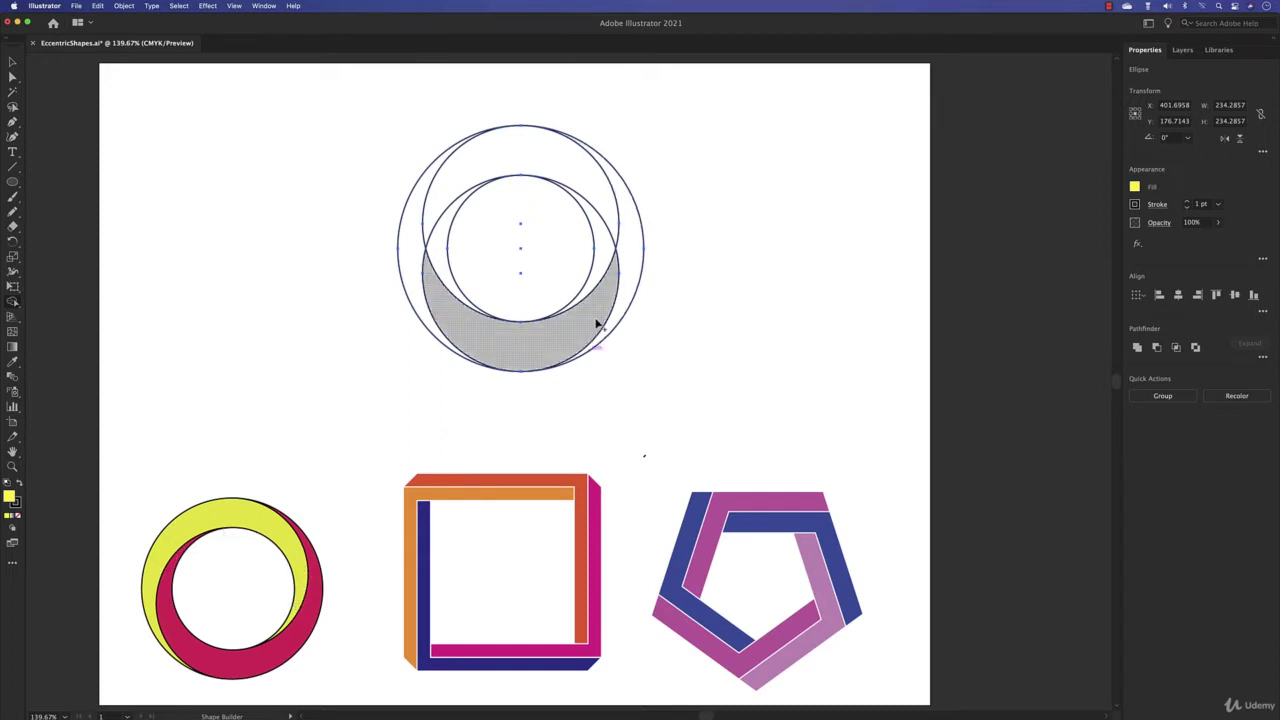
mouse_move(603, 262)
mouse_down()
mouse_move(606, 226)
mouse_move(571, 180)
mouse_move(477, 180)
mouse_move(423, 206)
mouse_move(408, 240)
mouse_up()
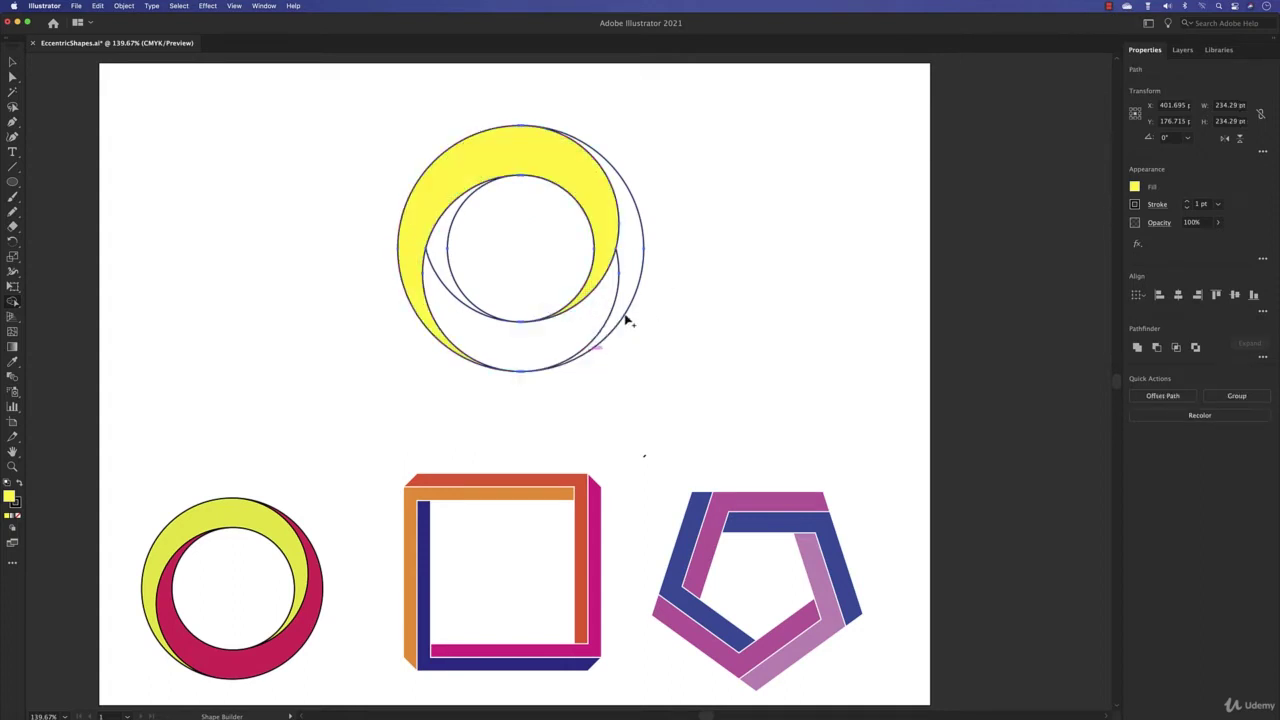
Merge the remaining lower-right crescent regions of the ring into a dark red shape with Shape Builder.
click(1134, 187)
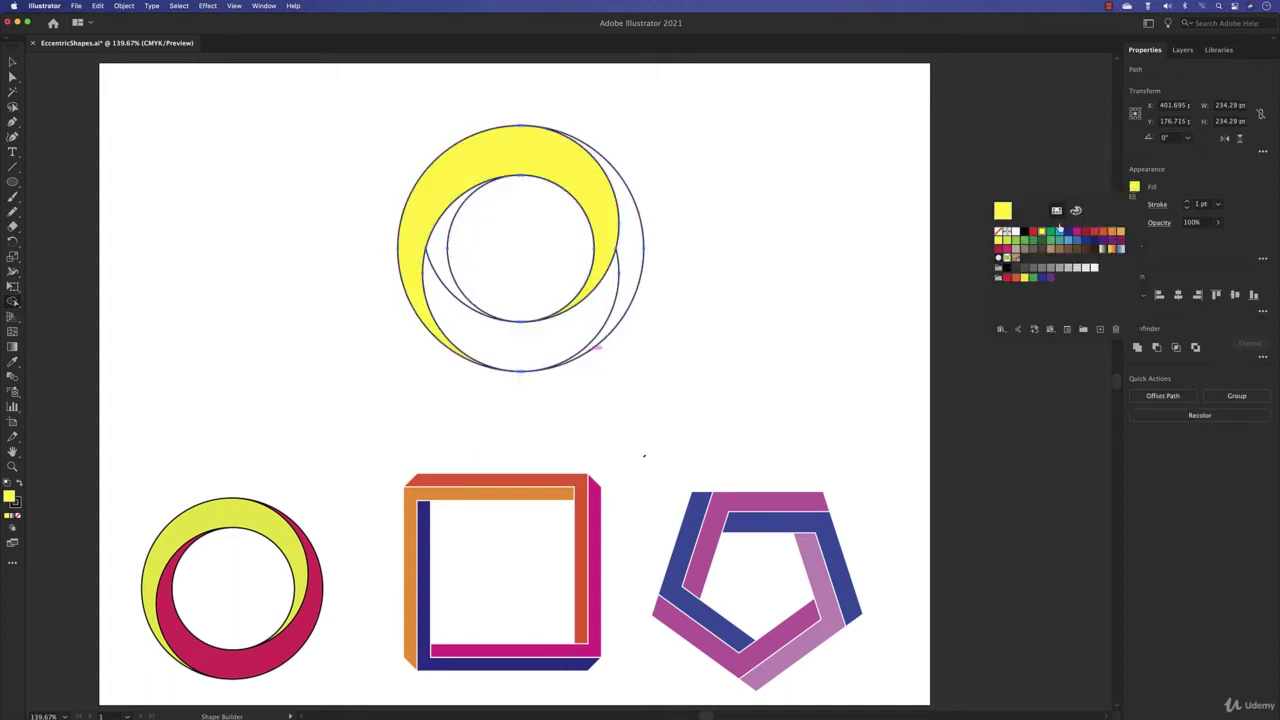
click(1088, 237)
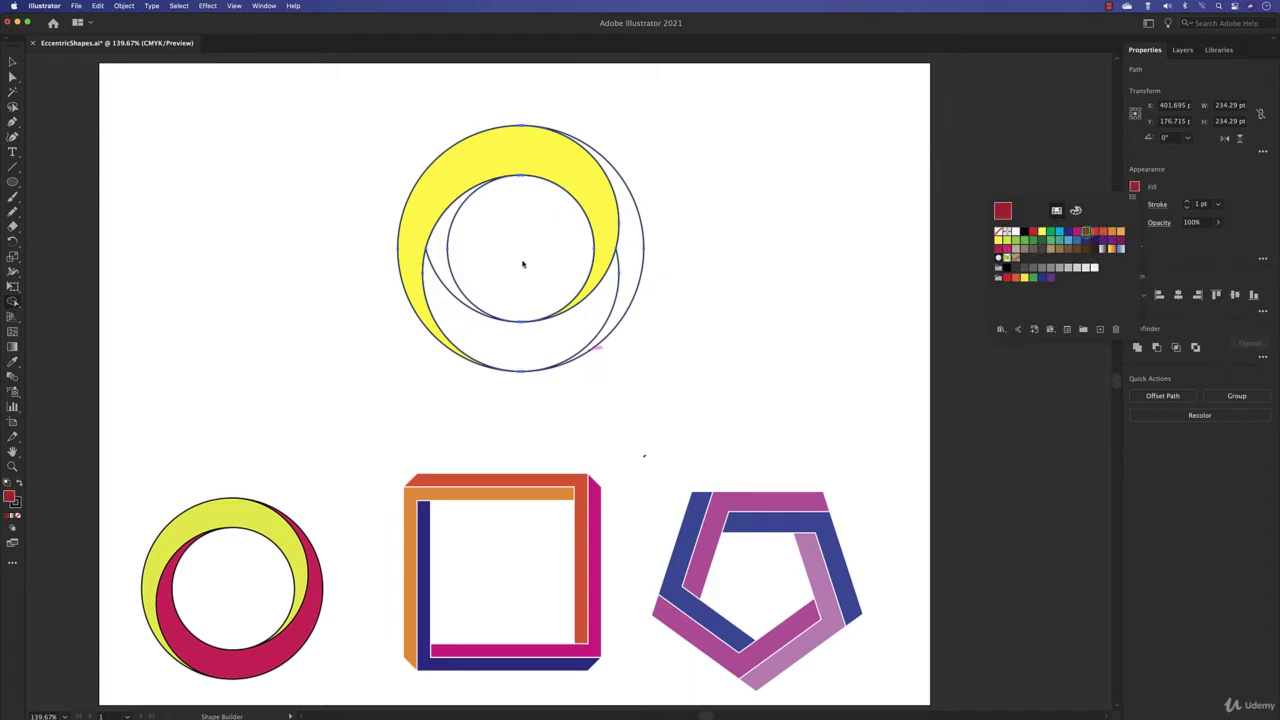
drag(440, 280, 582, 325)
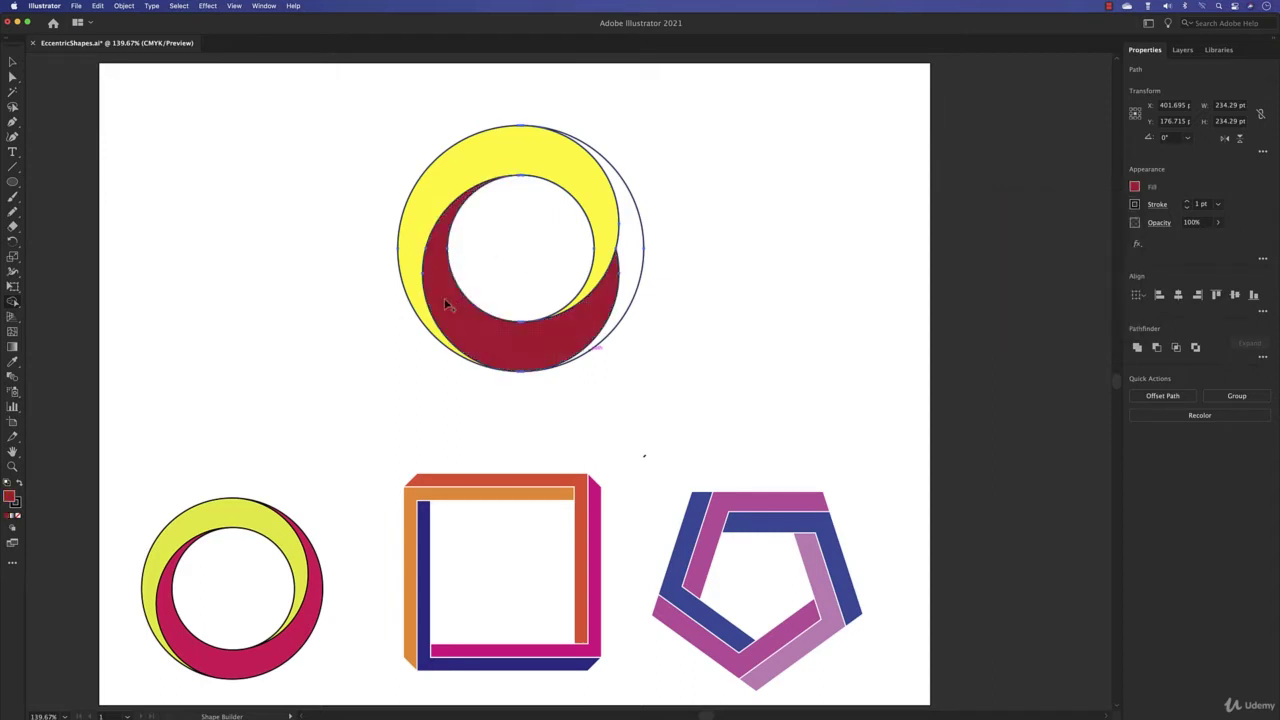
click(626, 295)
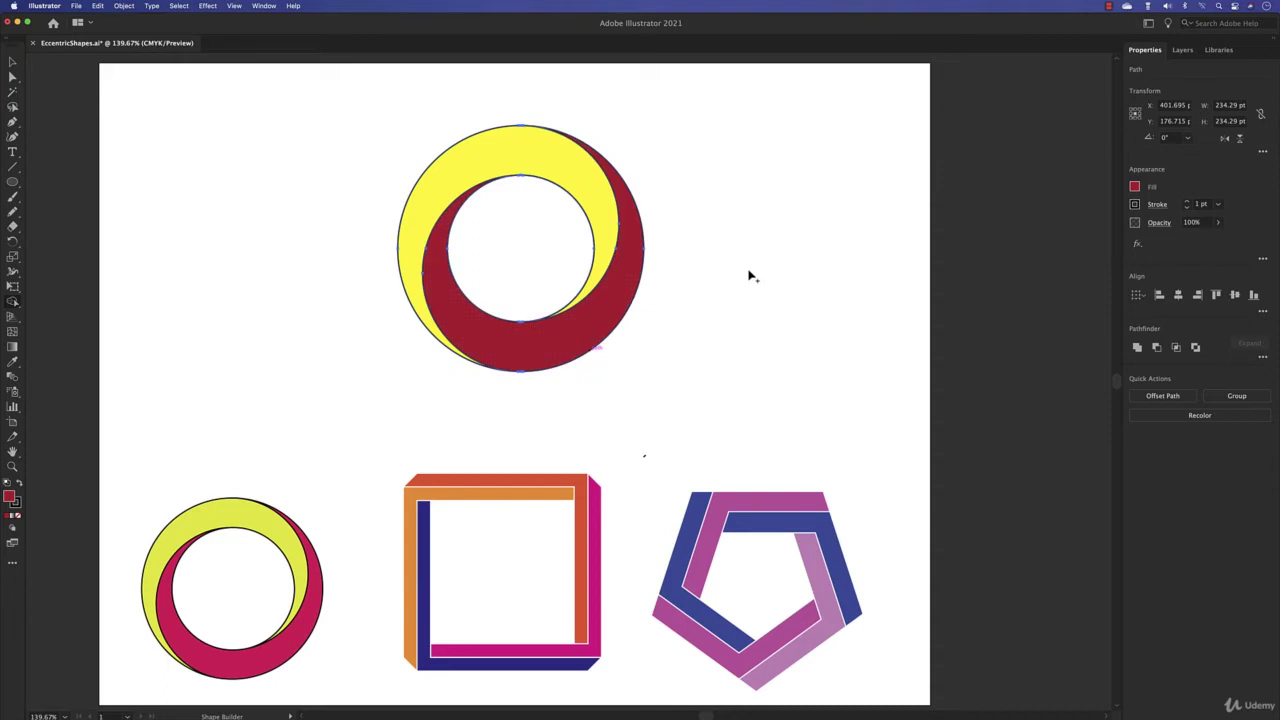
Try to remove the stroke from the entire new yellow and red ring.
key(v)
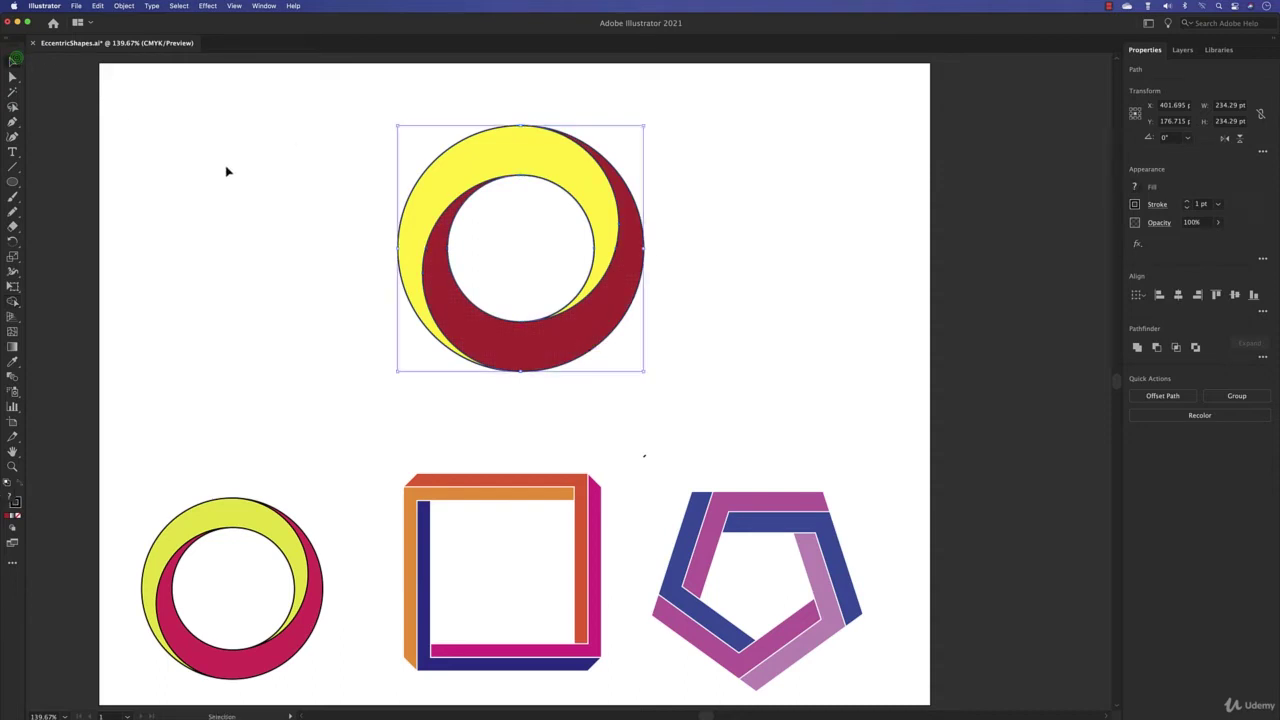
click(226, 169)
drag(254, 114, 741, 403)
click(1135, 205)
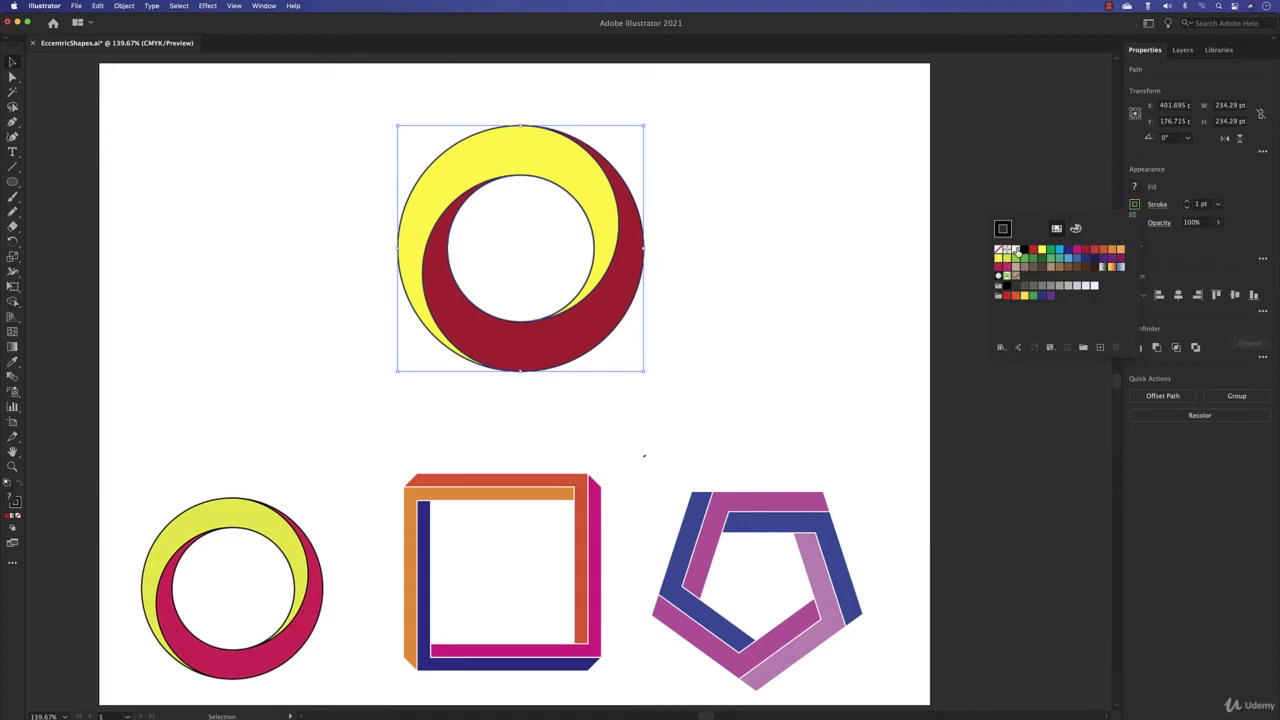
click(1000, 249)
key(Escape)
click(809, 240)
key(cmd+z)
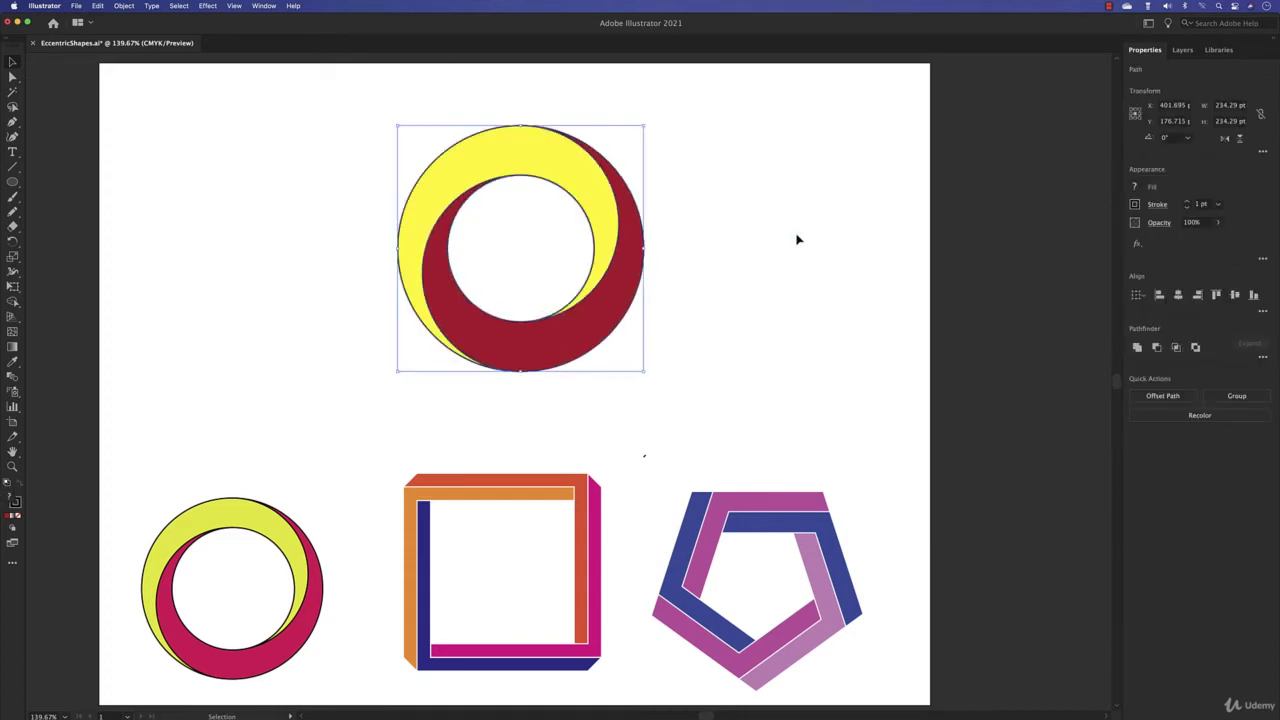
Shrink the new ring and place it at the center of the existing yellow and crimson ring.
drag(645, 128, 254, 588)
click(343, 471)
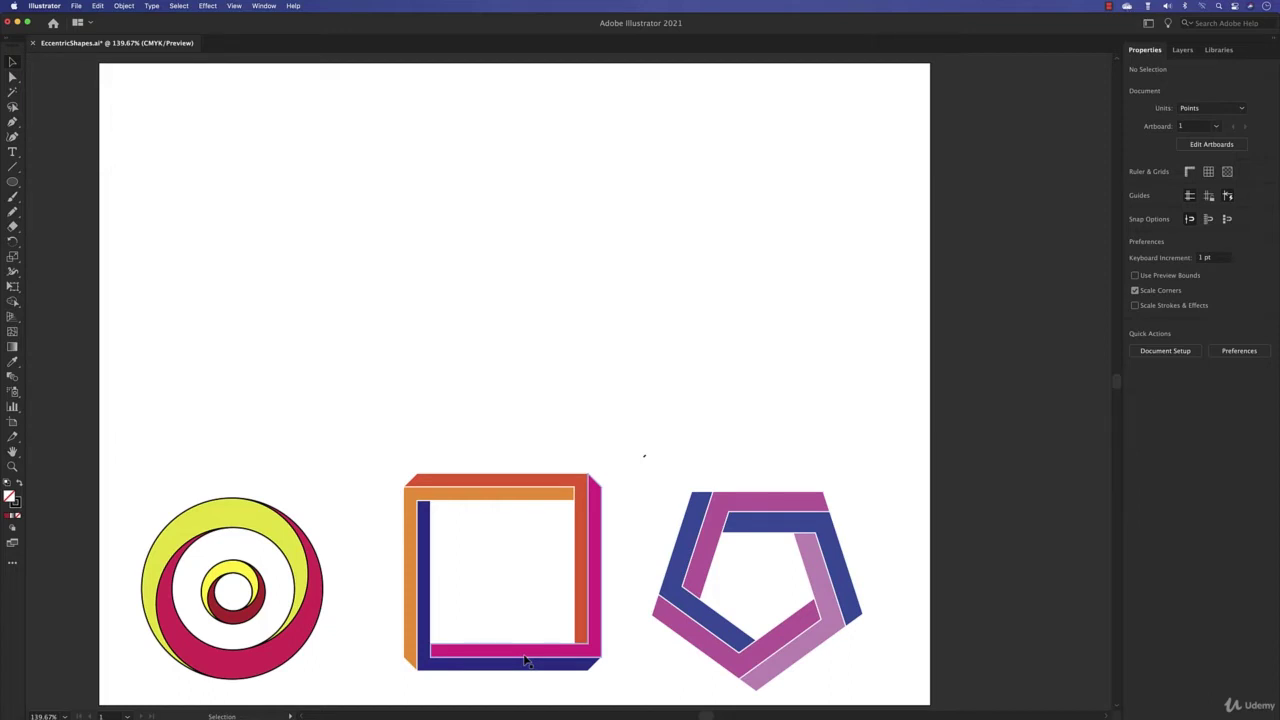
Draw an unfilled square in the empty area above the impossible square.
drag(12, 181, 90, 185)
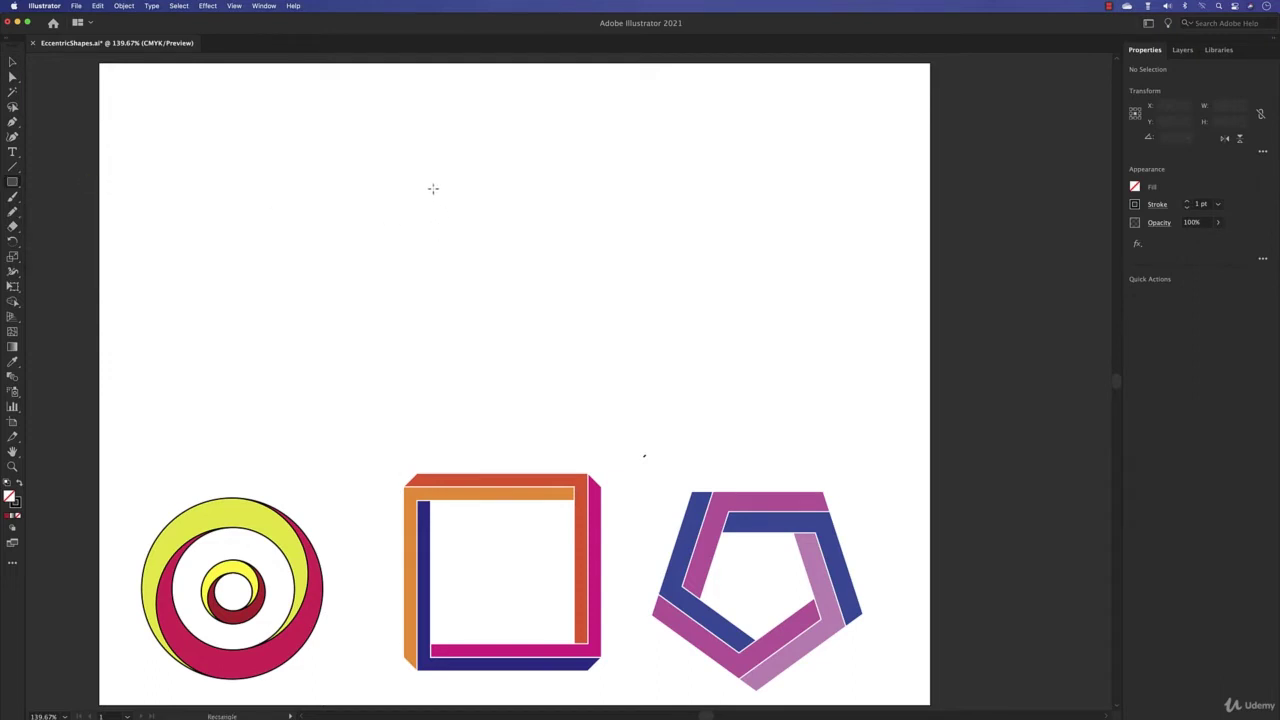
drag(433, 188, 599, 322)
key(v)
click(57, 167)
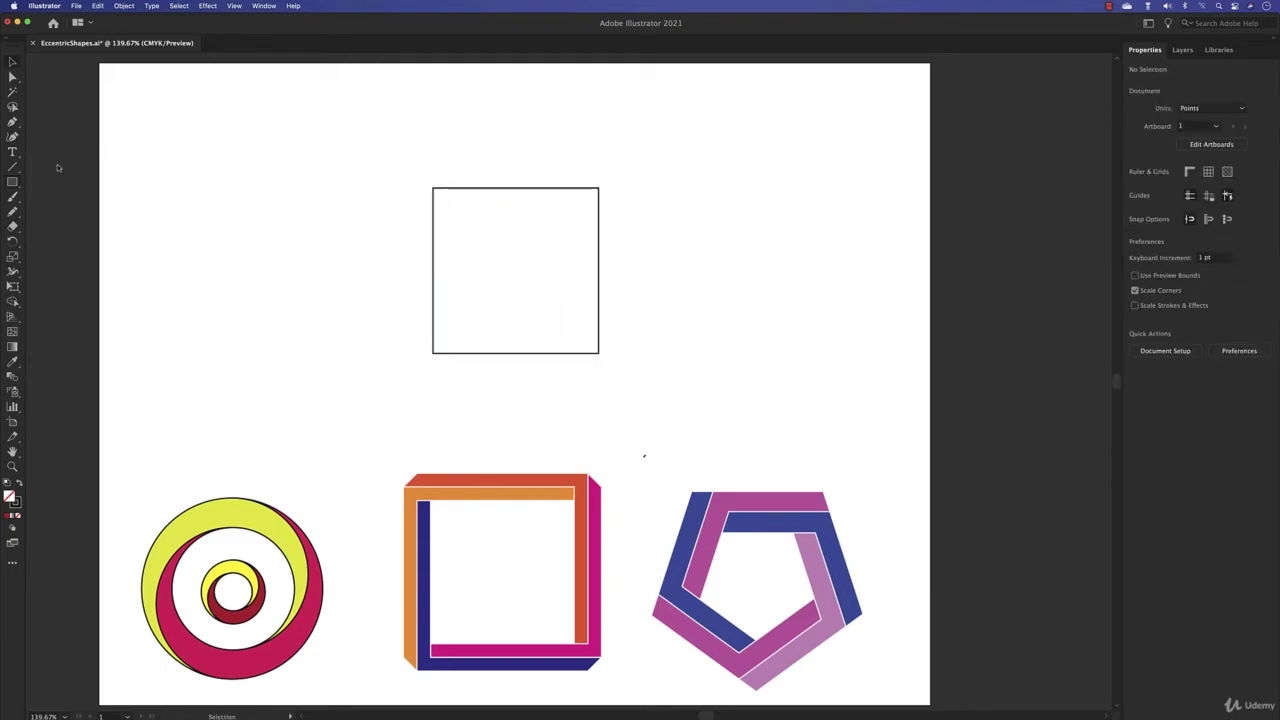
Draw a horizontal line about 309 pt long above the new square.
click(12, 167)
drag(12, 167, 52, 169)
drag(397, 109, 722, 109)
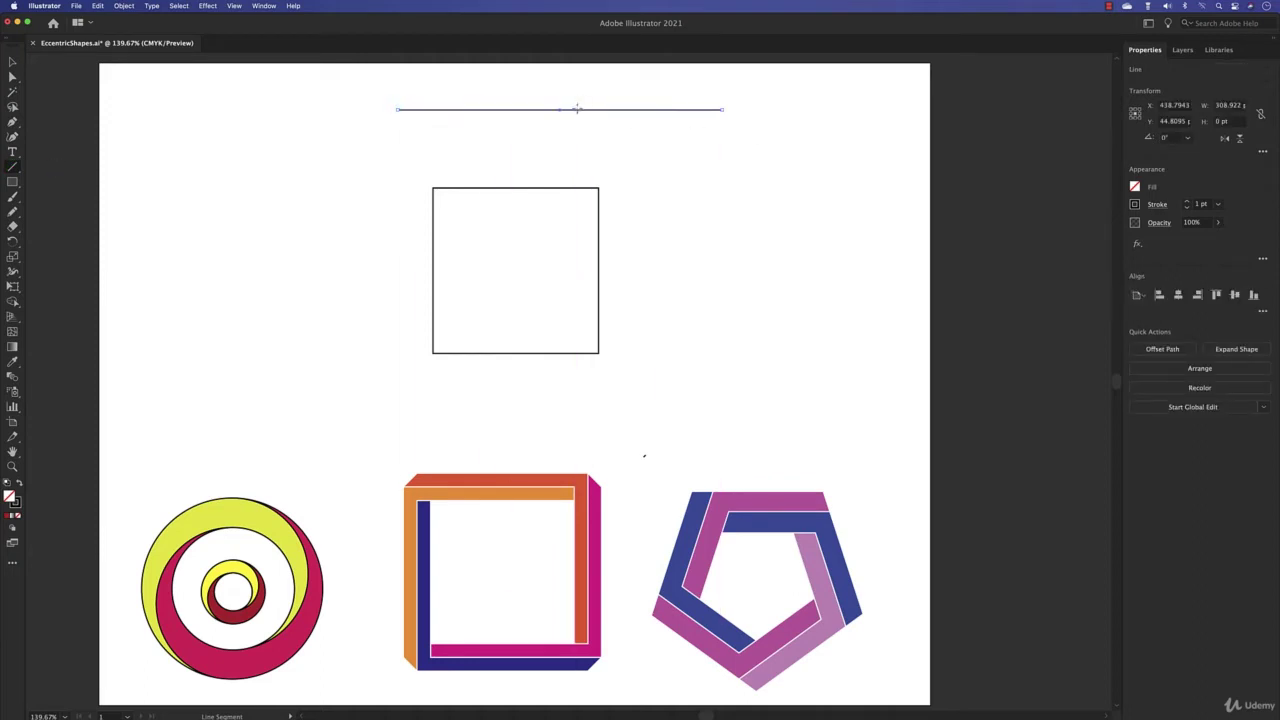
Duplicate the horizontal line twice below itself, about 32 pt in total, and distribute the three lines evenly by their vertical centers.
key(v)
drag(577, 109, 575, 148)
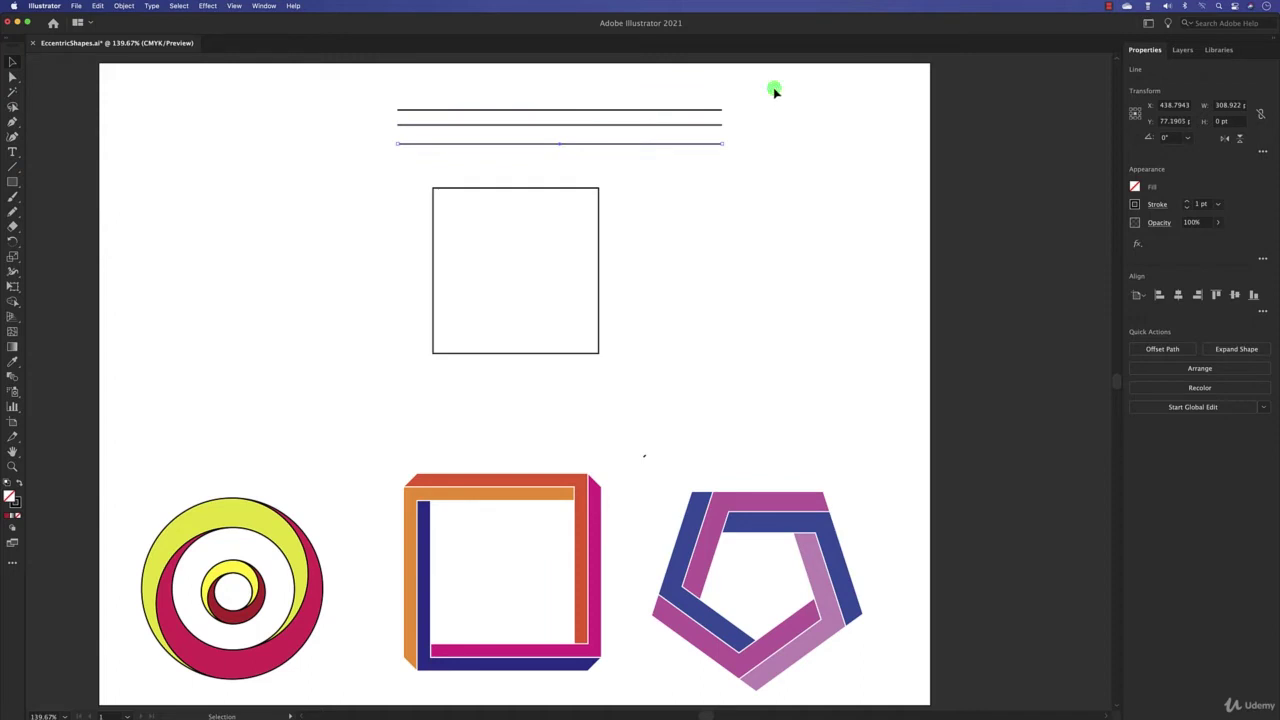
drag(774, 88, 680, 177)
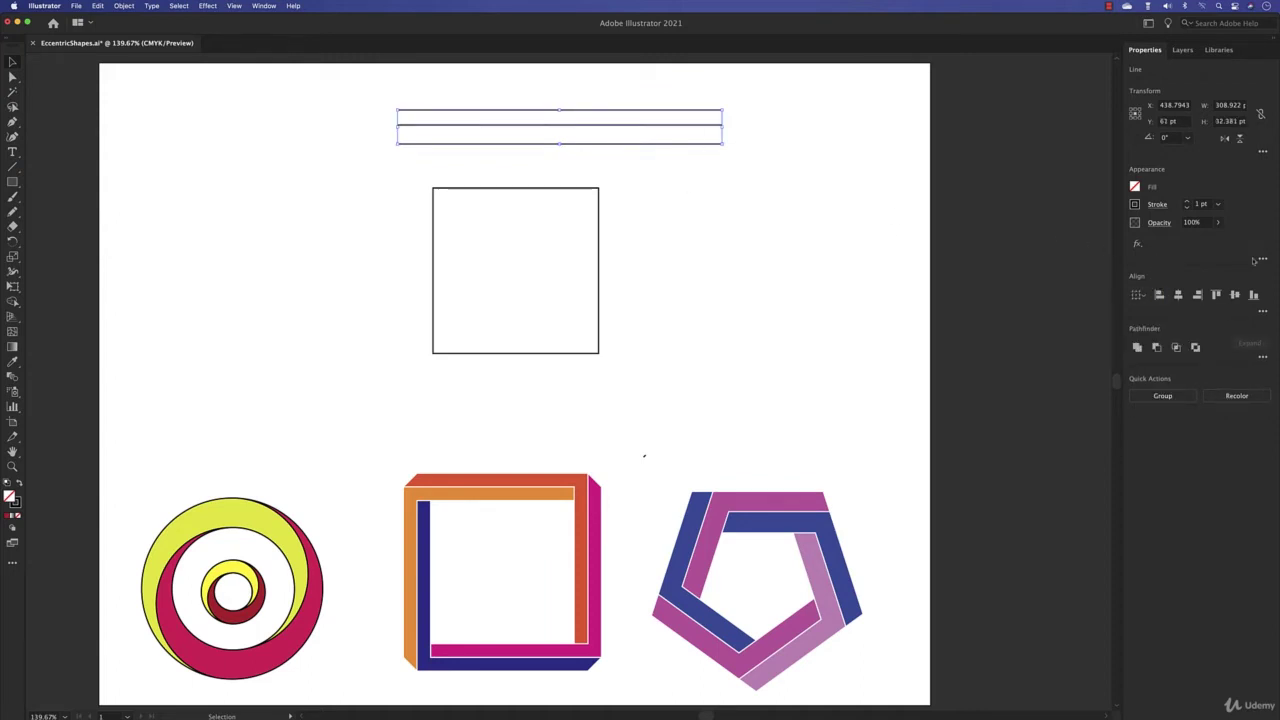
click(1263, 313)
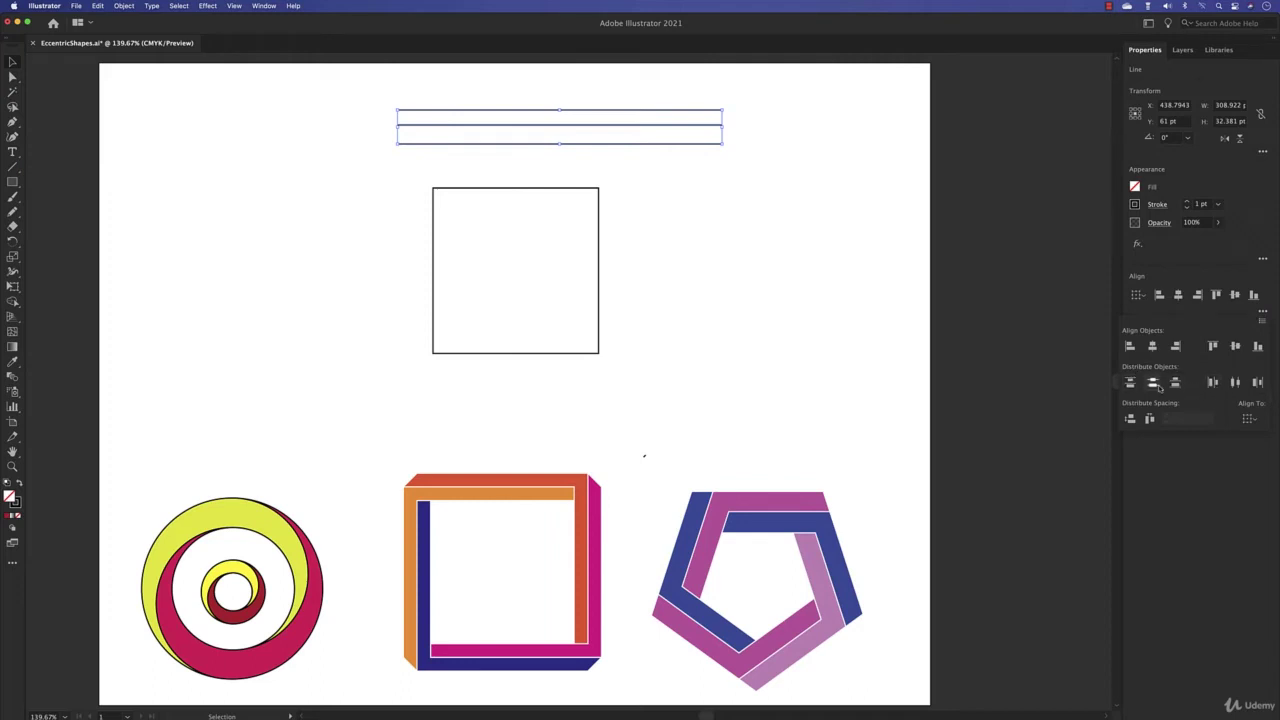
click(1155, 384)
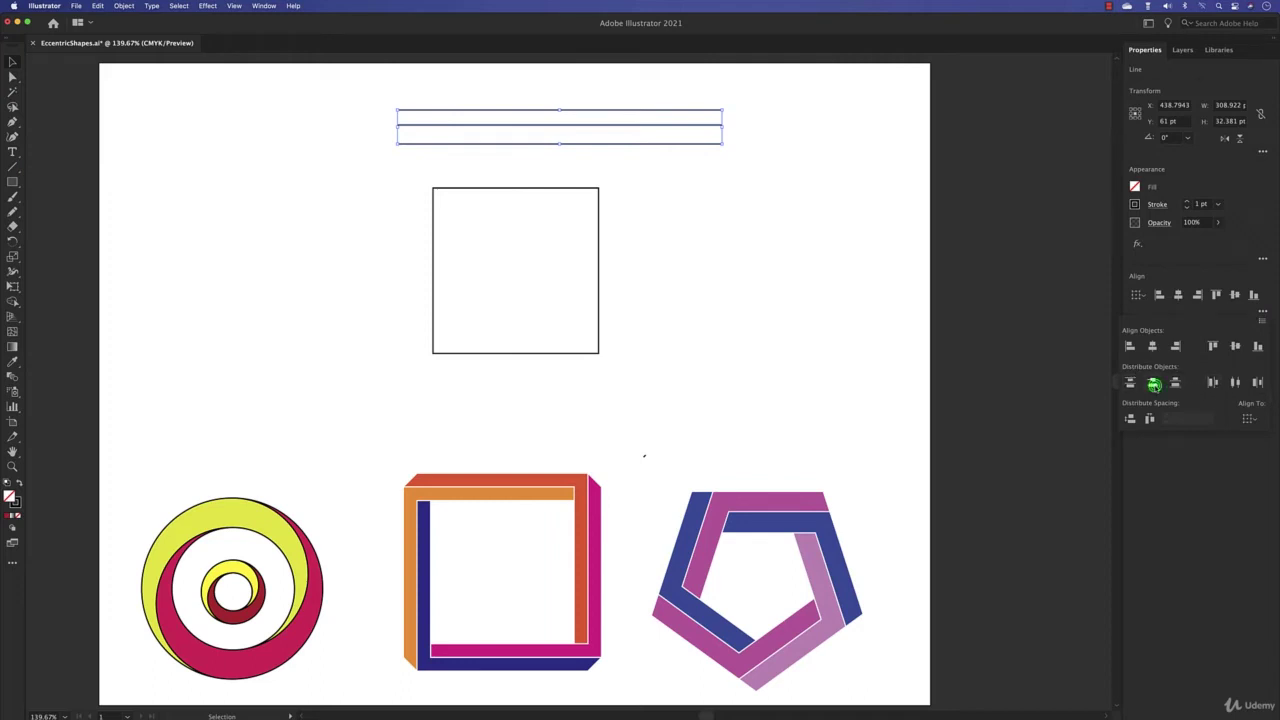
click(613, 147)
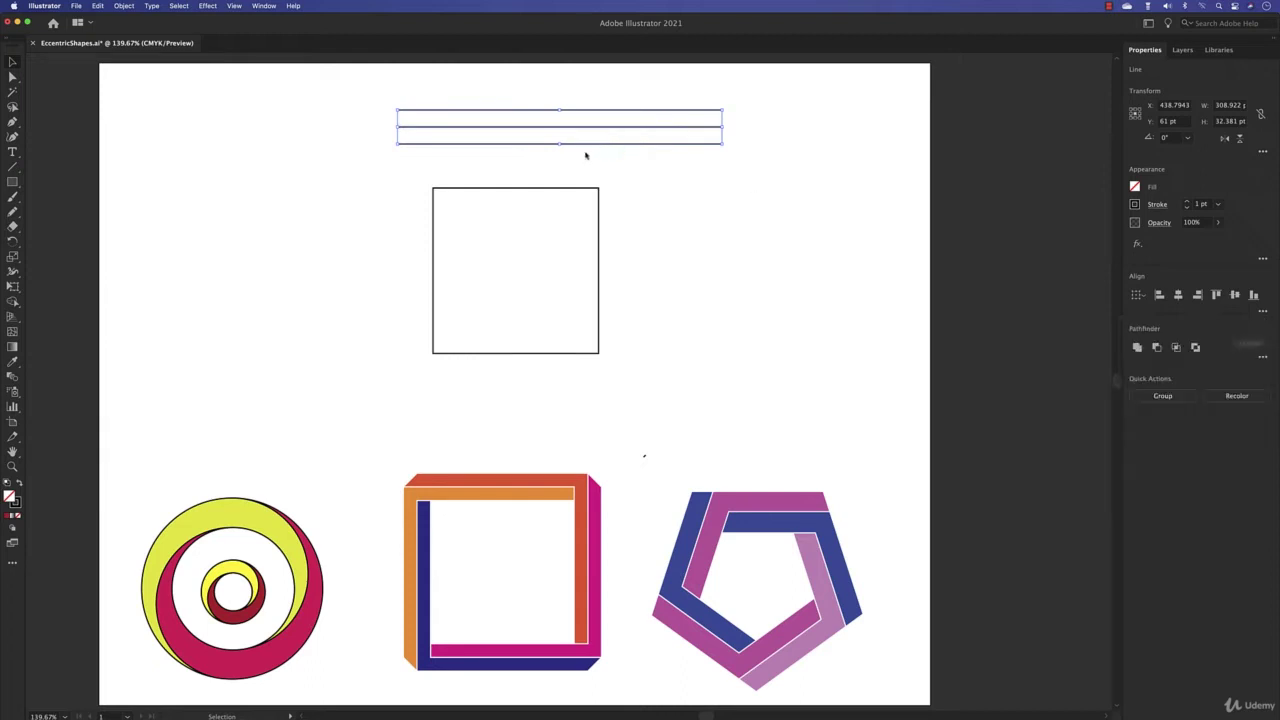
Move the three lines so the lowest sits on the square's upper edge, and copy the set below its lower edge.
drag(590, 148, 623, 196)
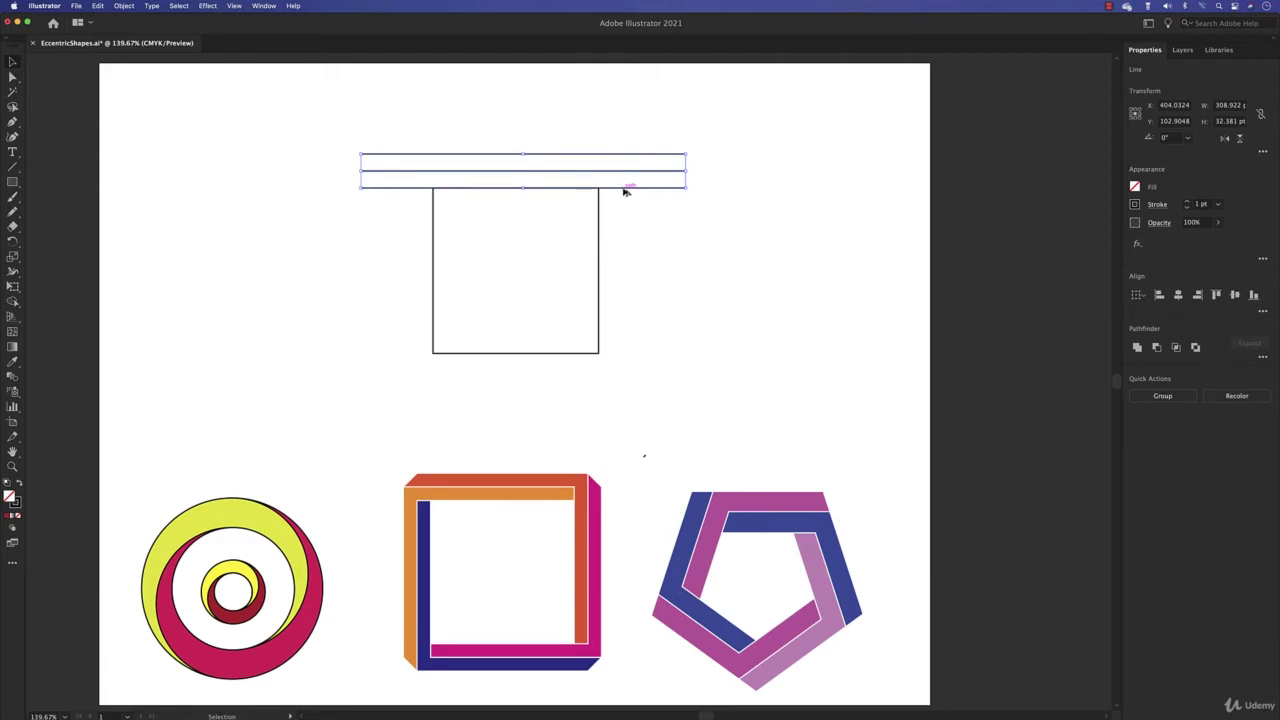
drag(625, 191, 619, 389)
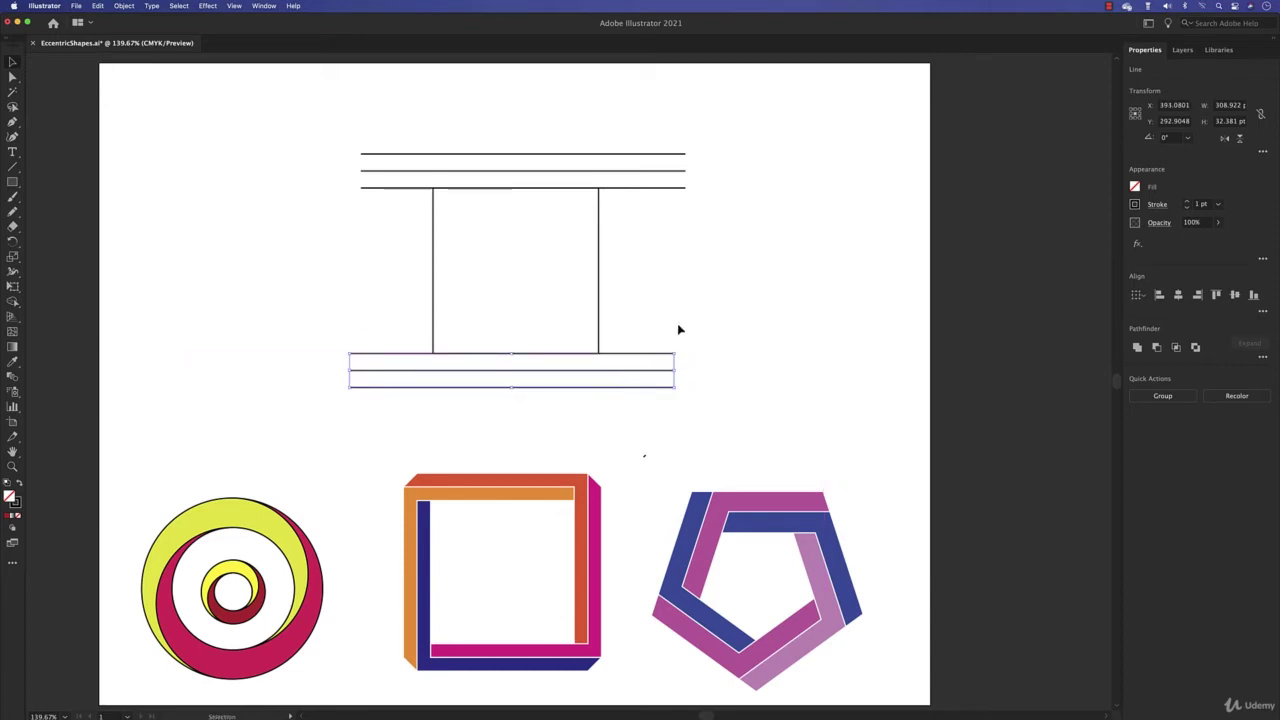
Copy the three-line set to the middle, rotate it to 90°, and place copies along the outside of the square's left and right sides.
drag(639, 353, 643, 242)
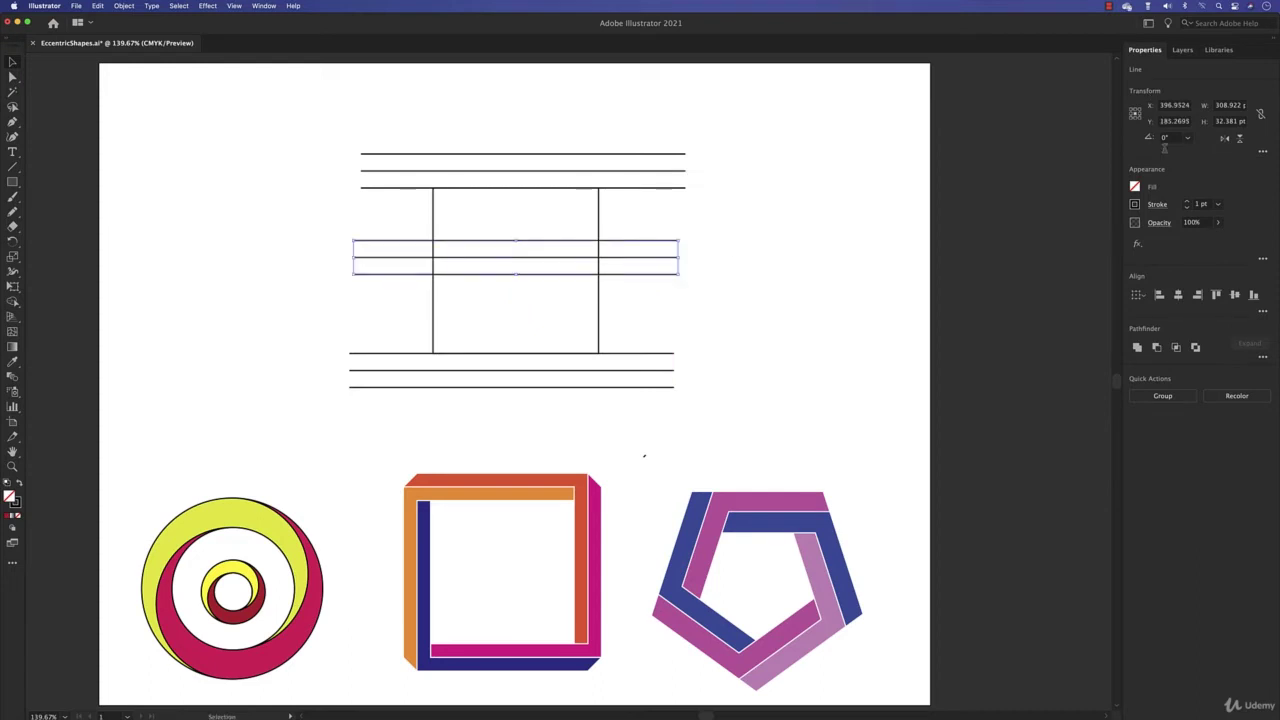
click(1168, 138)
key(Return)
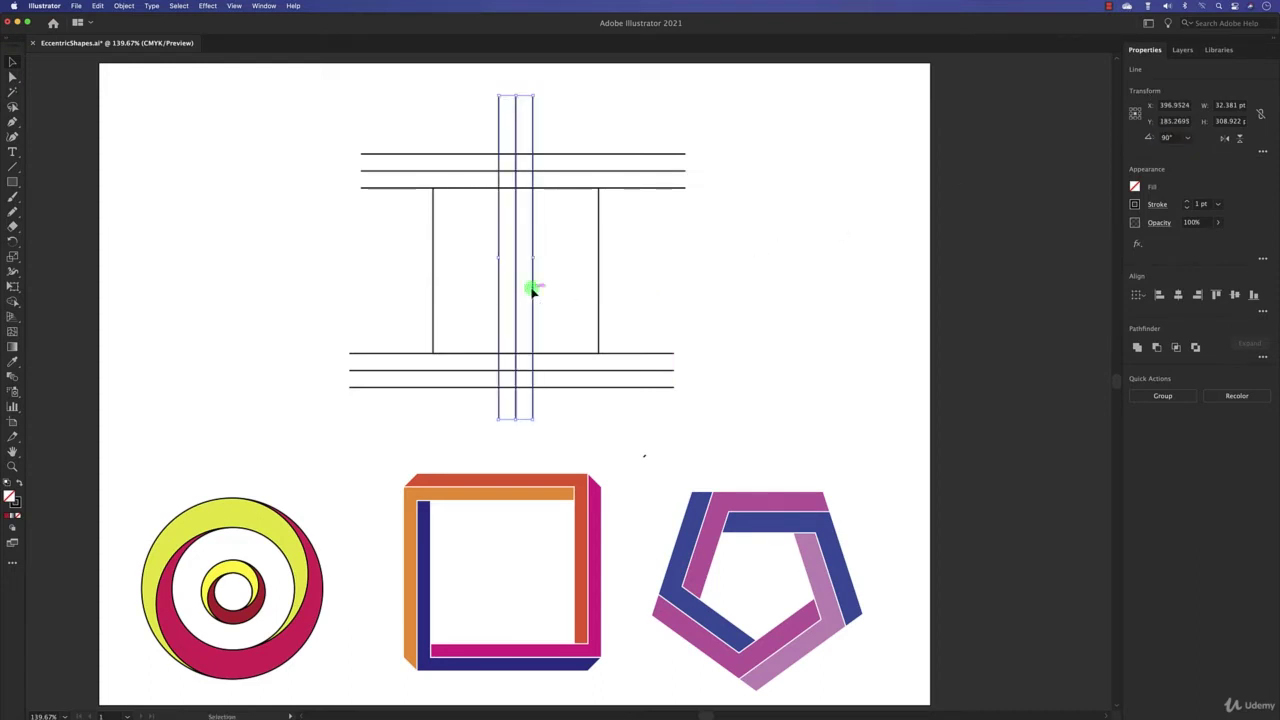
drag(531, 289, 436, 302)
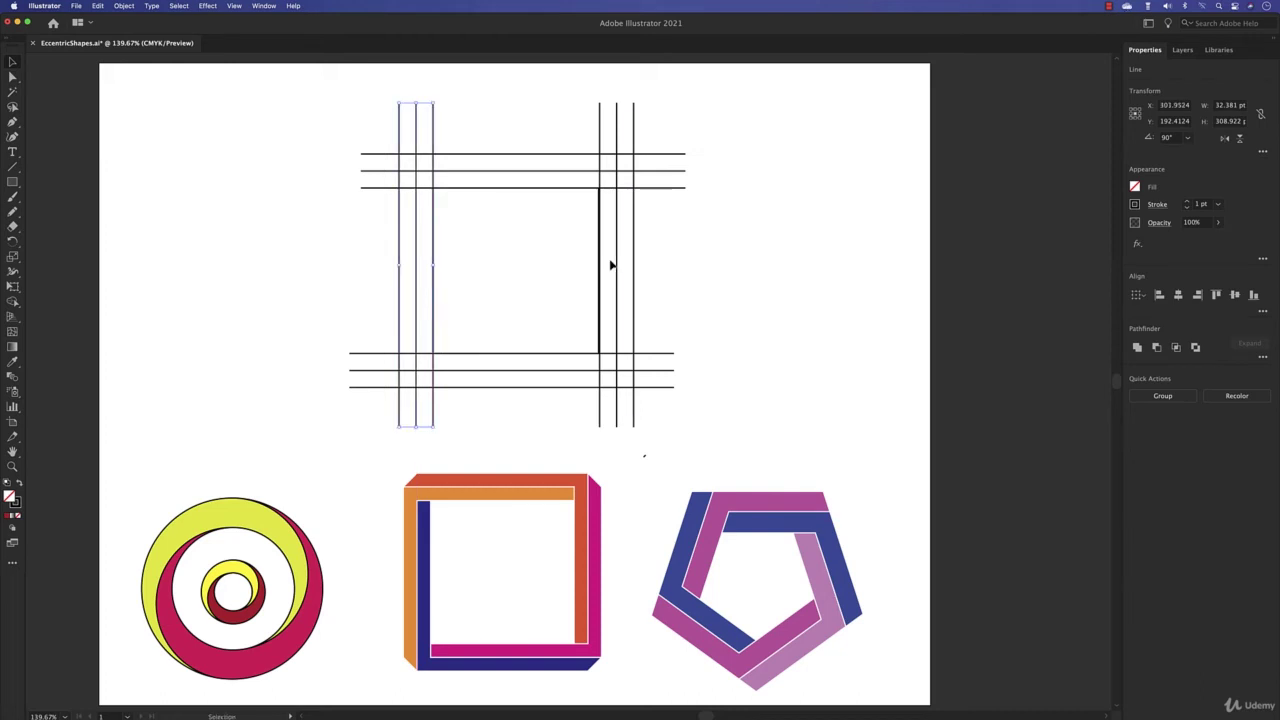
Adjust the right set of vertical lines so its inner line lies exactly on the square's right edge.
click(672, 255)
drag(660, 114, 543, 126)
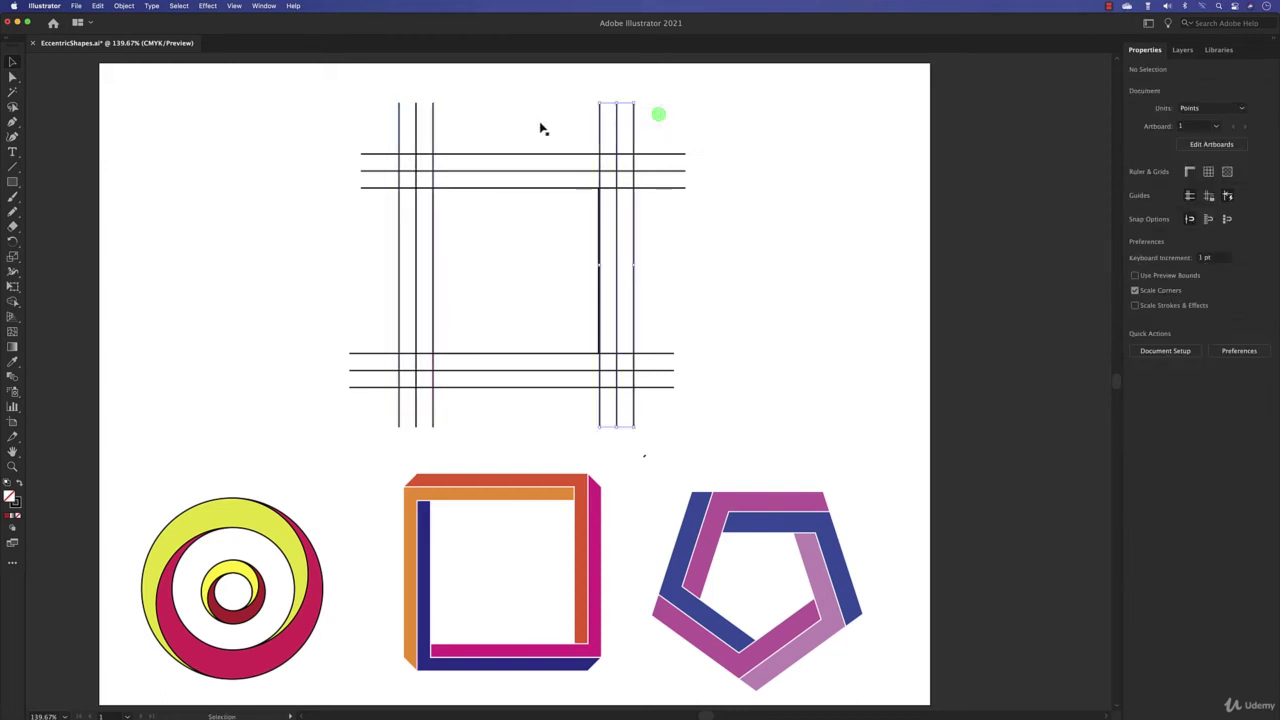
drag(607, 270, 618, 268)
click(766, 274)
Delete the construction square enclosed by the four sets of lines.
click(599, 272)
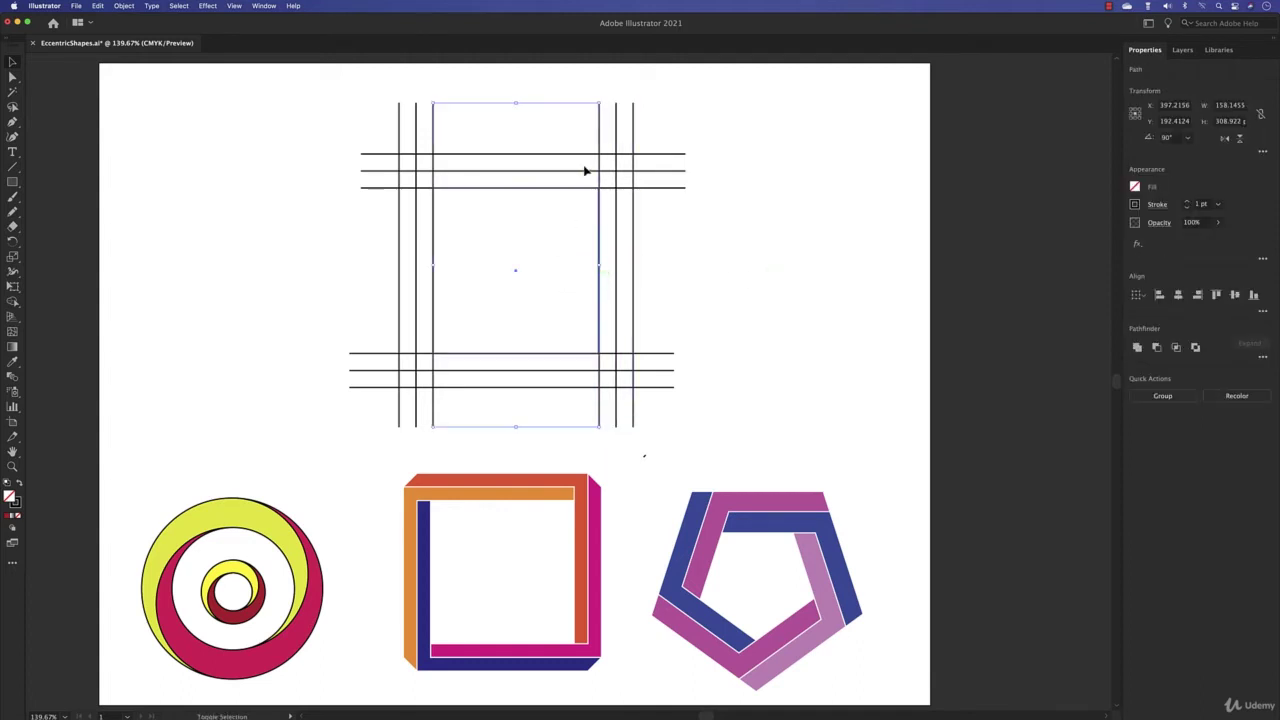
shift+click(599, 144)
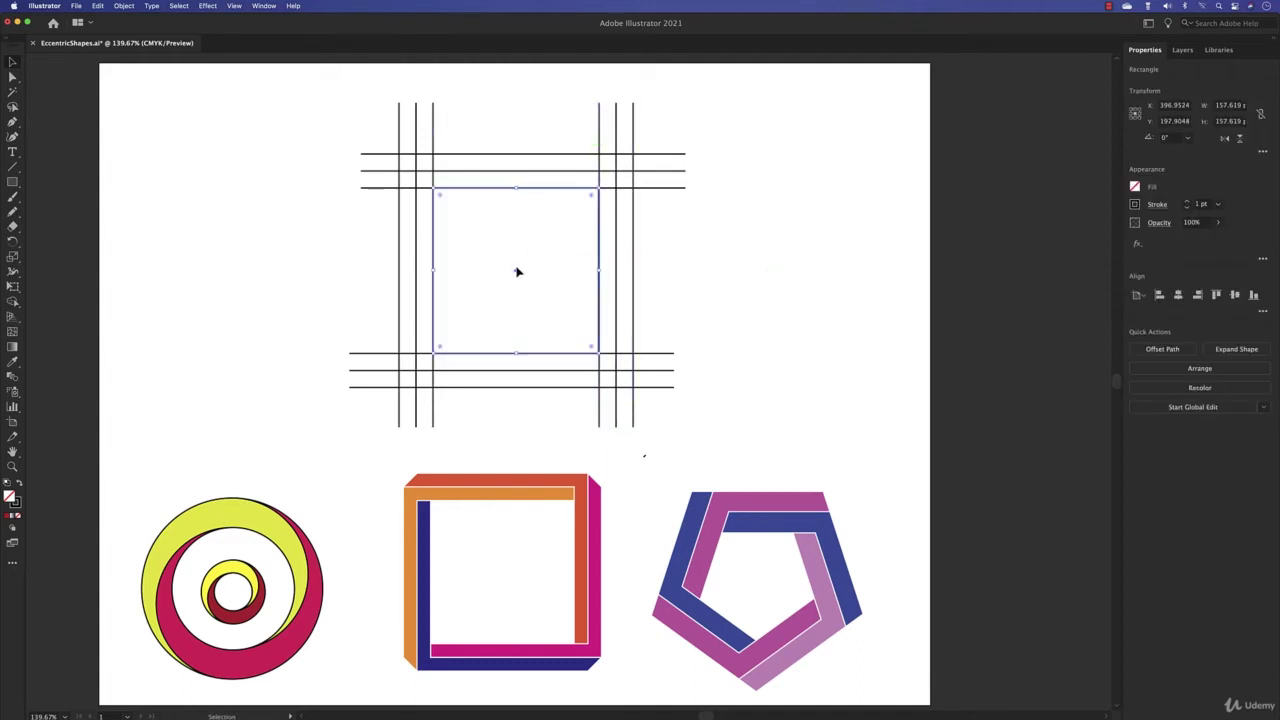
key(Delete)
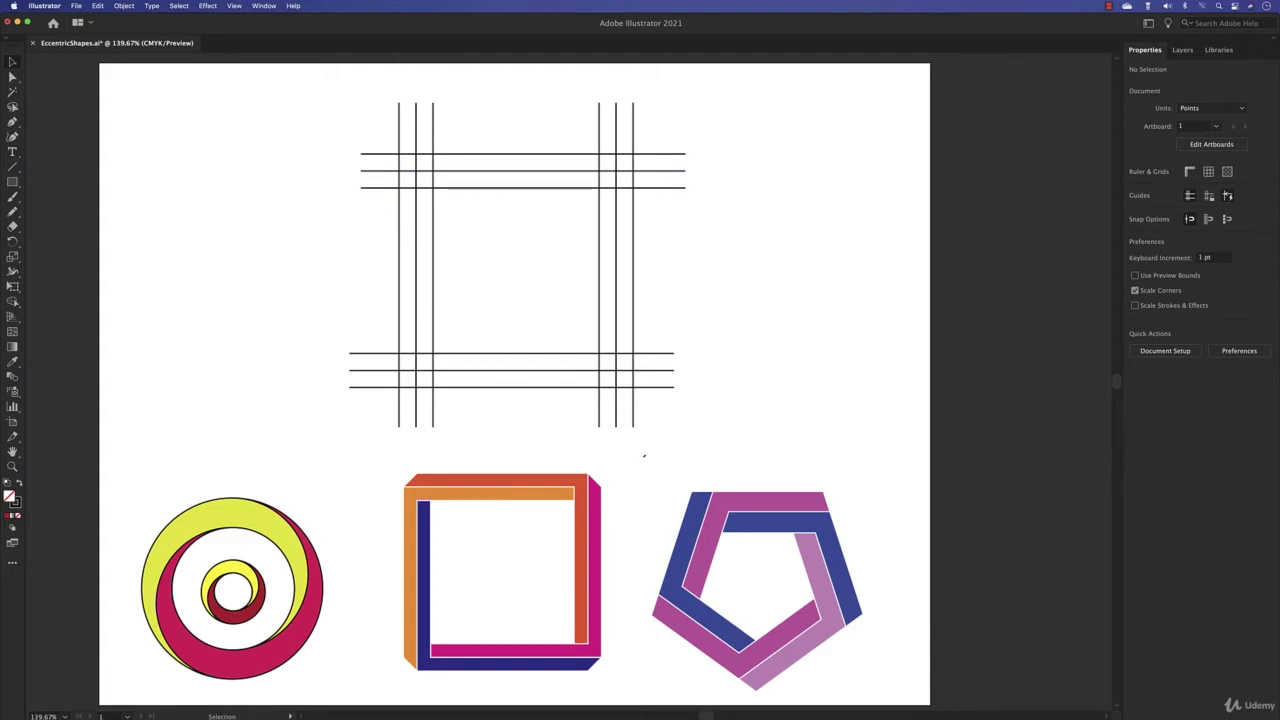
Draw a diagonal line about 16 pt wide and high across the outermost cell at each of the grid's four corners.
click(13, 168)
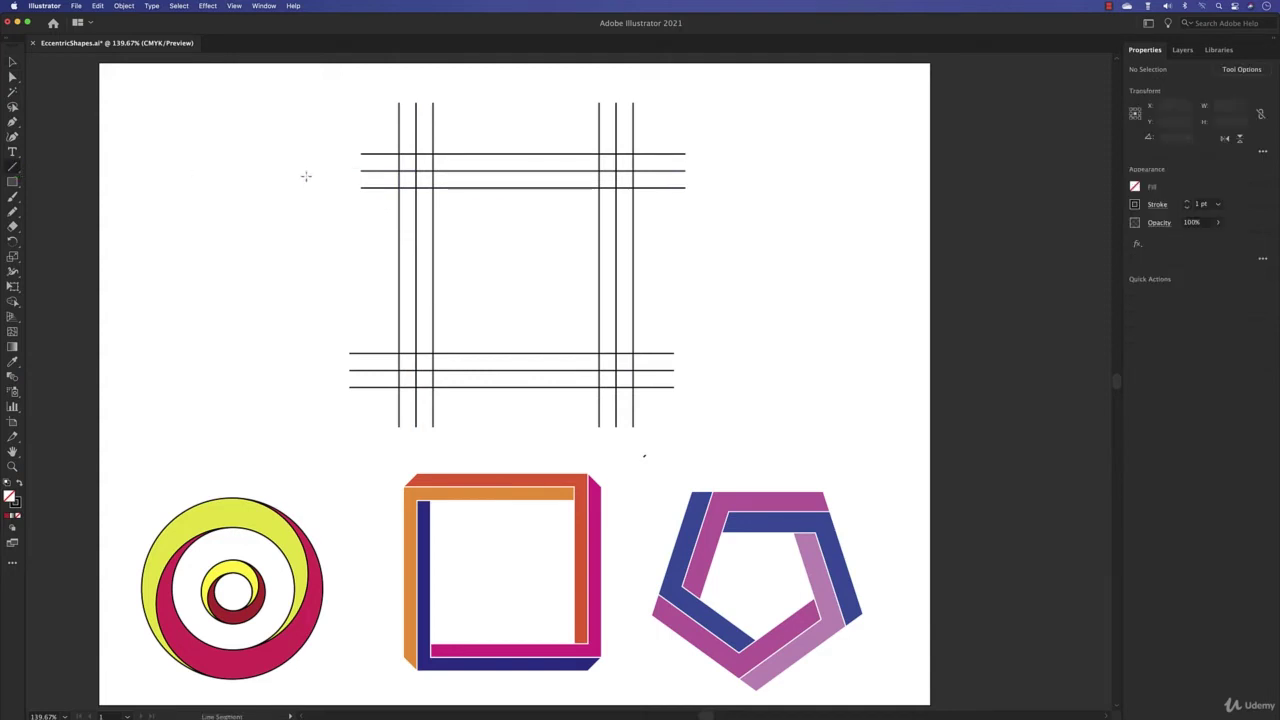
scroll(384, 170, up, 3)
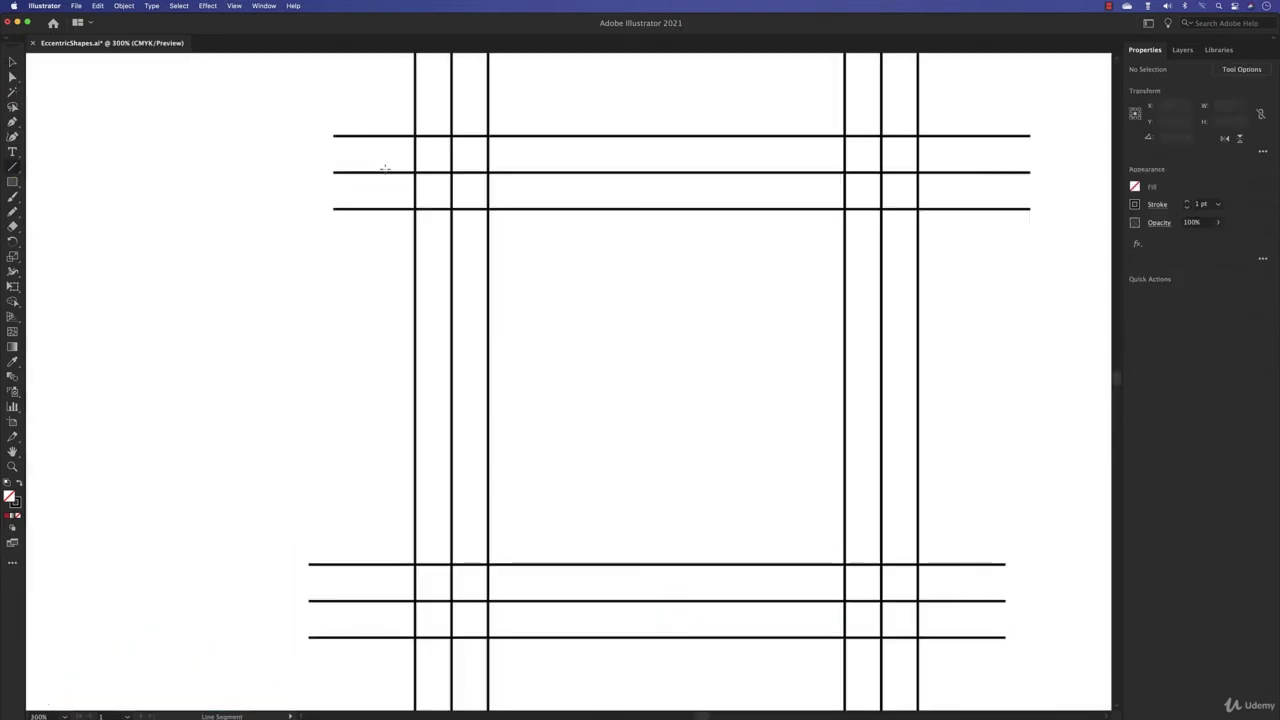
drag(451, 135, 416, 172)
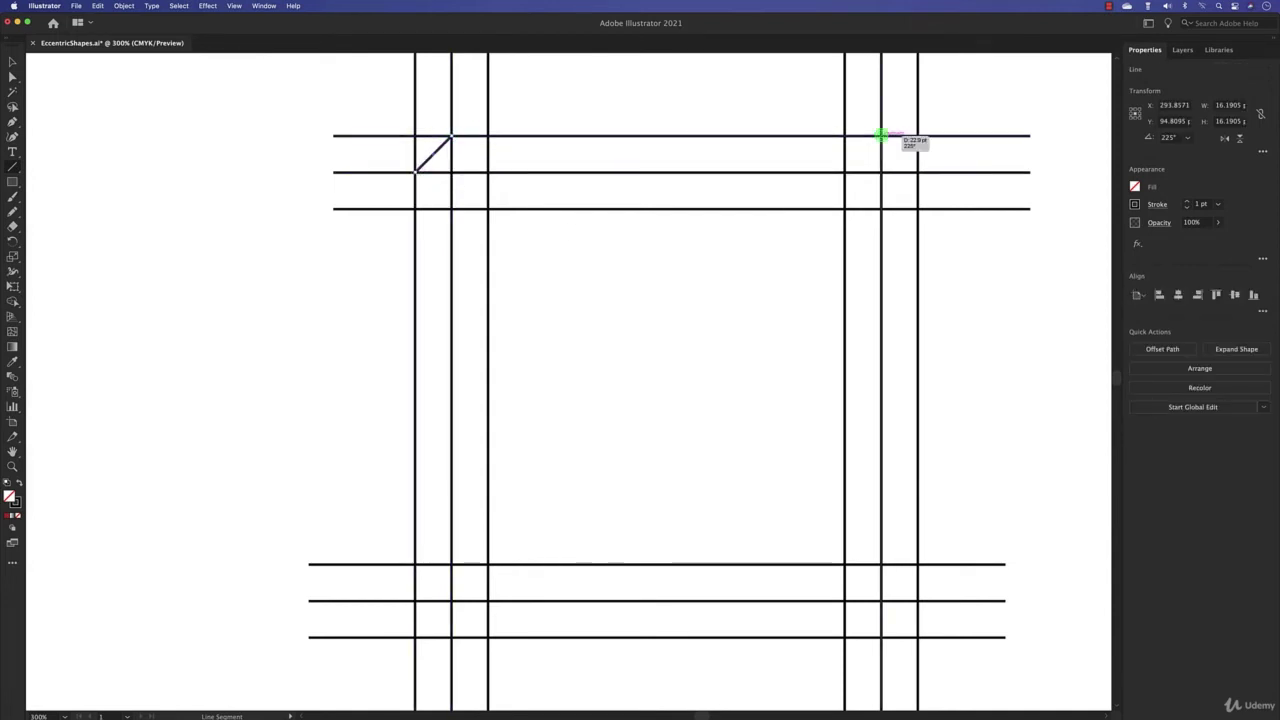
drag(881, 135, 918, 172)
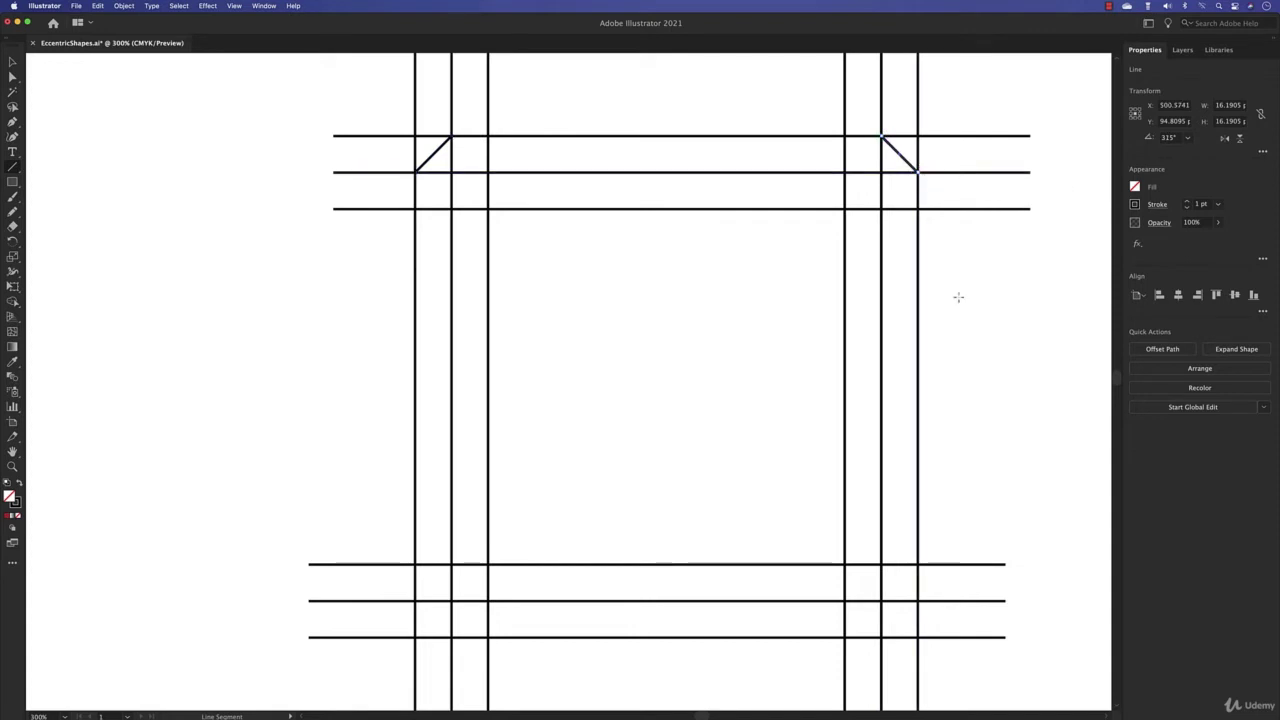
drag(918, 600, 881, 636)
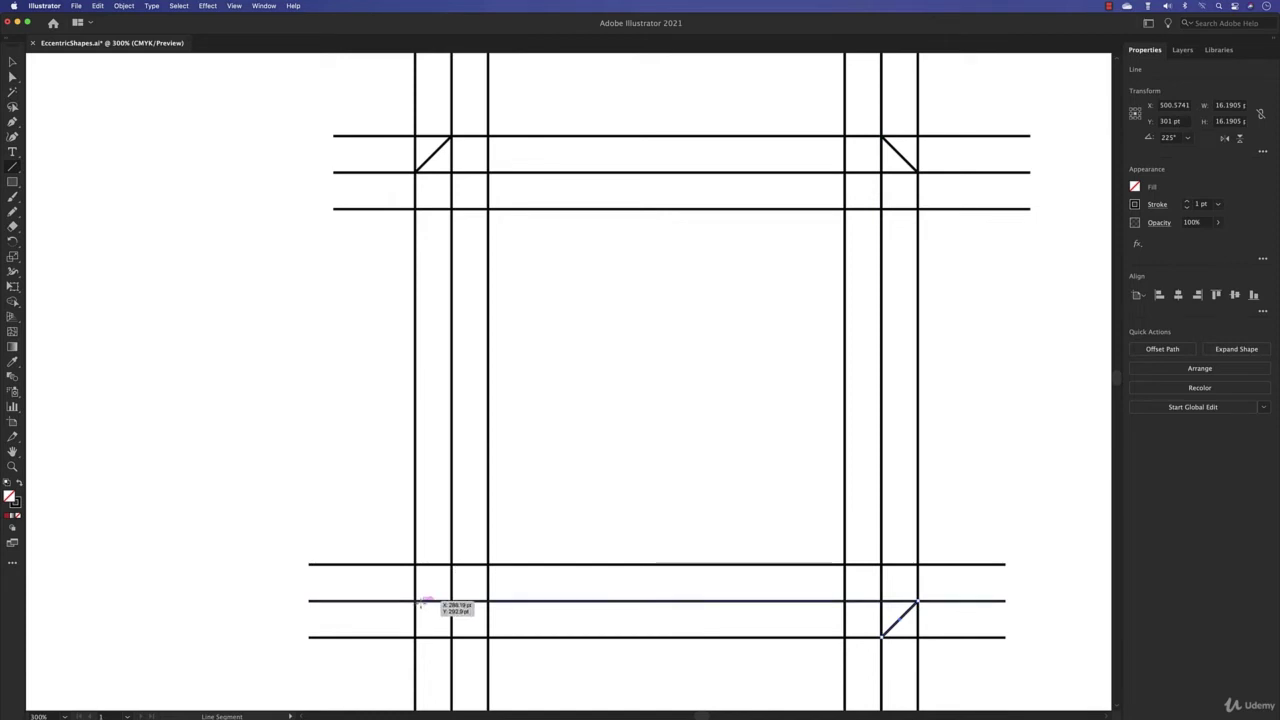
drag(415, 601, 451, 637)
With Shape Builder on all the lines, merge the outer top strip and inner right strip into one bar filled C=0 M=80 Y=95 K=0.
key(super+minus)
key(super+minus)
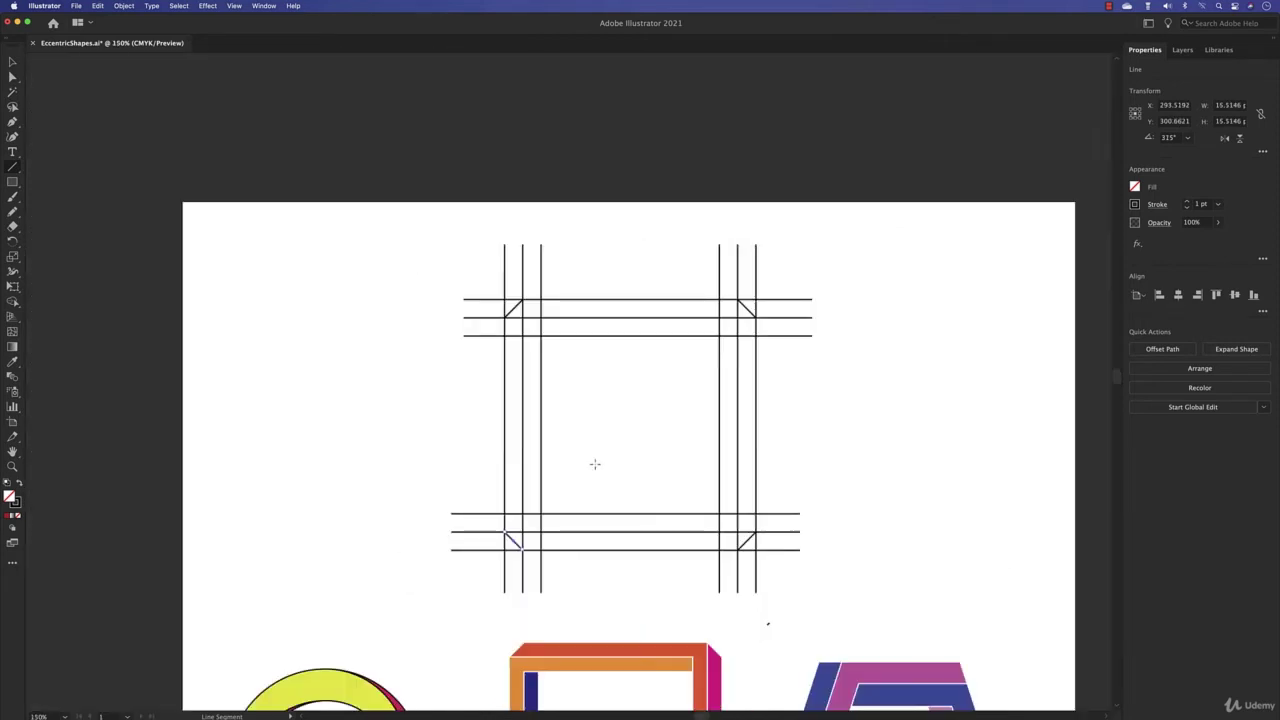
drag(657, 449, 526, 254)
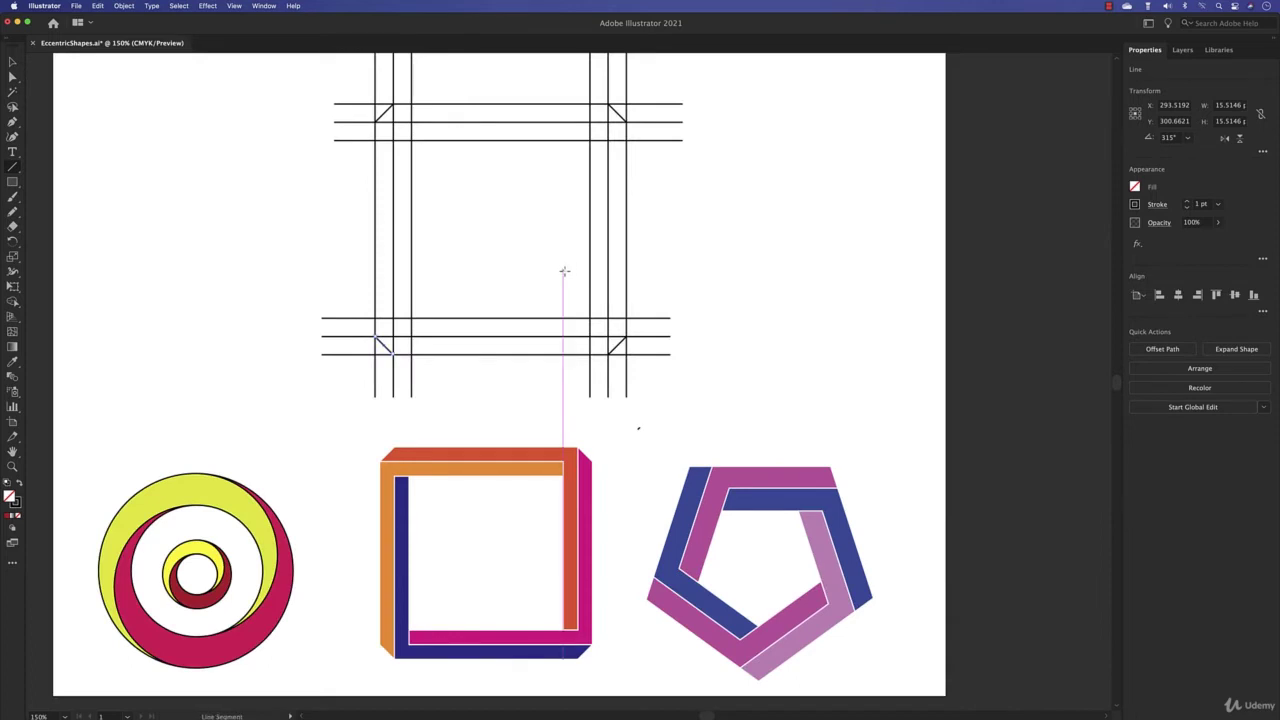
key(v)
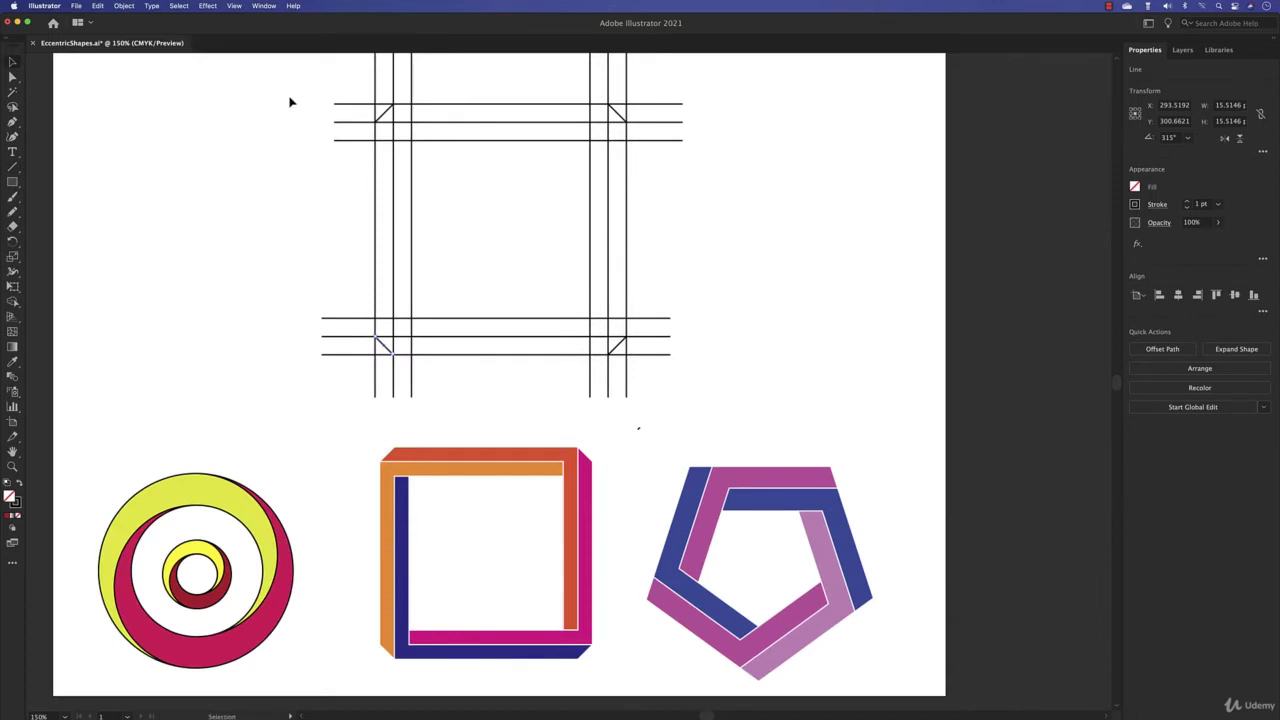
drag(290, 102, 771, 383)
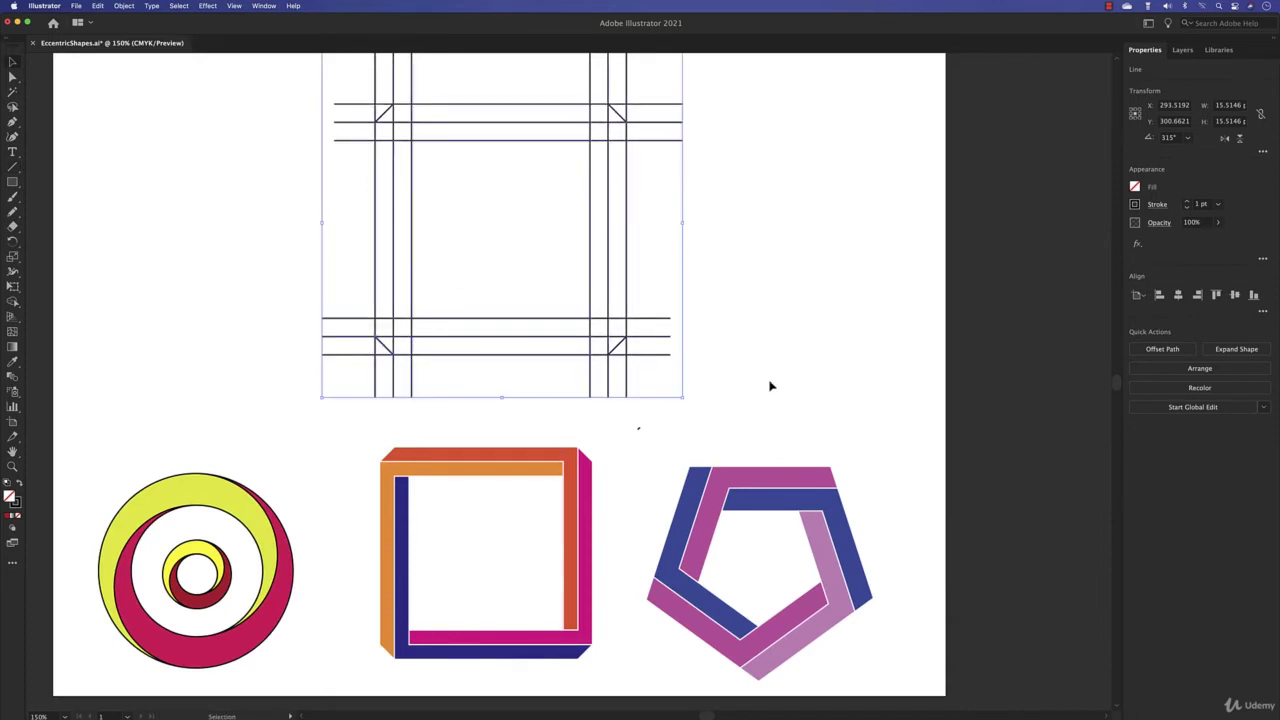
click(13, 302)
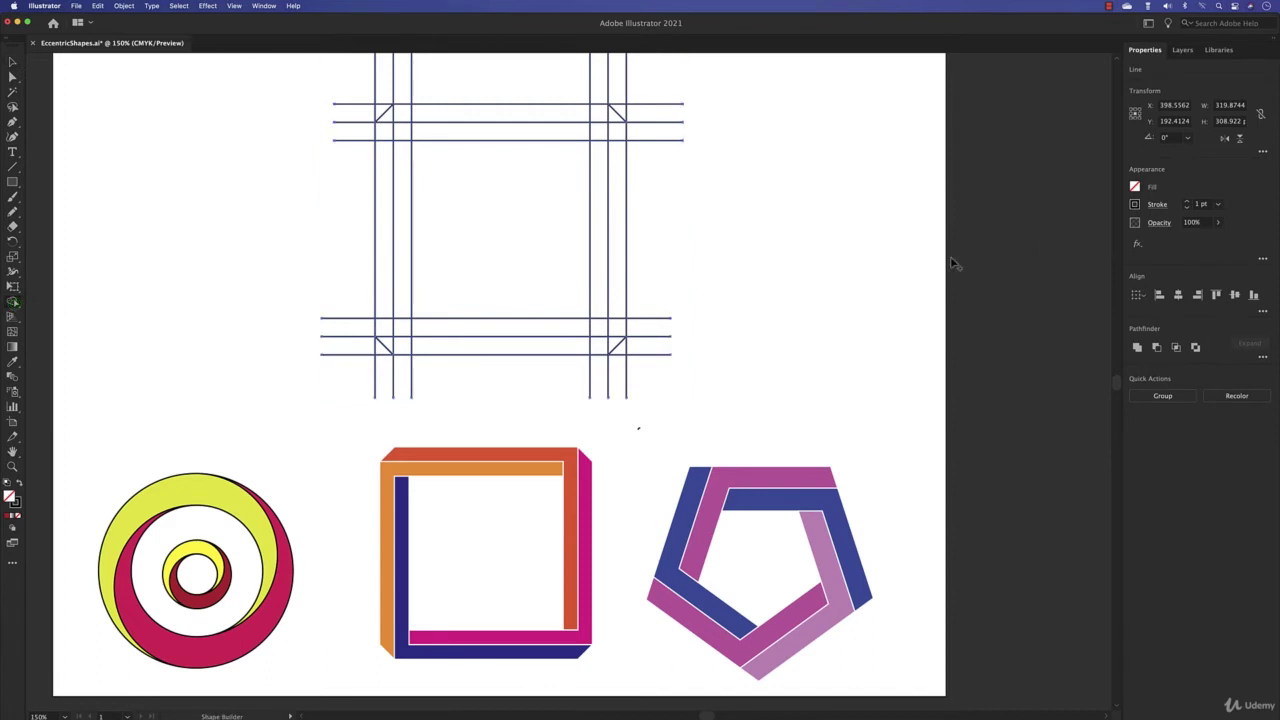
click(1135, 186)
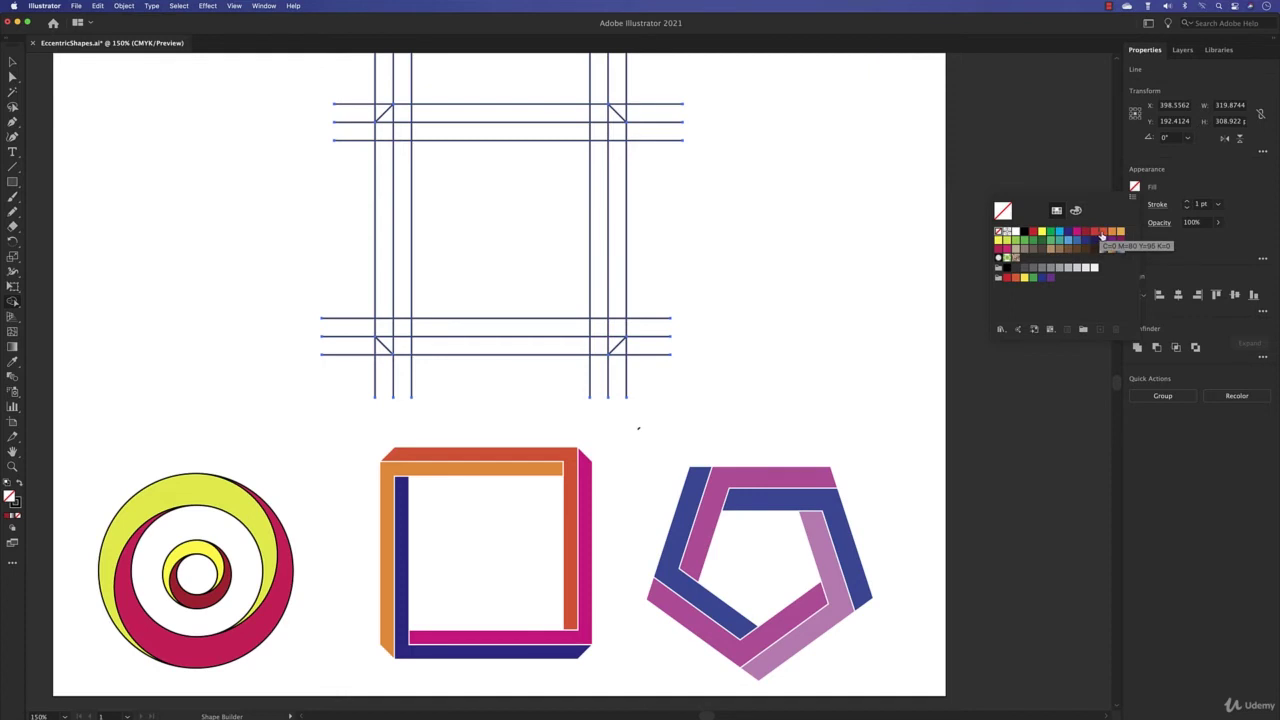
click(1101, 231)
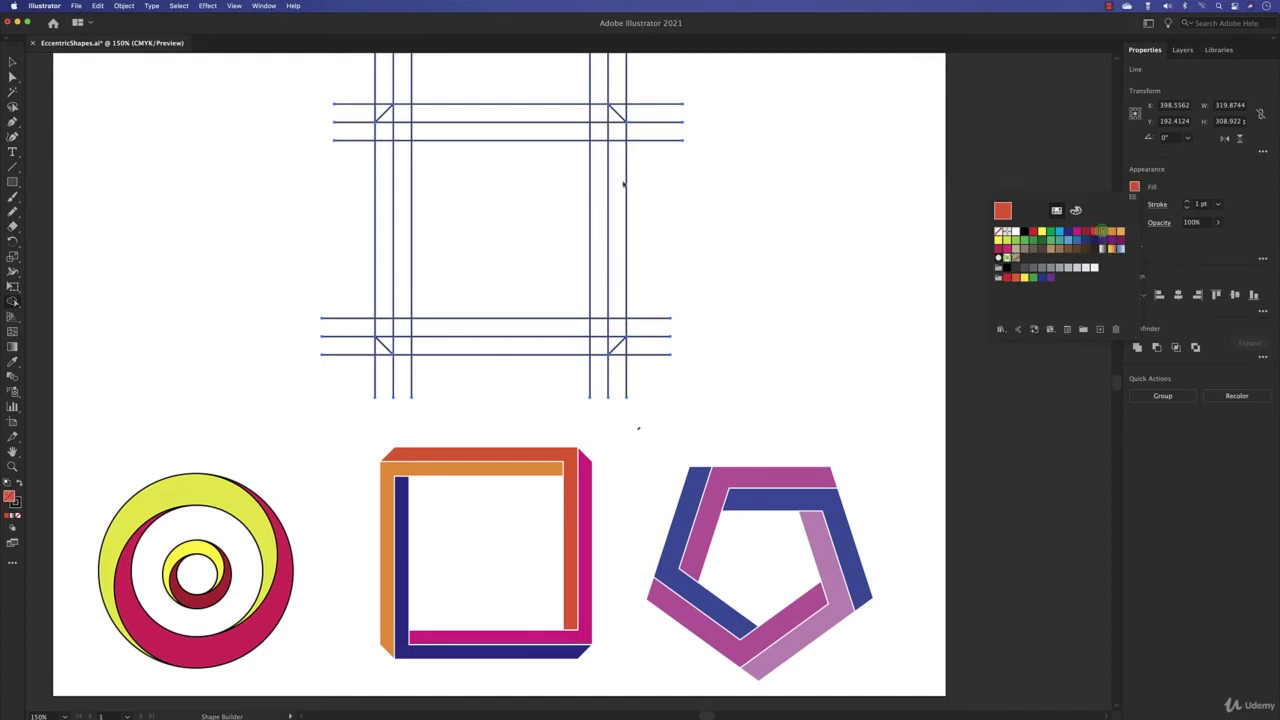
click(392, 118)
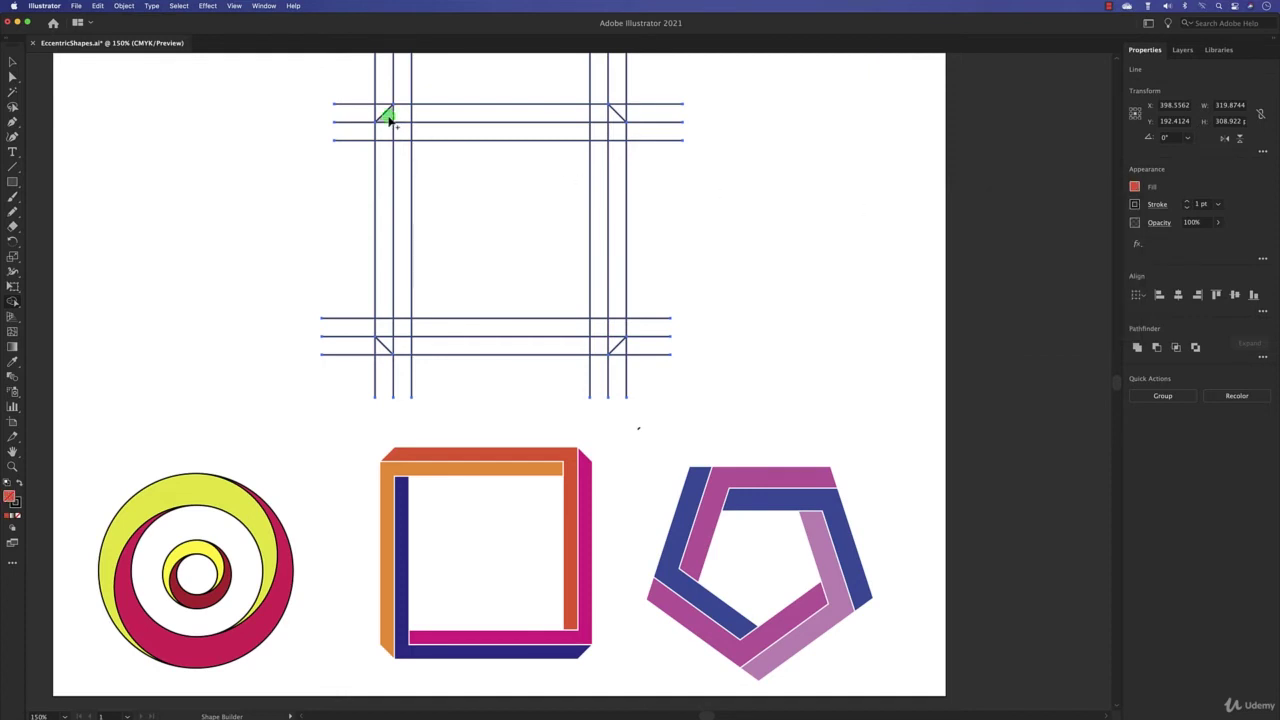
mouse_move(390, 120)
mouse_down()
mouse_move(593, 118)
mouse_move(600, 165)
mouse_up()
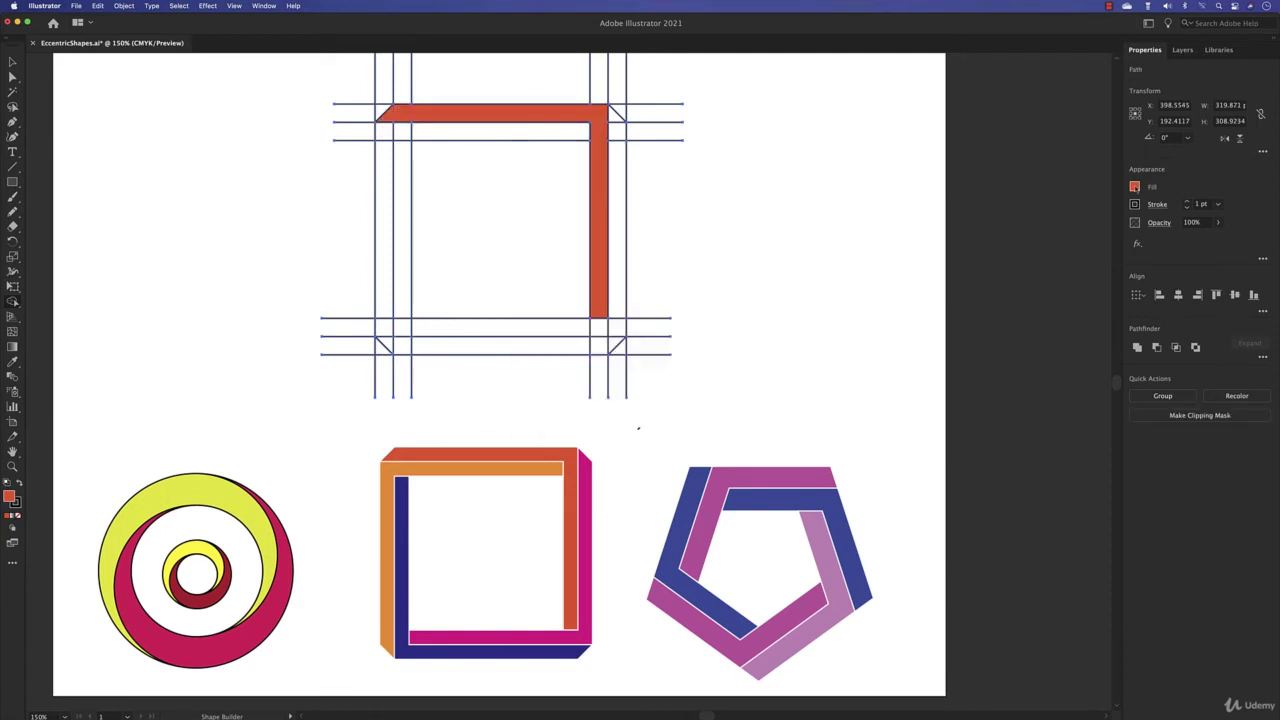
Merge the outer right strip with the inner bottom strip into one magenta bar using Shape Builder.
click(1135, 188)
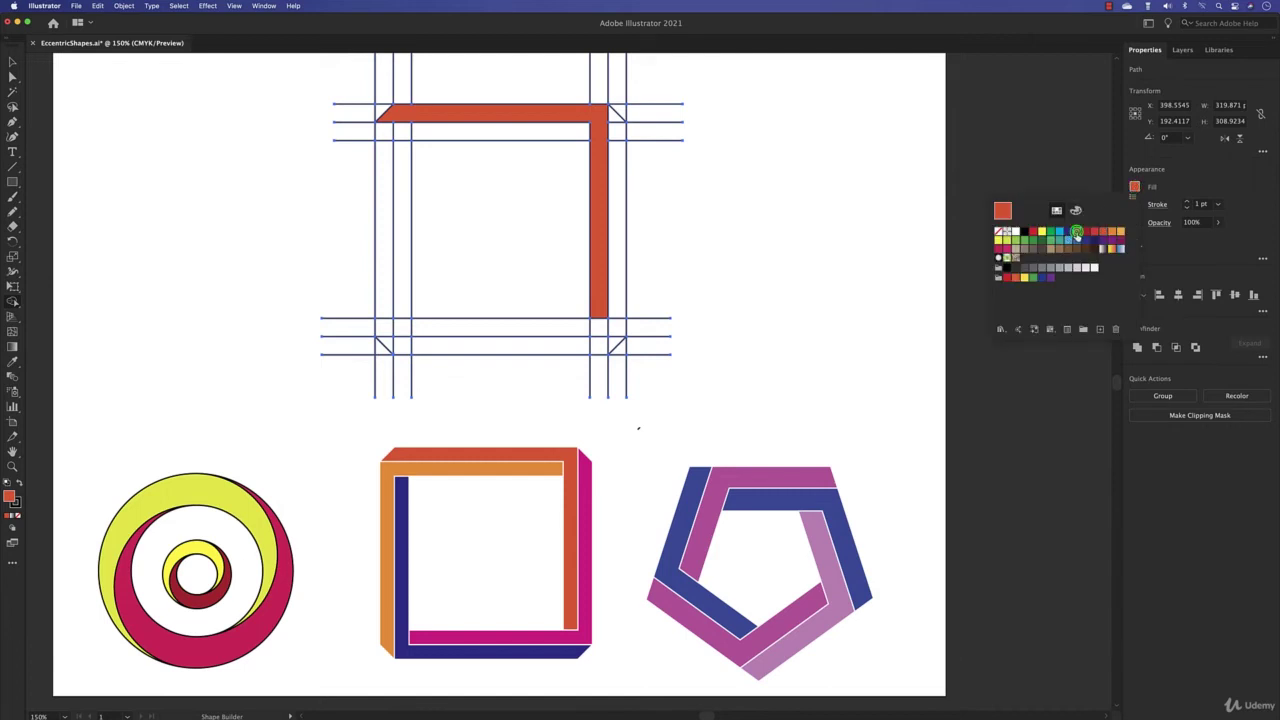
click(1077, 232)
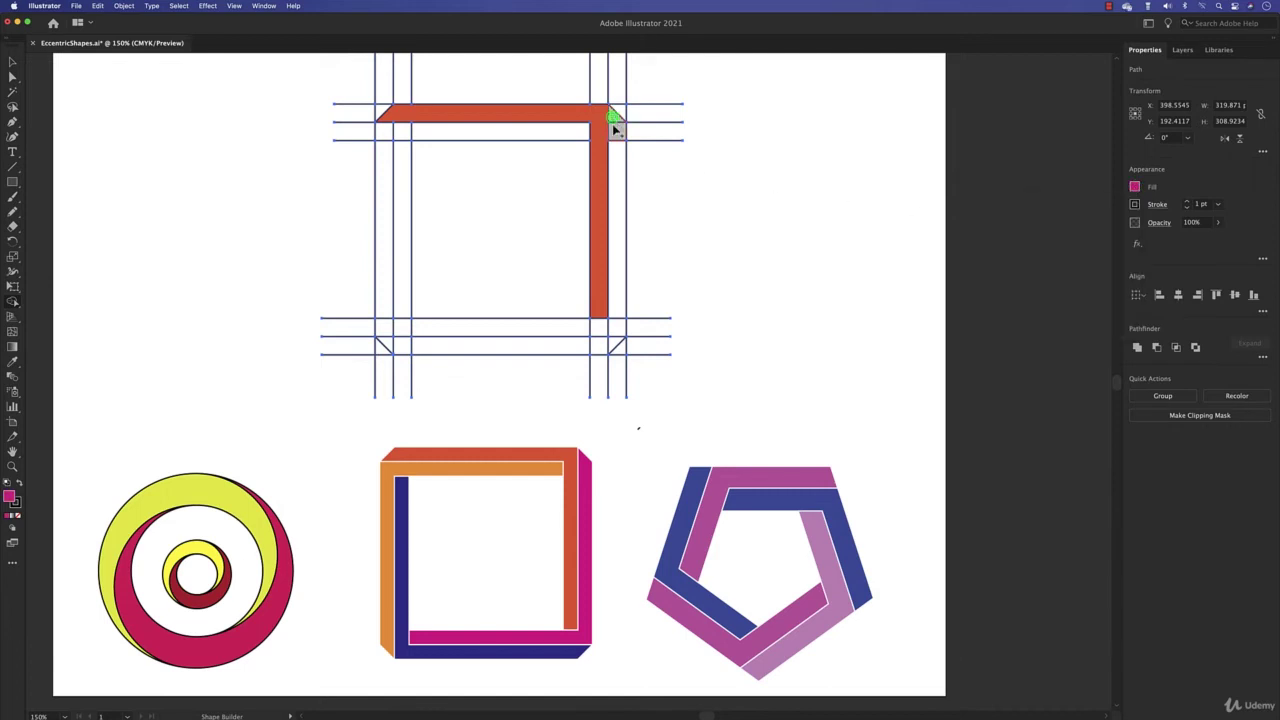
drag(614, 116, 617, 152)
drag(614, 322, 580, 330)
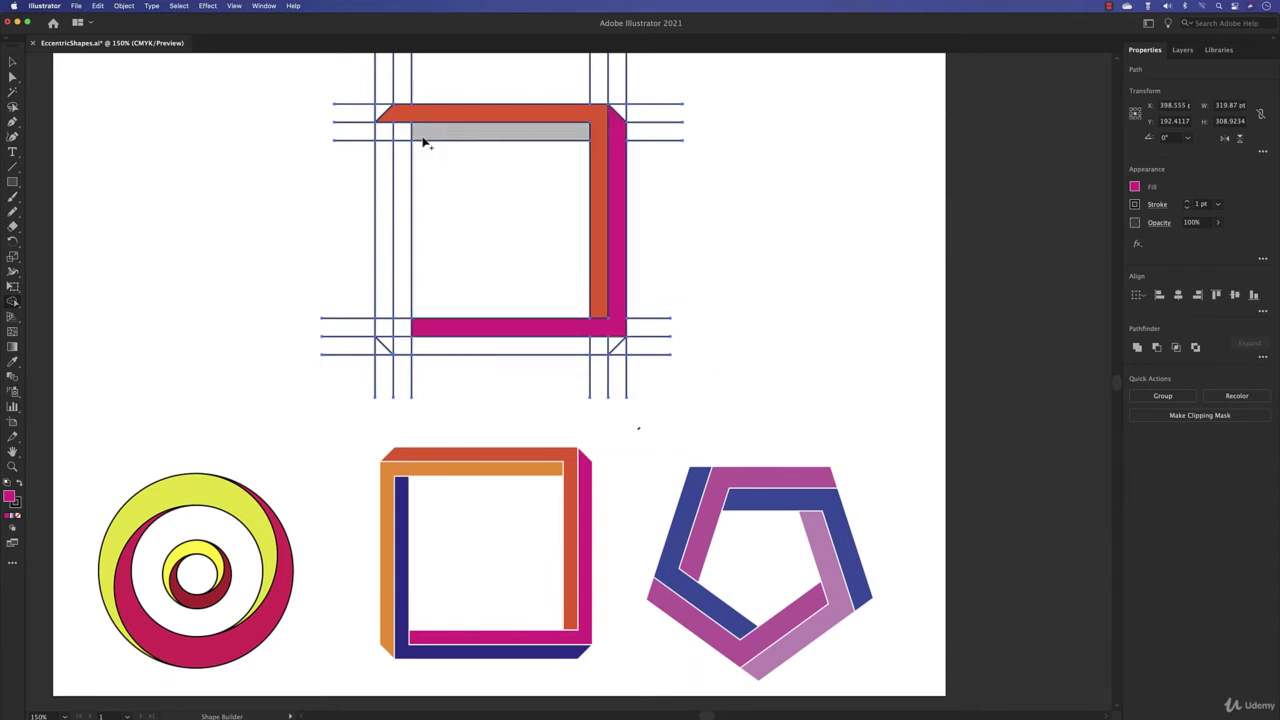
Merge the inner top strip with the outer left strip into one dark blue bar using Shape Builder.
click(1133, 187)
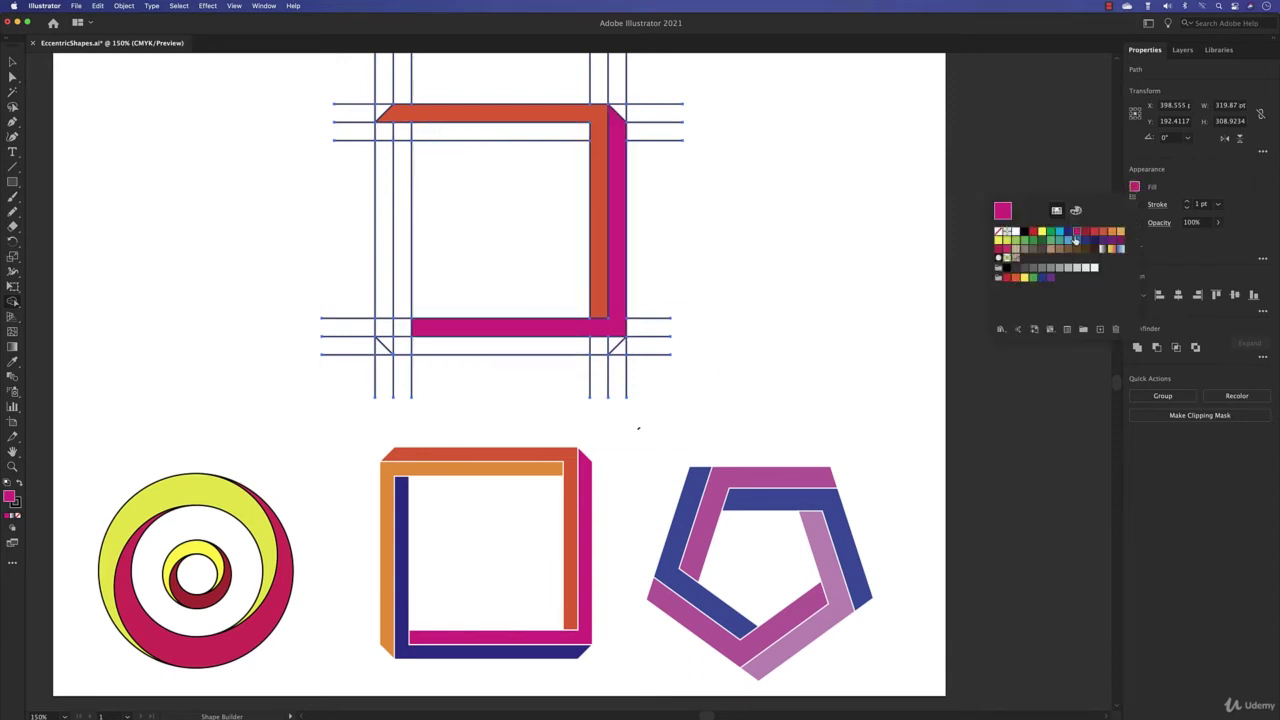
click(1070, 234)
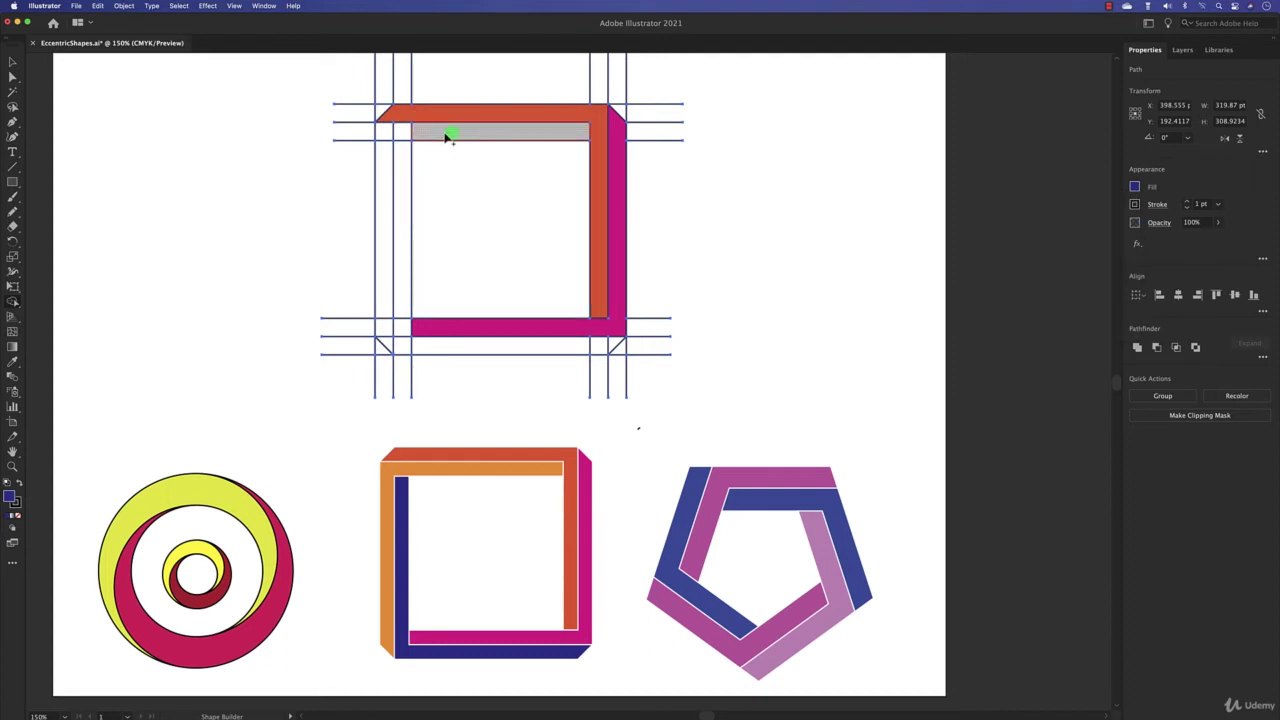
mouse_move(449, 131)
mouse_down()
mouse_move(387, 131)
mouse_move(384, 162)
mouse_up()
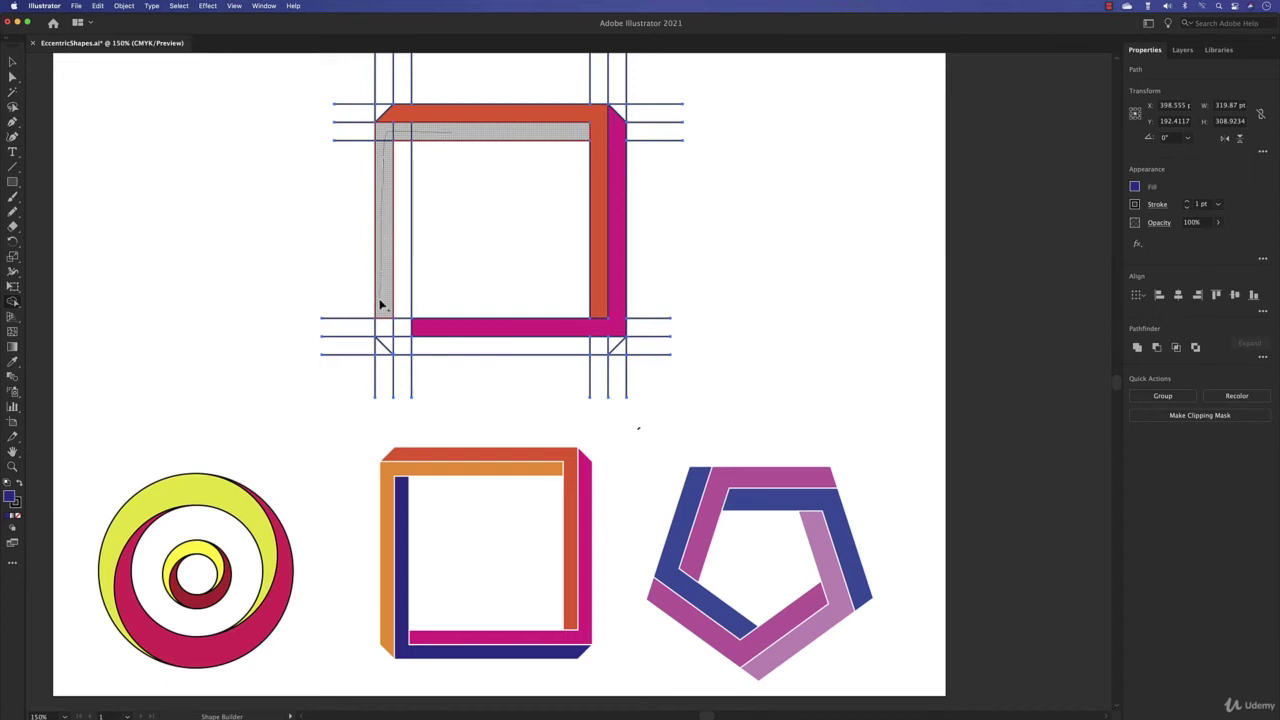
drag(381, 305, 386, 341)
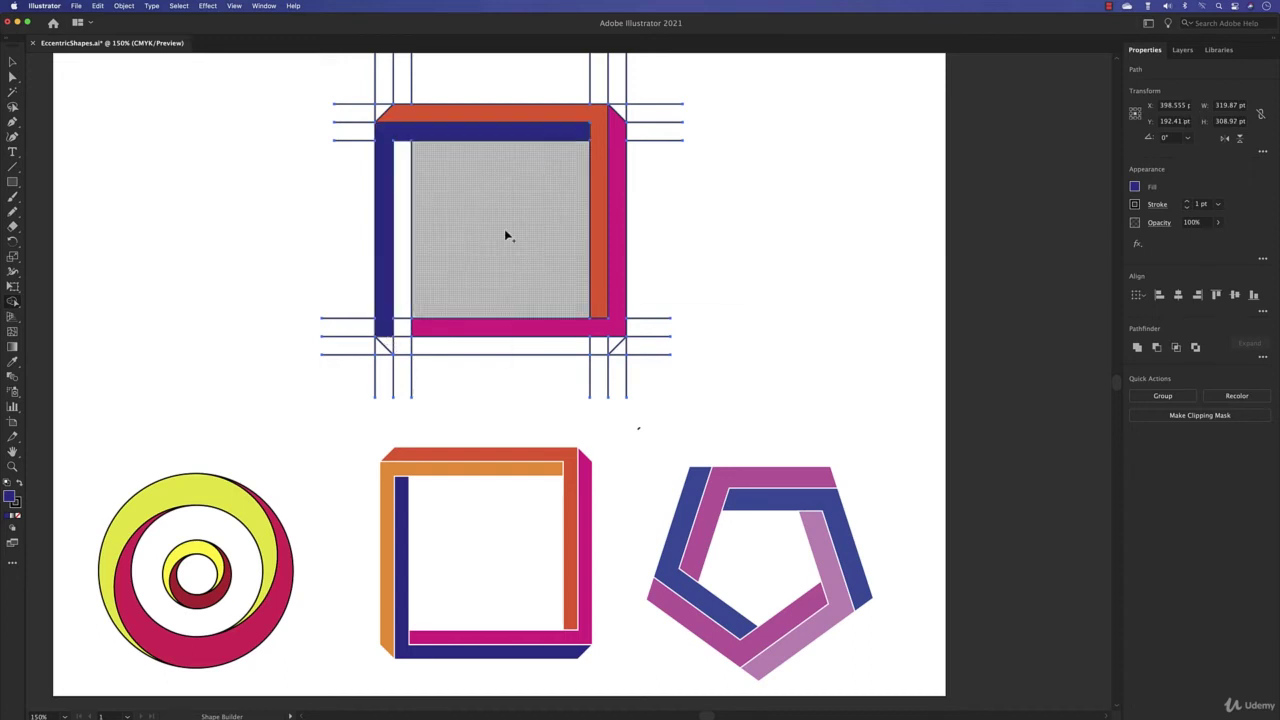
Extend the dark blue bar into the lower-left corner triangle, and fill the outer bottom and inner left strips green with Shape Builder.
click(381, 342)
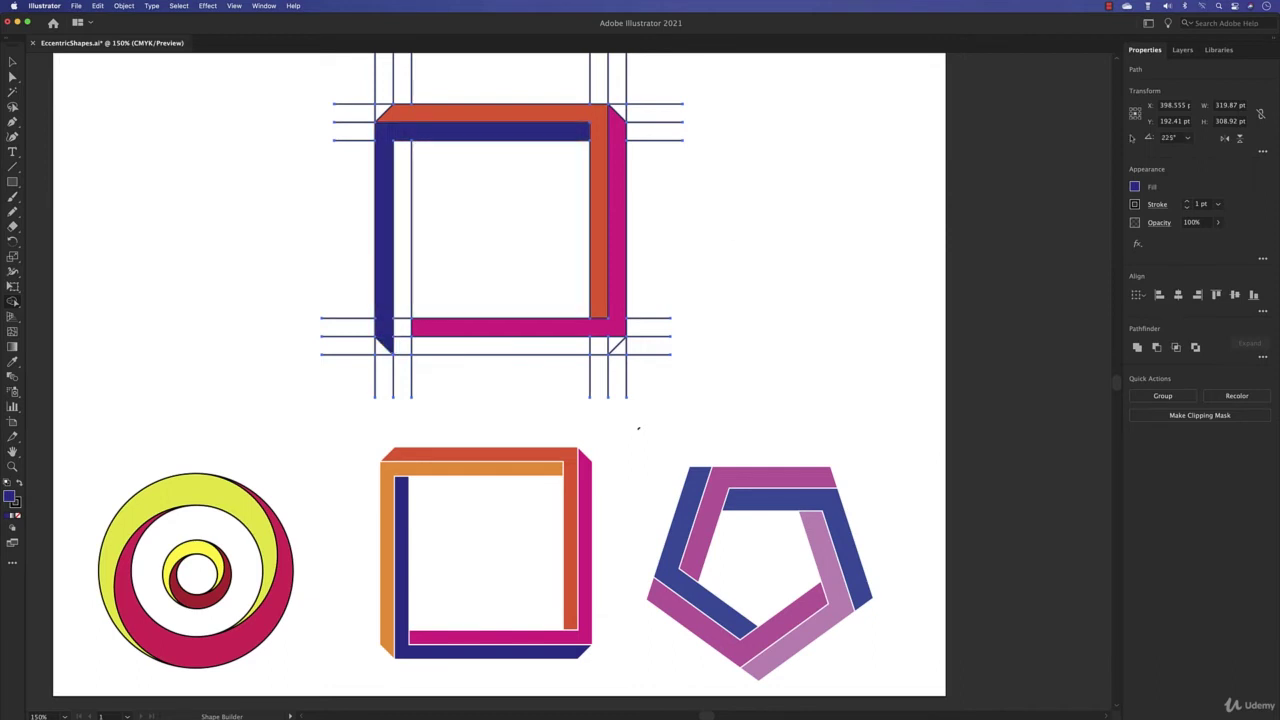
click(1136, 187)
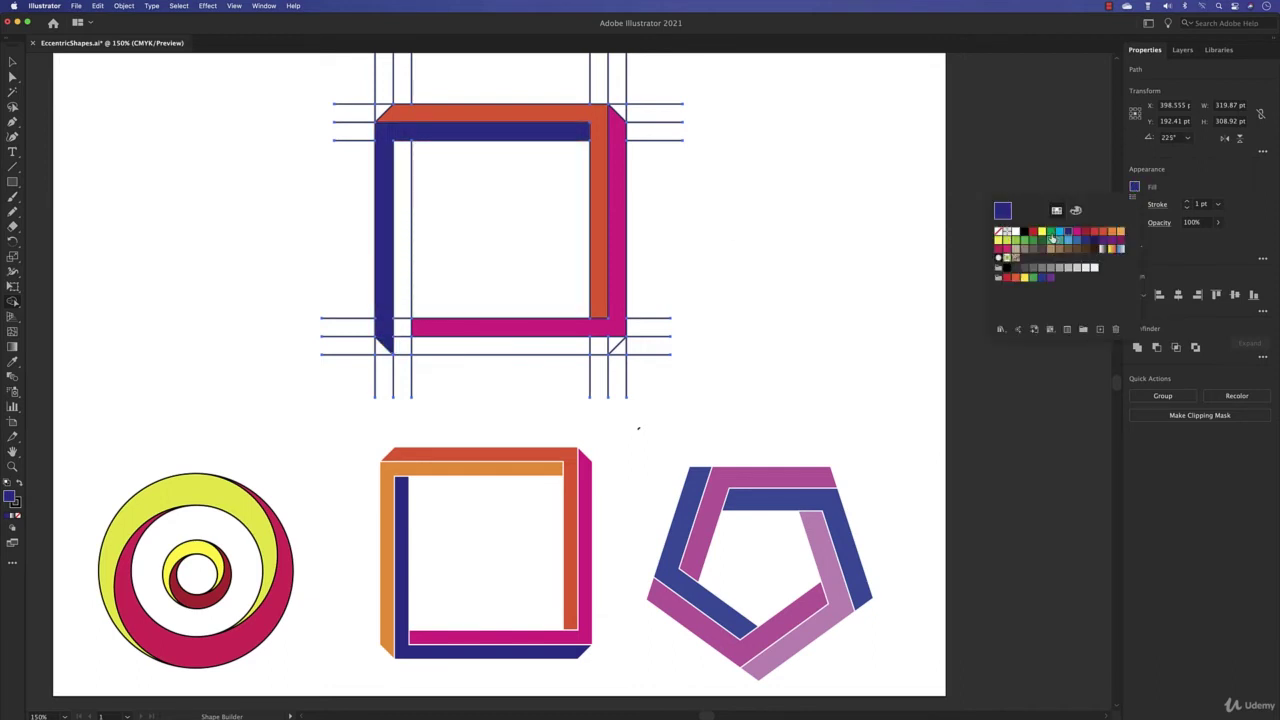
click(1051, 235)
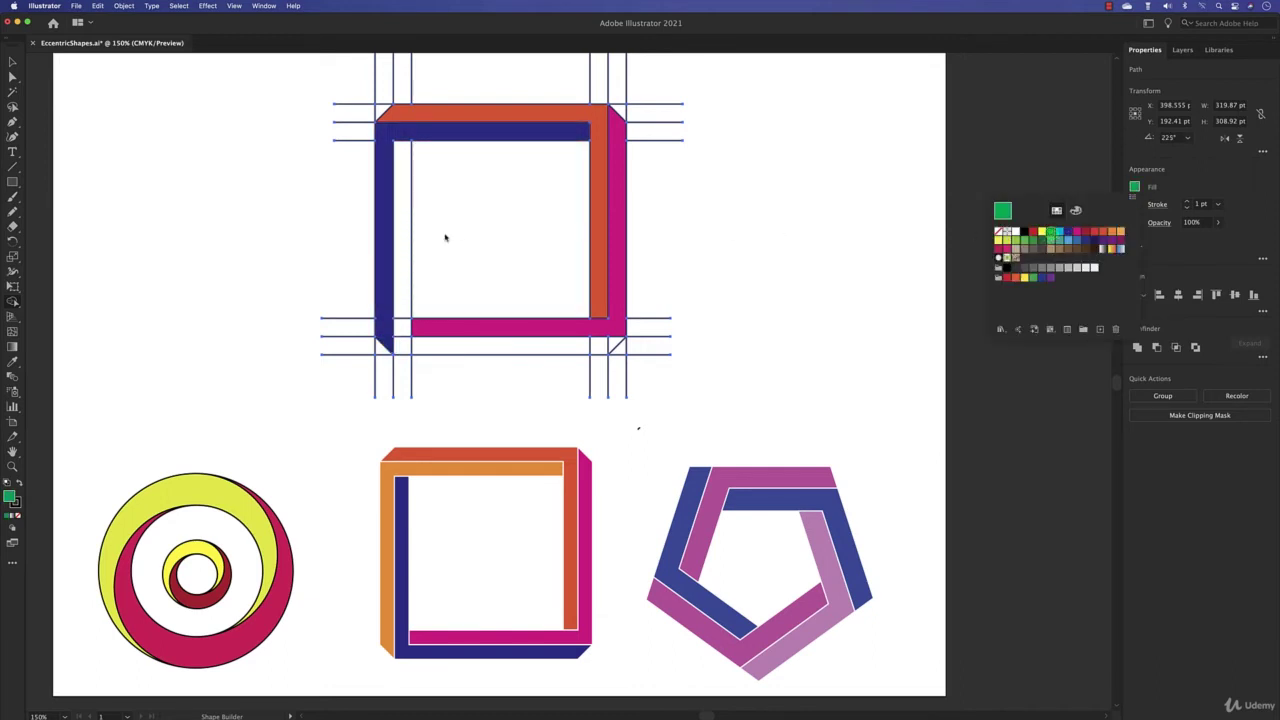
click(592, 348)
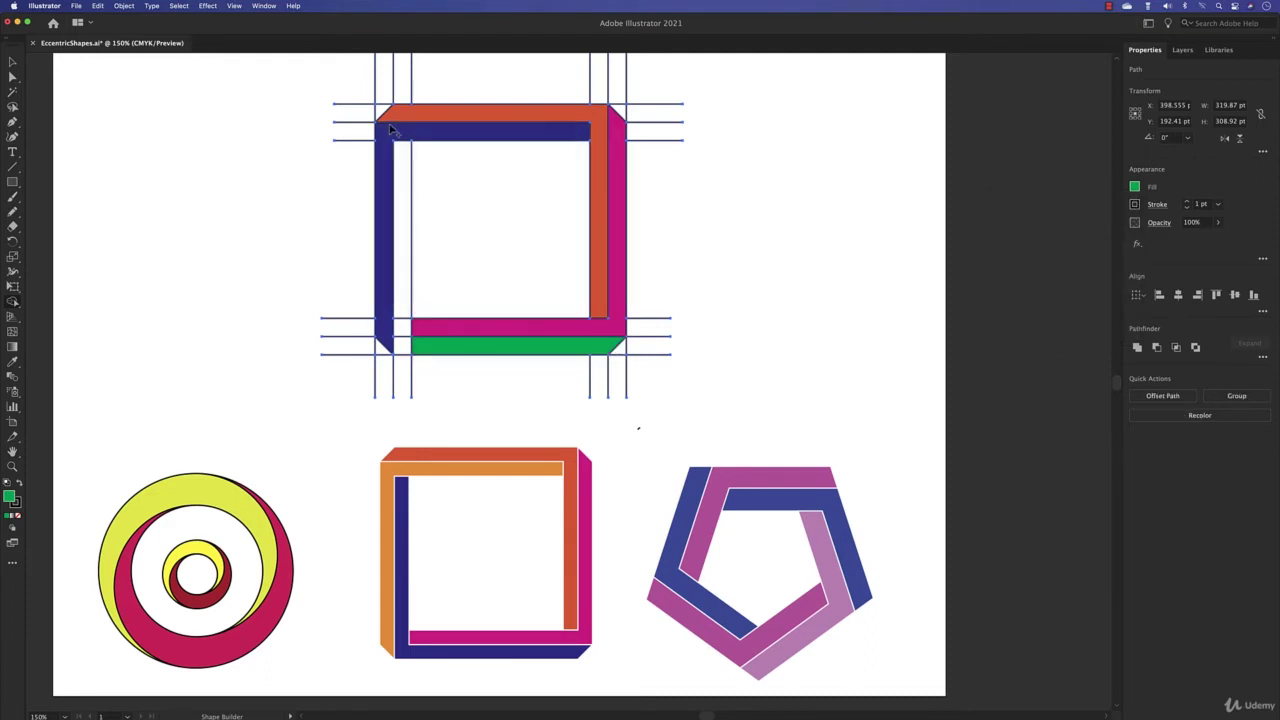
click(402, 346)
drag(402, 340, 402, 230)
Delete the leftover line ends sticking out around all four sides of the colored square.
click(12, 62)
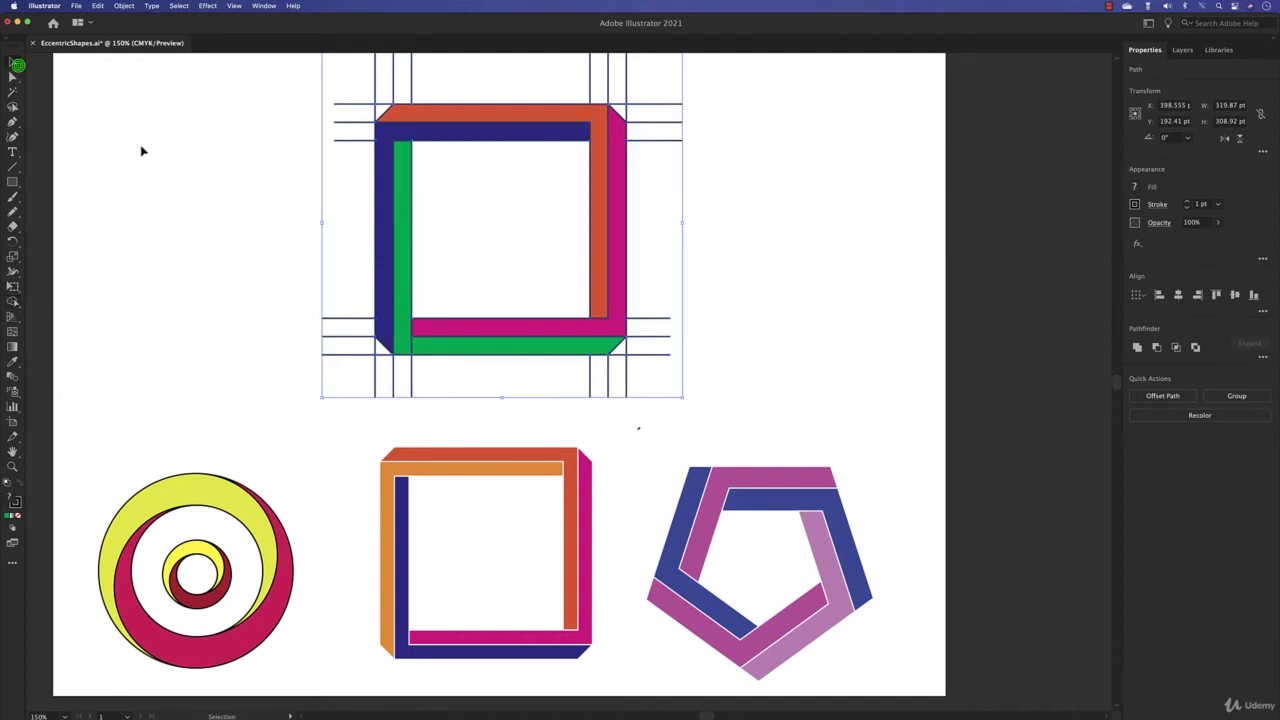
click(187, 198)
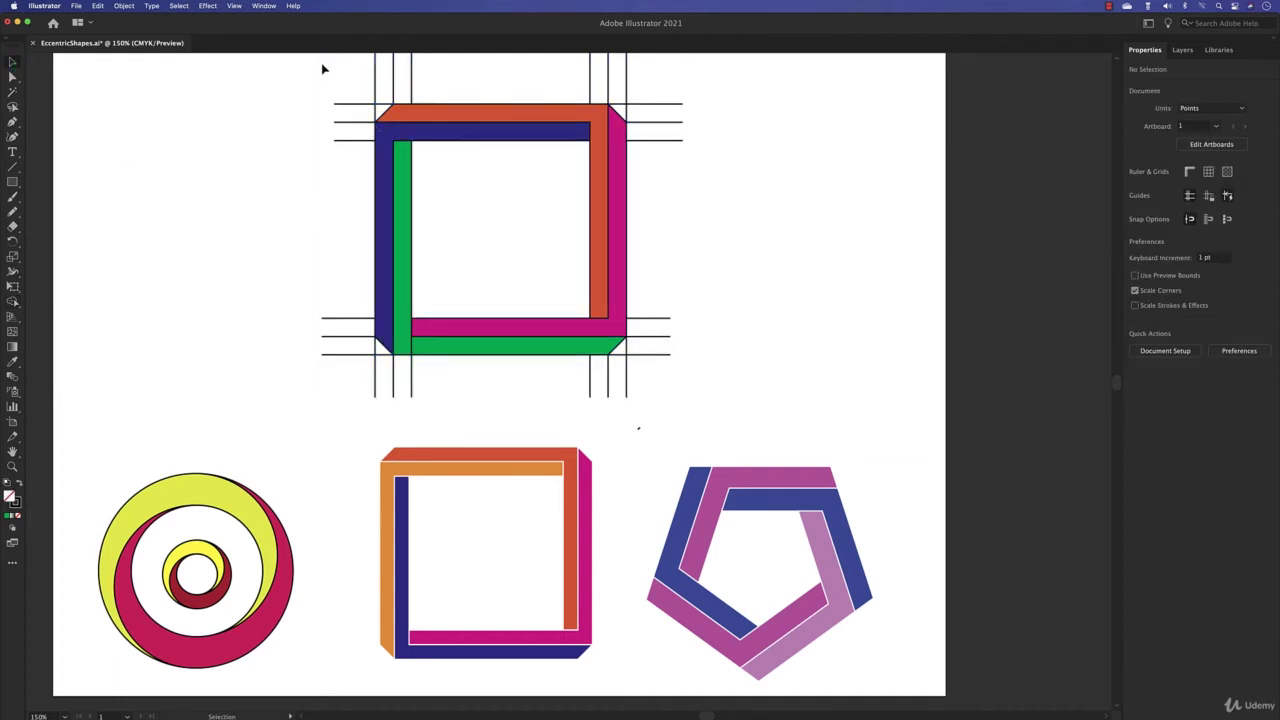
drag(323, 65, 816, 104)
click(795, 112)
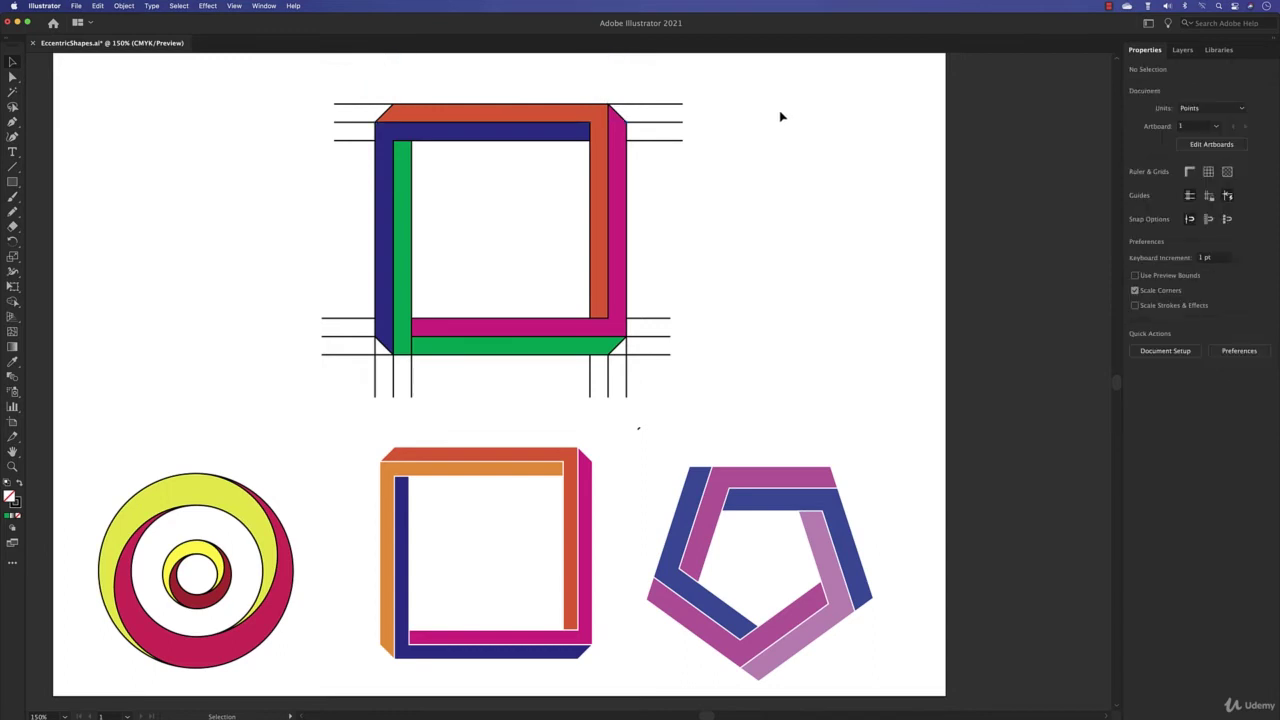
drag(707, 100, 655, 184)
key(Delete)
drag(686, 303, 586, 386)
key(Delete)
drag(309, 291, 343, 386)
key(Delete)
drag(343, 89, 330, 166)
key(Delete)
Set the stroke of all the square's pieces to white.
drag(317, 97, 664, 398)
click(1133, 205)
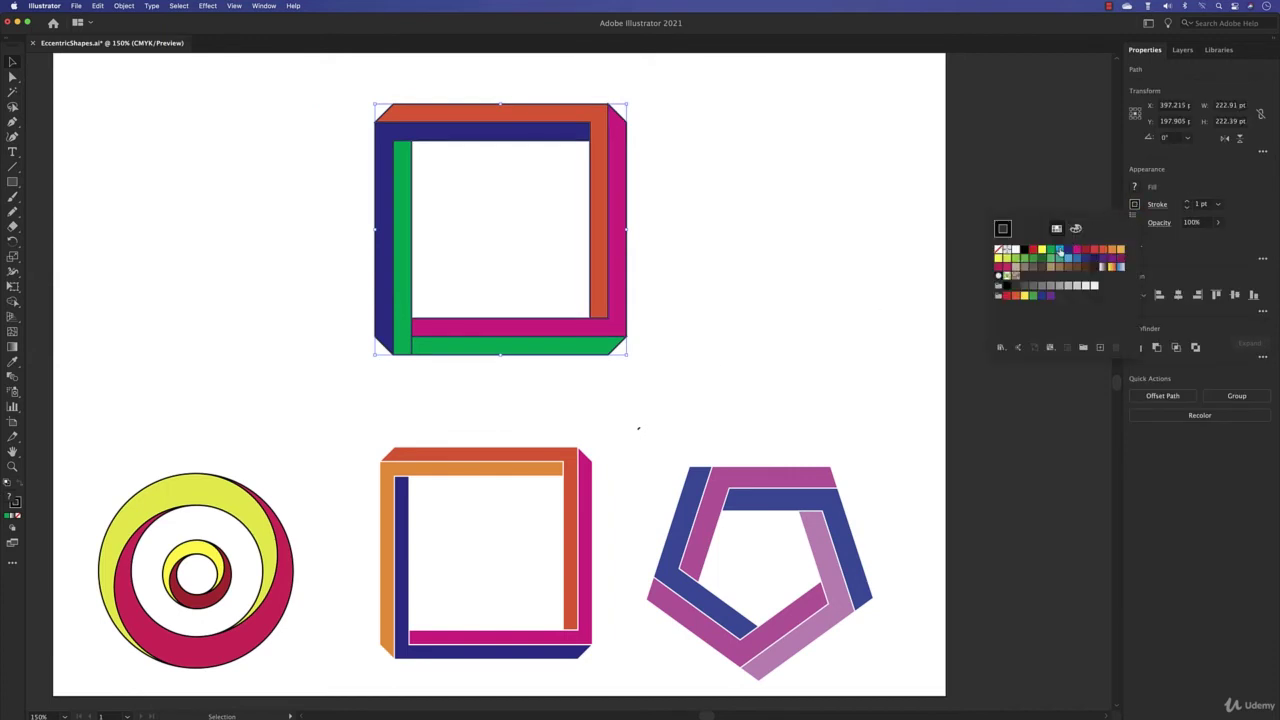
click(1012, 250)
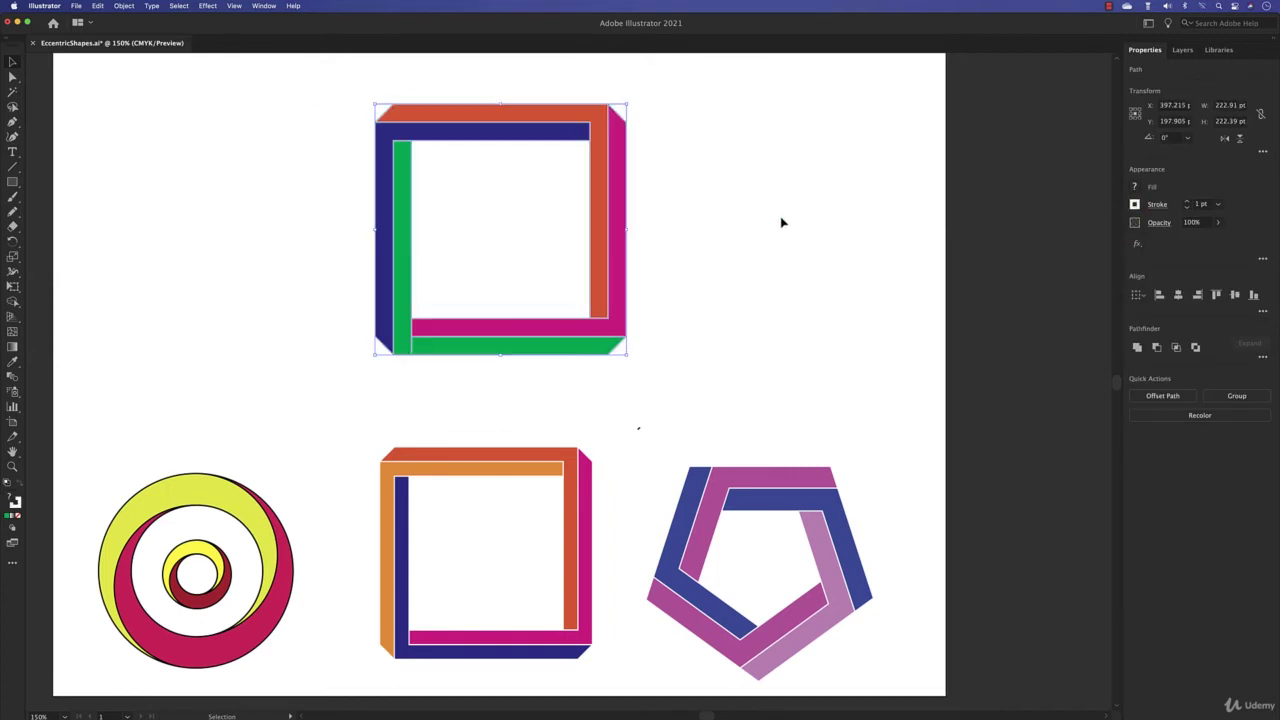
click(781, 220)
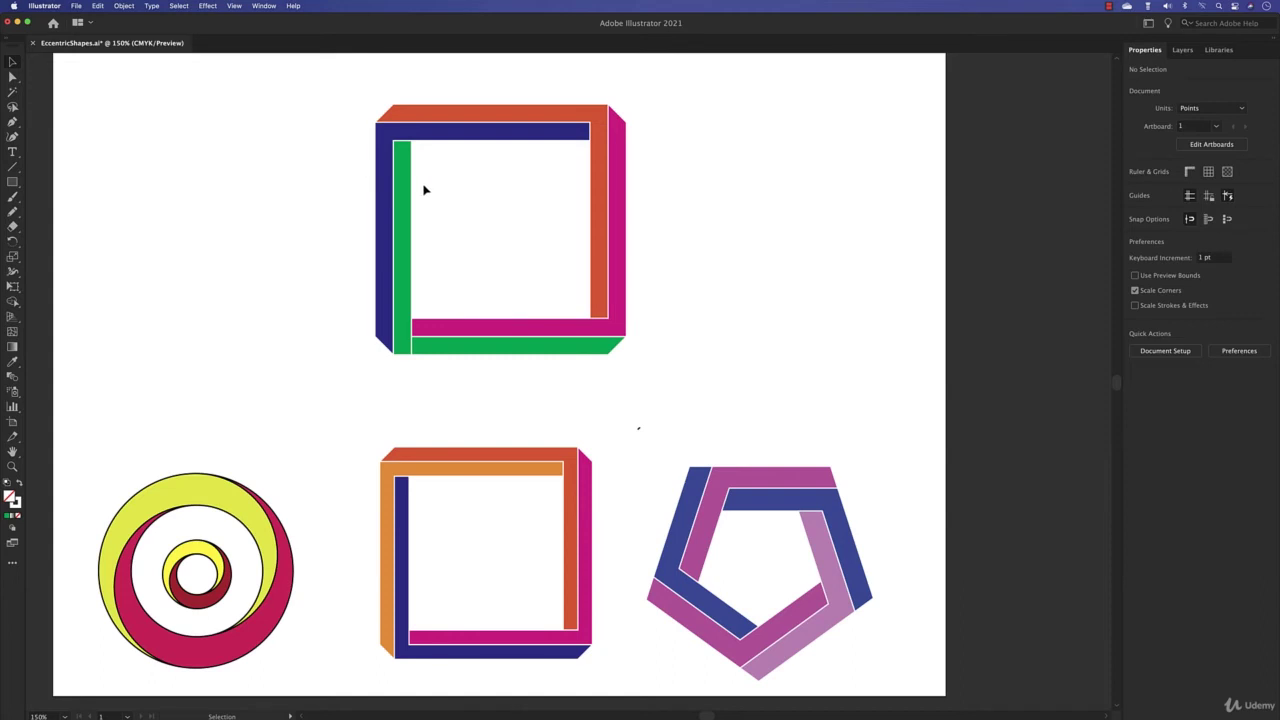
Merge the vertical and horizontal green pieces into a single L-shaped bar with Shape Builder.
click(404, 352)
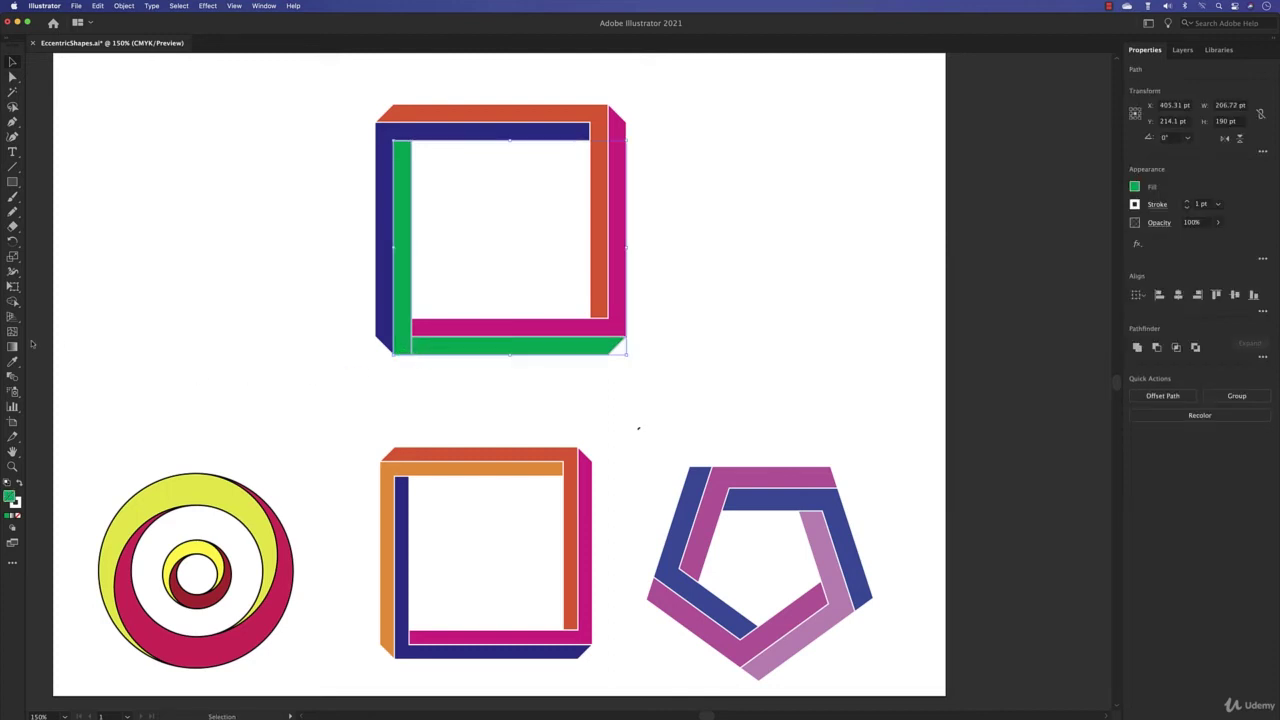
click(14, 303)
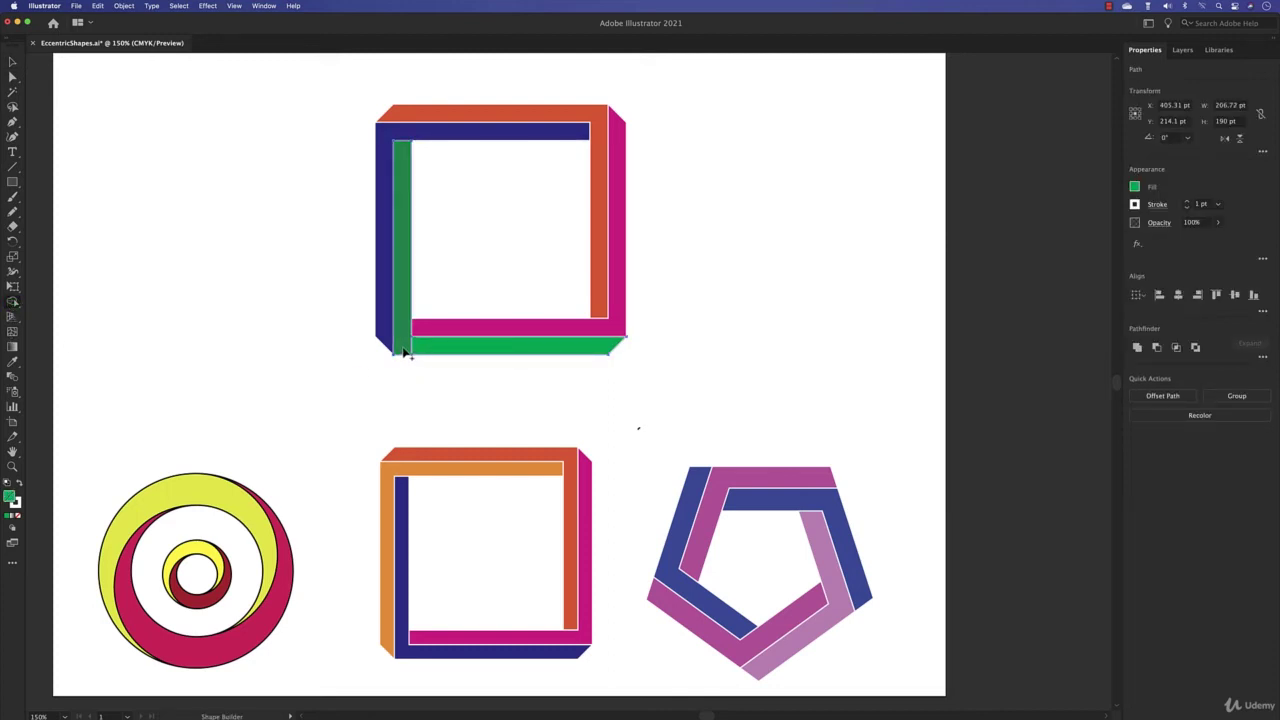
drag(404, 352, 430, 348)
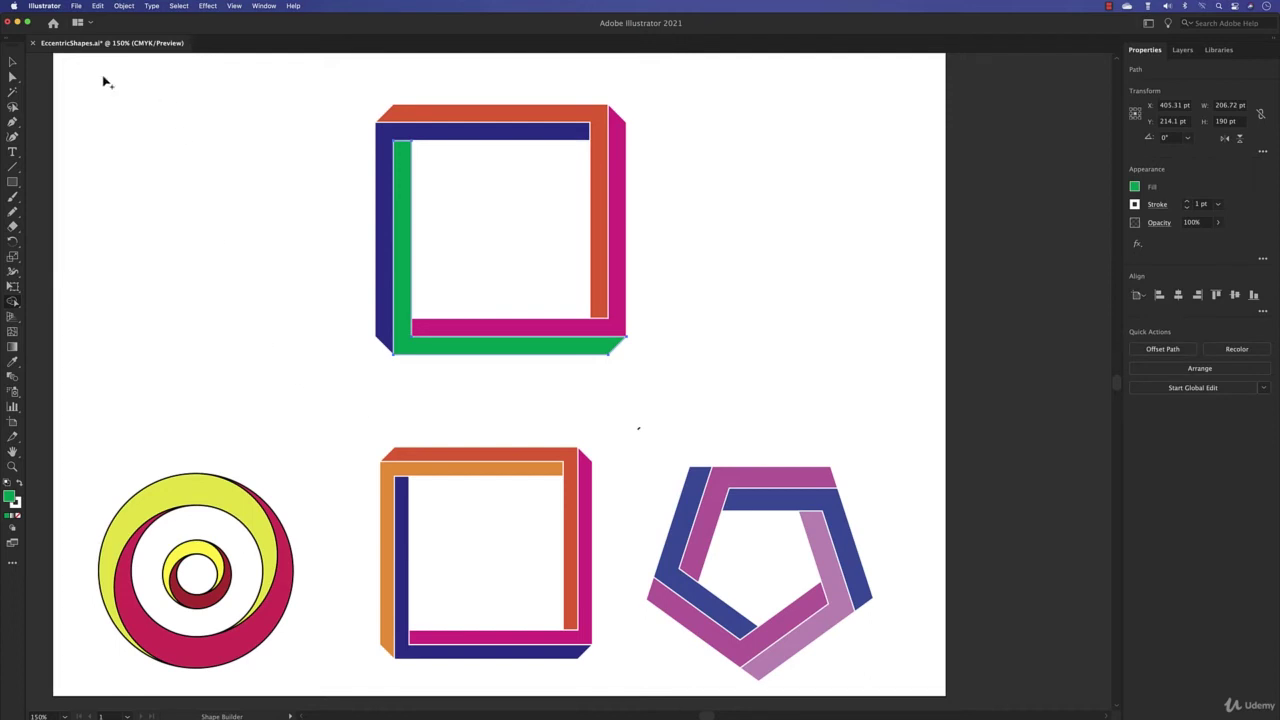
key(v)
click(217, 149)
Scale down the whole finished square and place it inside the existing orange, magenta and blue square frame.
drag(230, 104, 653, 372)
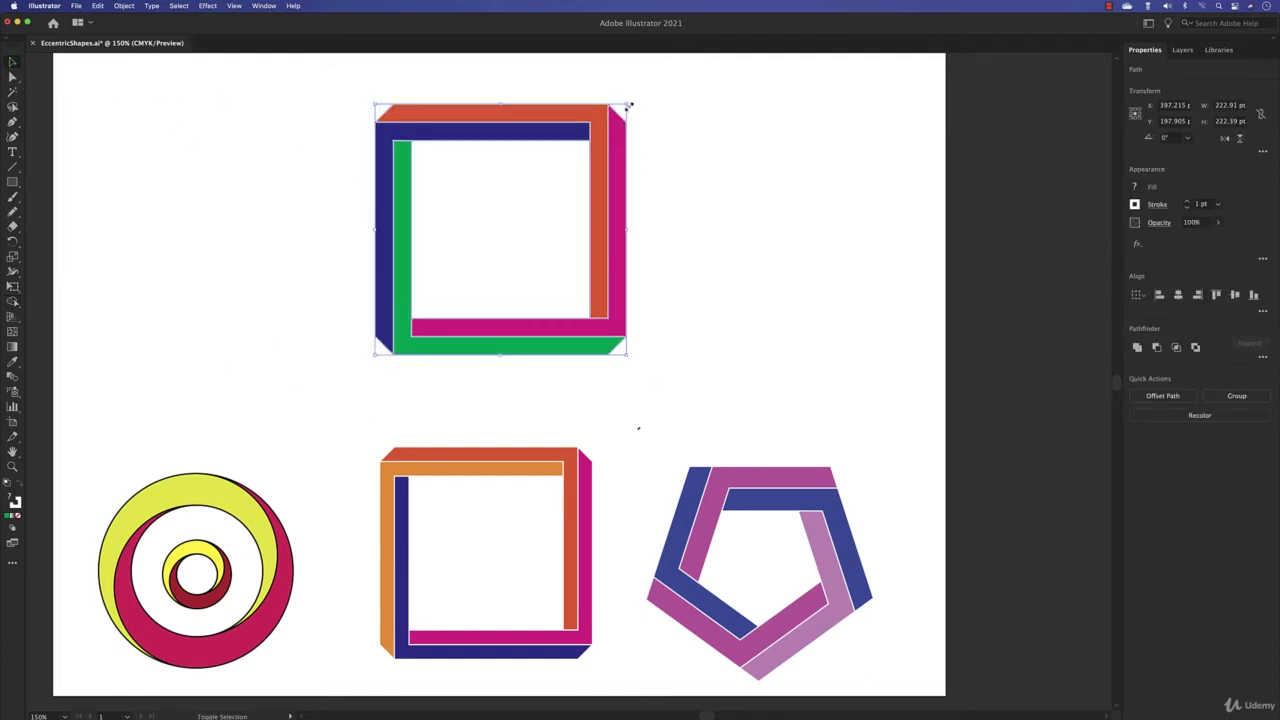
drag(628, 108, 534, 512)
click(620, 530)
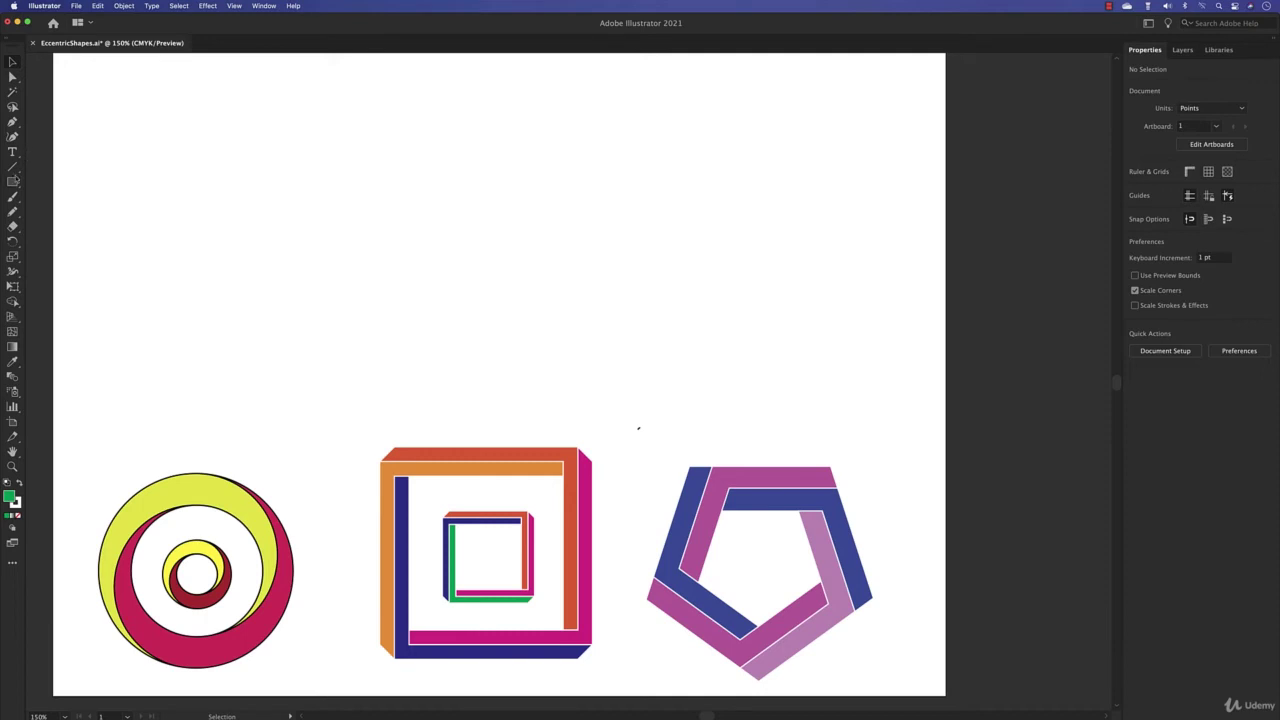
Draw a green pentagon about 136 pt wide and 129 pt high in the empty upper area and rotate it 180°.
click(13, 180)
click(70, 227)
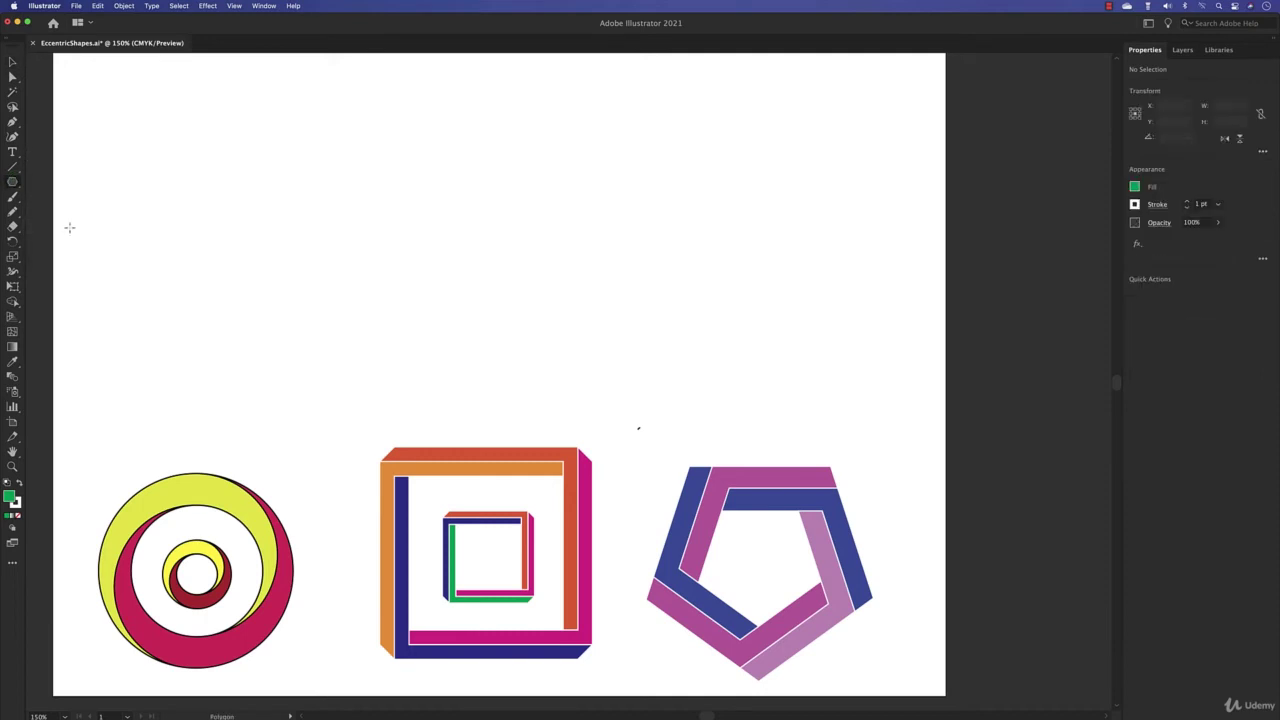
mouse_move(391, 169)
mouse_down()
mouse_move(471, 286)
mouse_move(480, 271)
mouse_move(427, 228)
mouse_move(524, 308)
mouse_up()
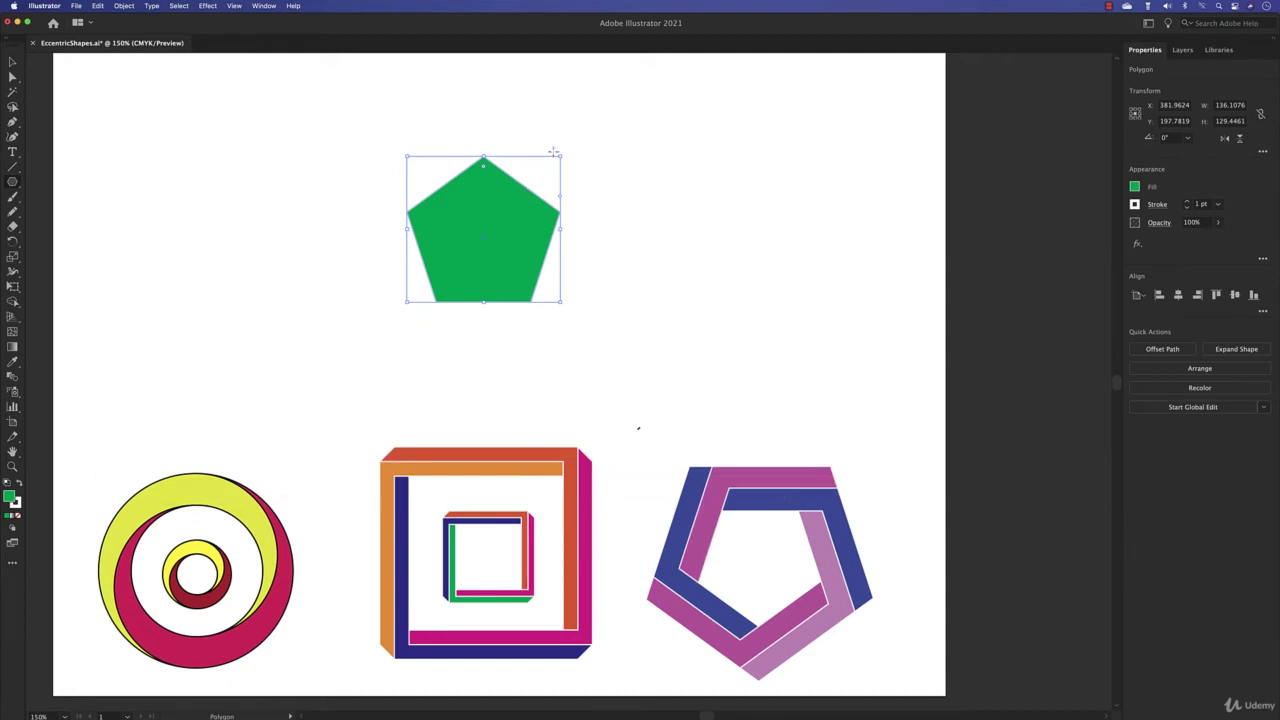
drag(563, 153, 463, 258)
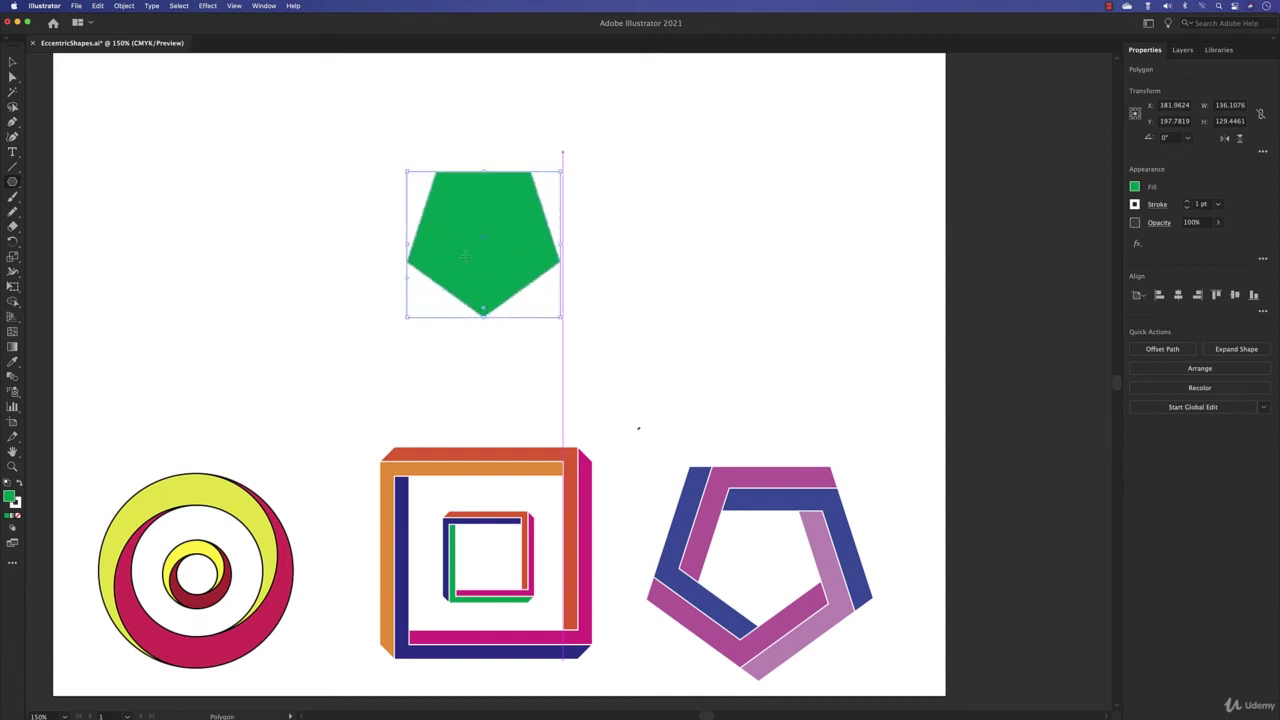
click(13, 78)
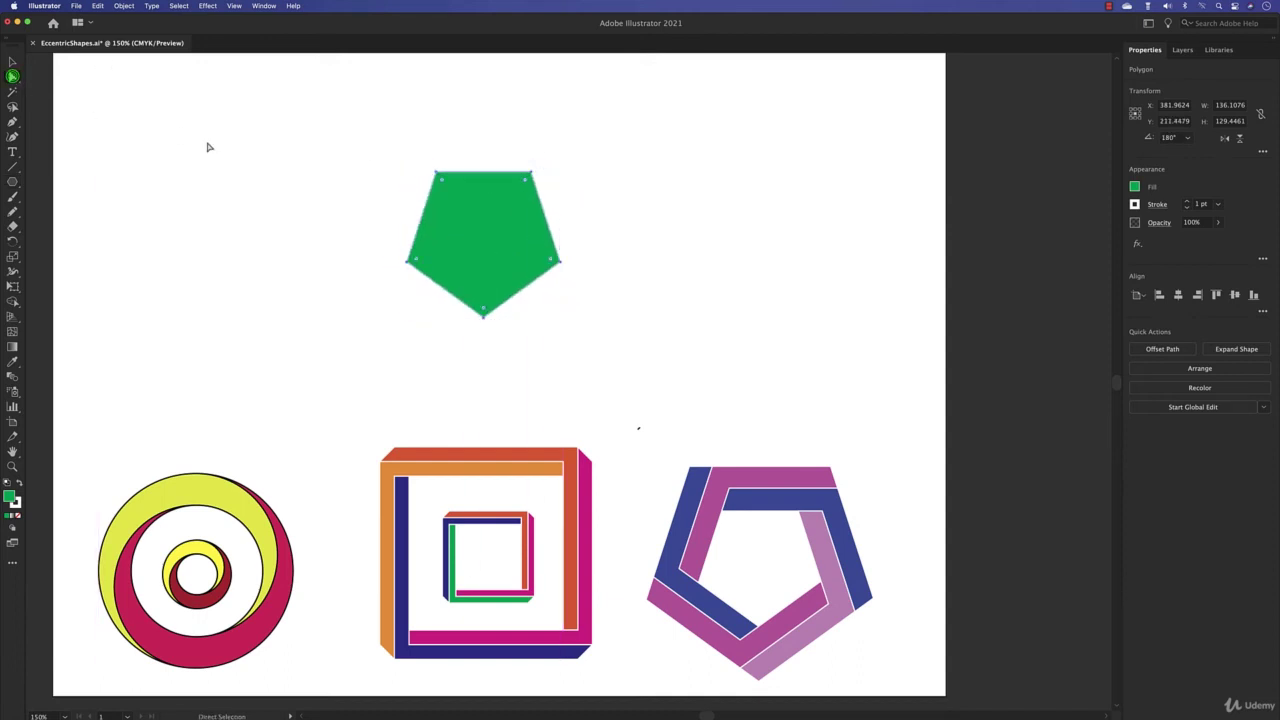
click(206, 145)
Draw a horizontal line about 244 pt long above the pentagon and copy it downward twice, about 16 pt apart.
click(13, 167)
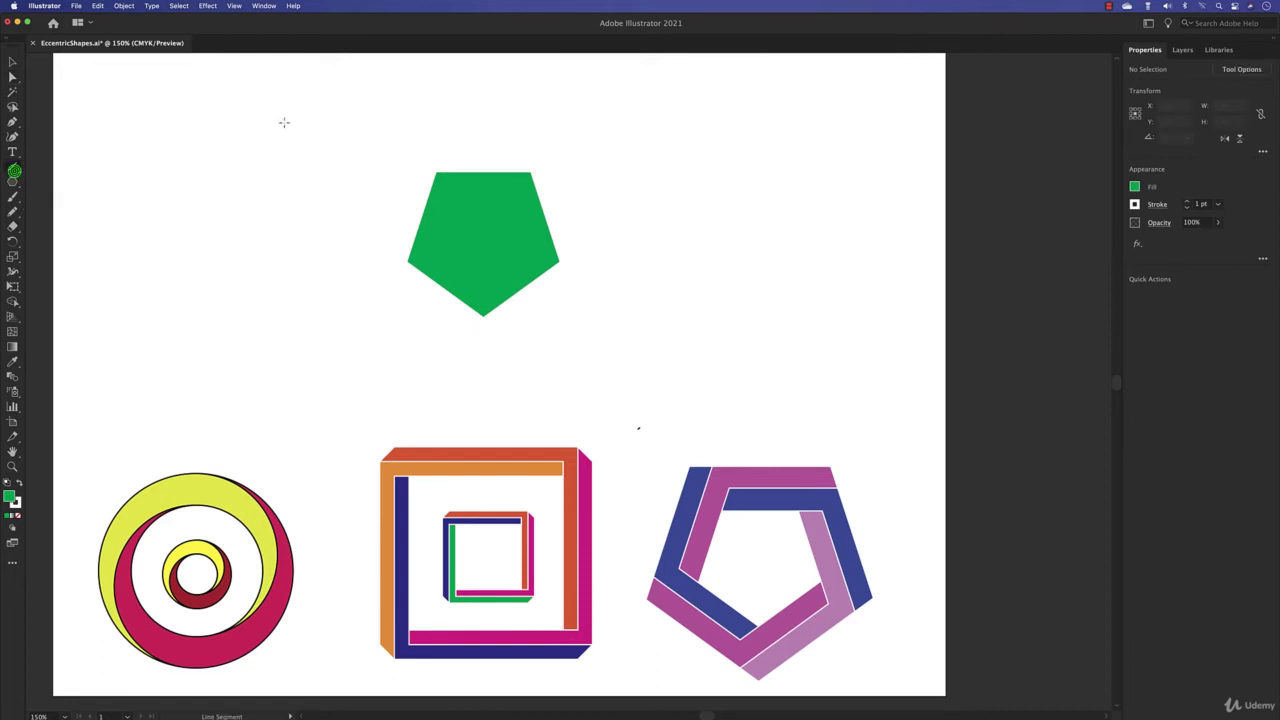
drag(327, 98, 604, 99)
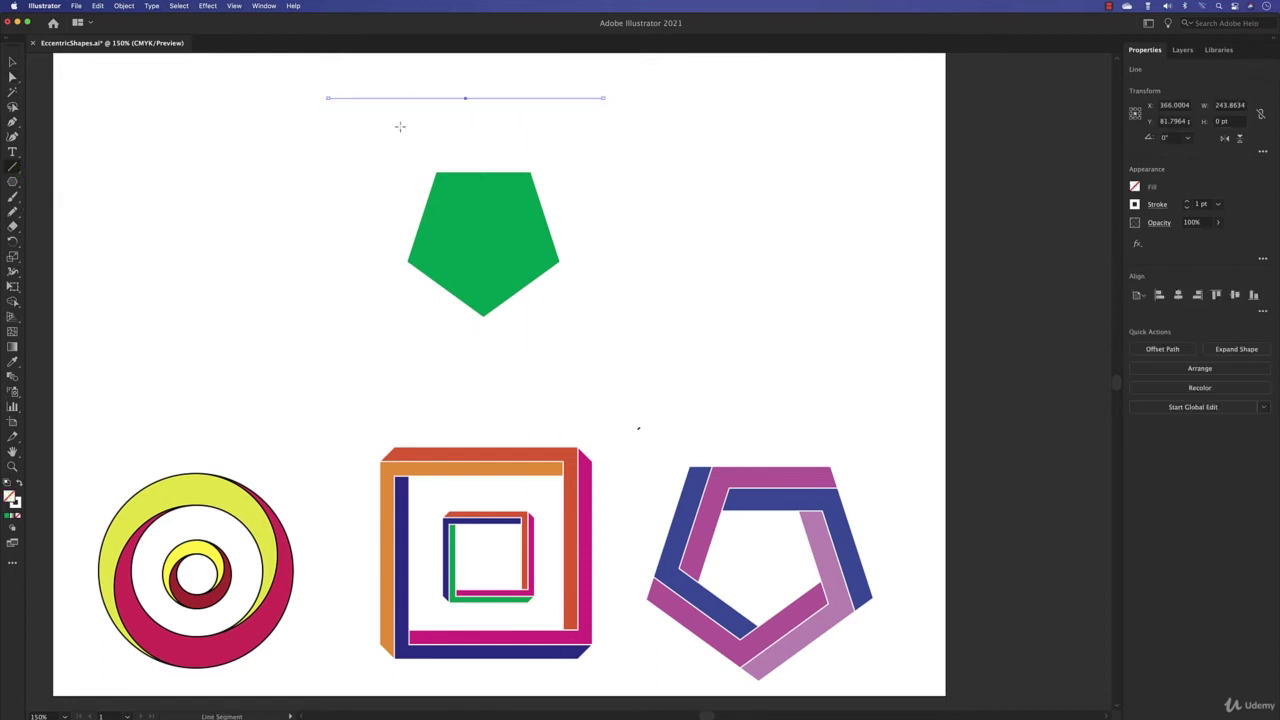
mouse_move(327, 117)
mouse_down()
mouse_move(603, 117)
mouse_move(601, 133)
mouse_move(327, 133)
mouse_up()
key(v)
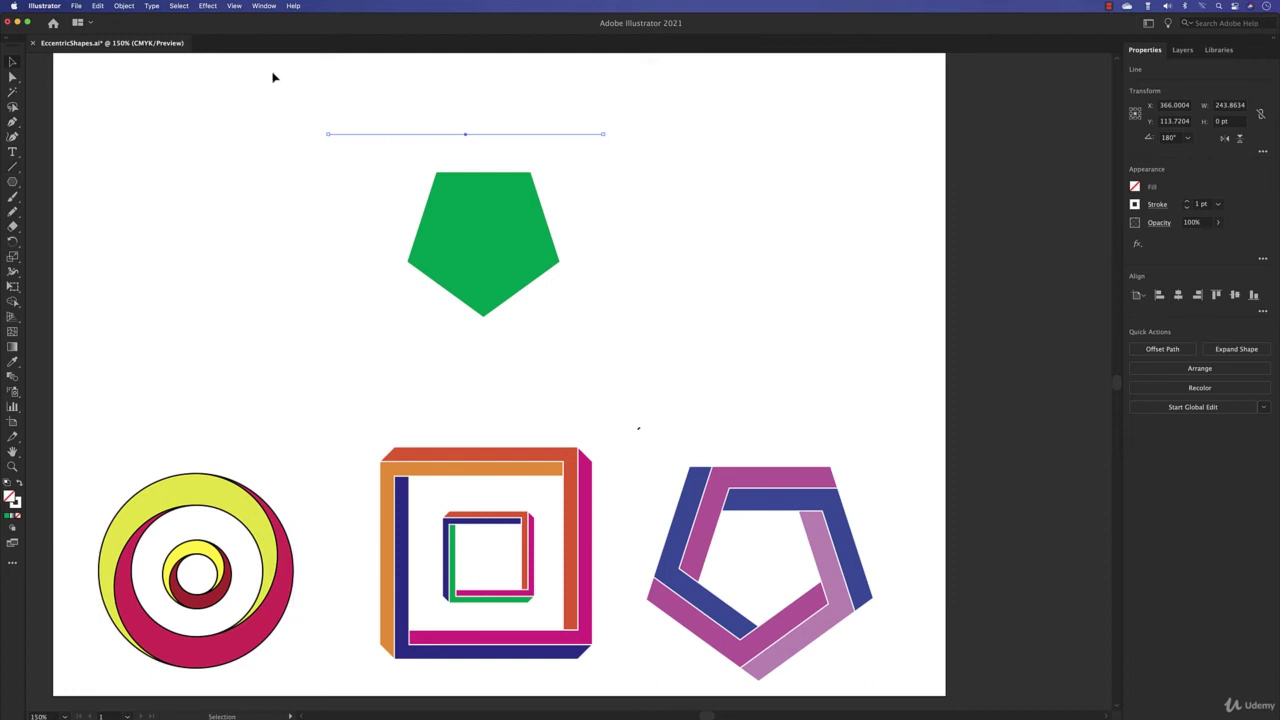
Give the three lines a black stroke and move them so the lowest one lies on the pentagon's top edge.
drag(272, 72, 378, 165)
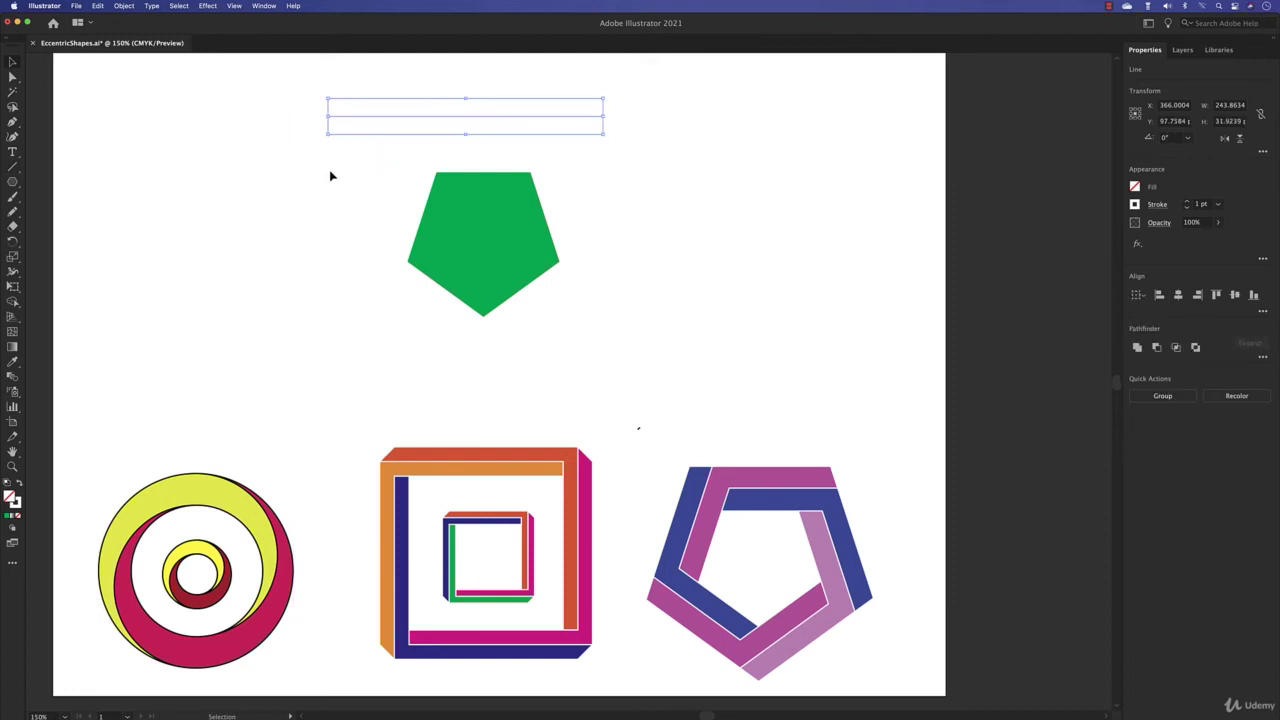
click(1187, 202)
click(1136, 204)
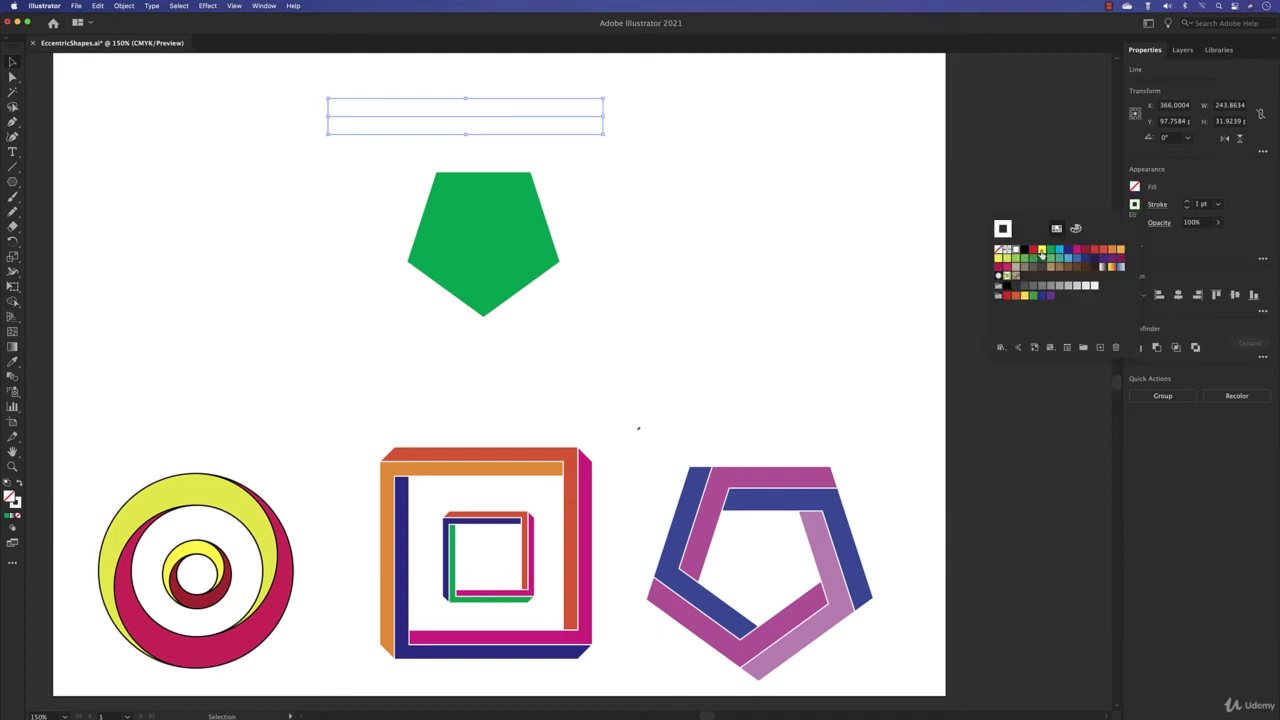
click(1024, 250)
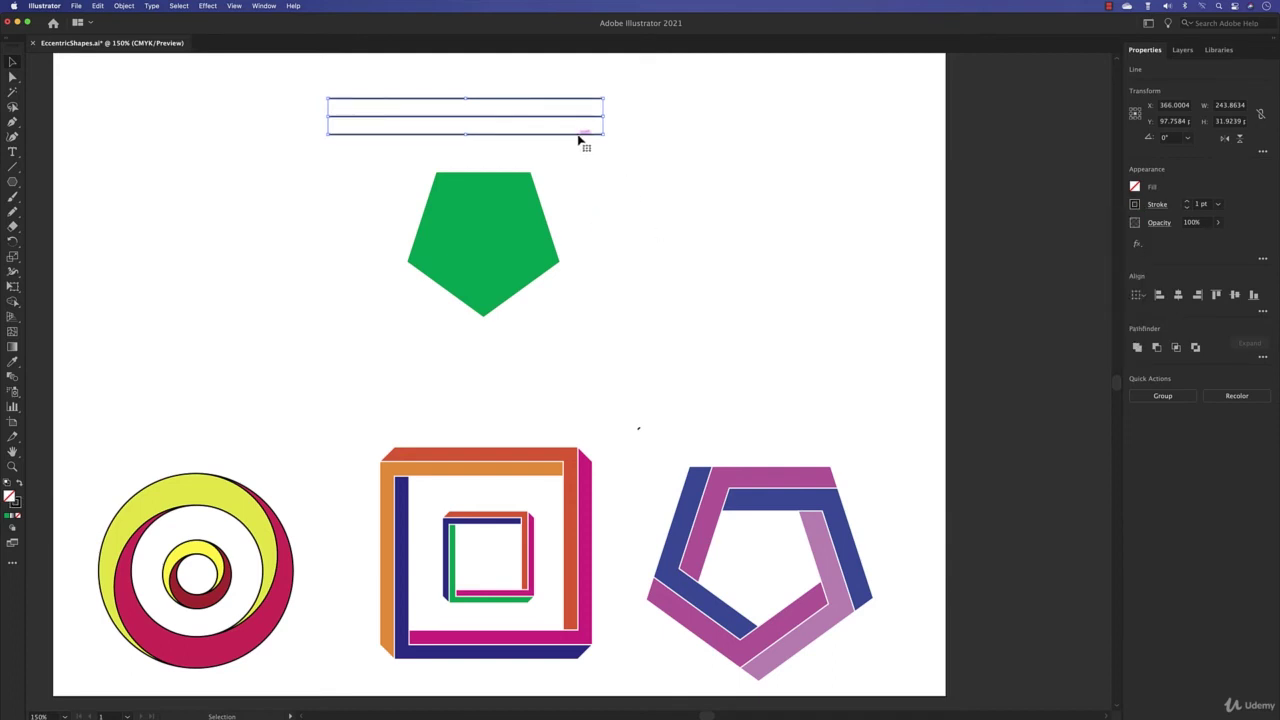
drag(578, 140, 589, 177)
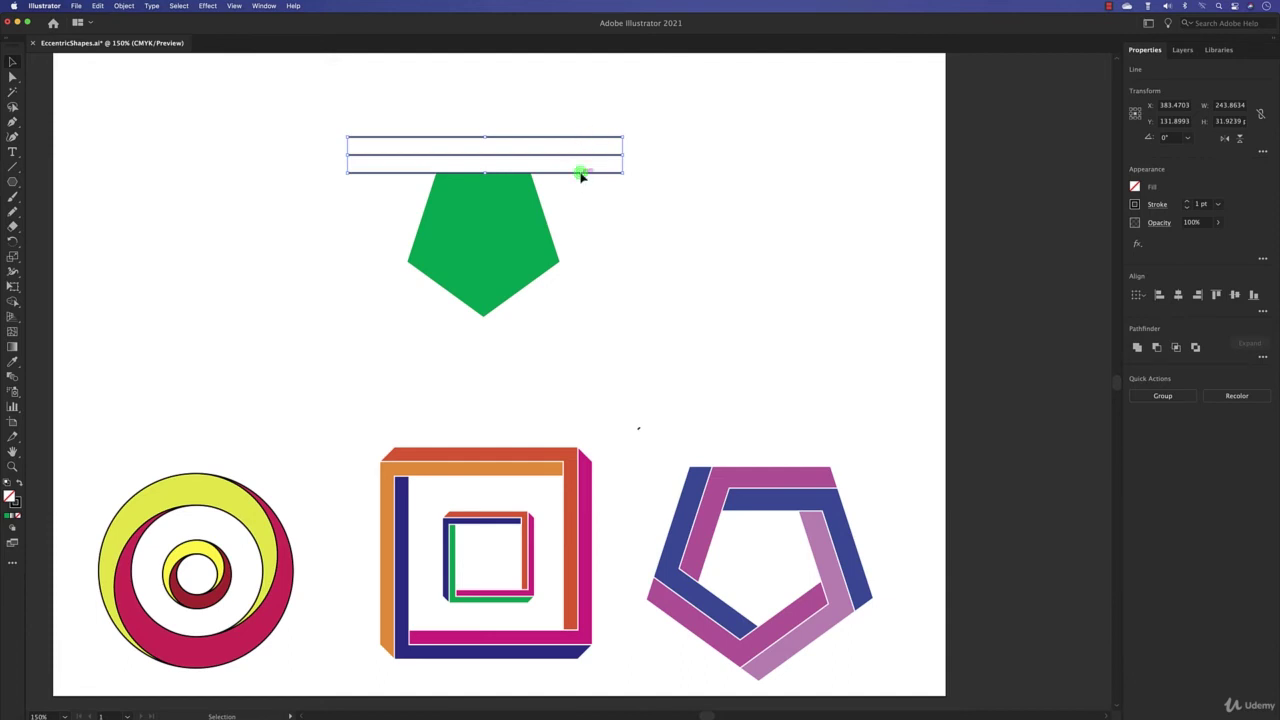
Copy the three lines, rotate the copy parallel to the pentagon's lower-right edge and place it alongside that edge.
drag(580, 174, 622, 276)
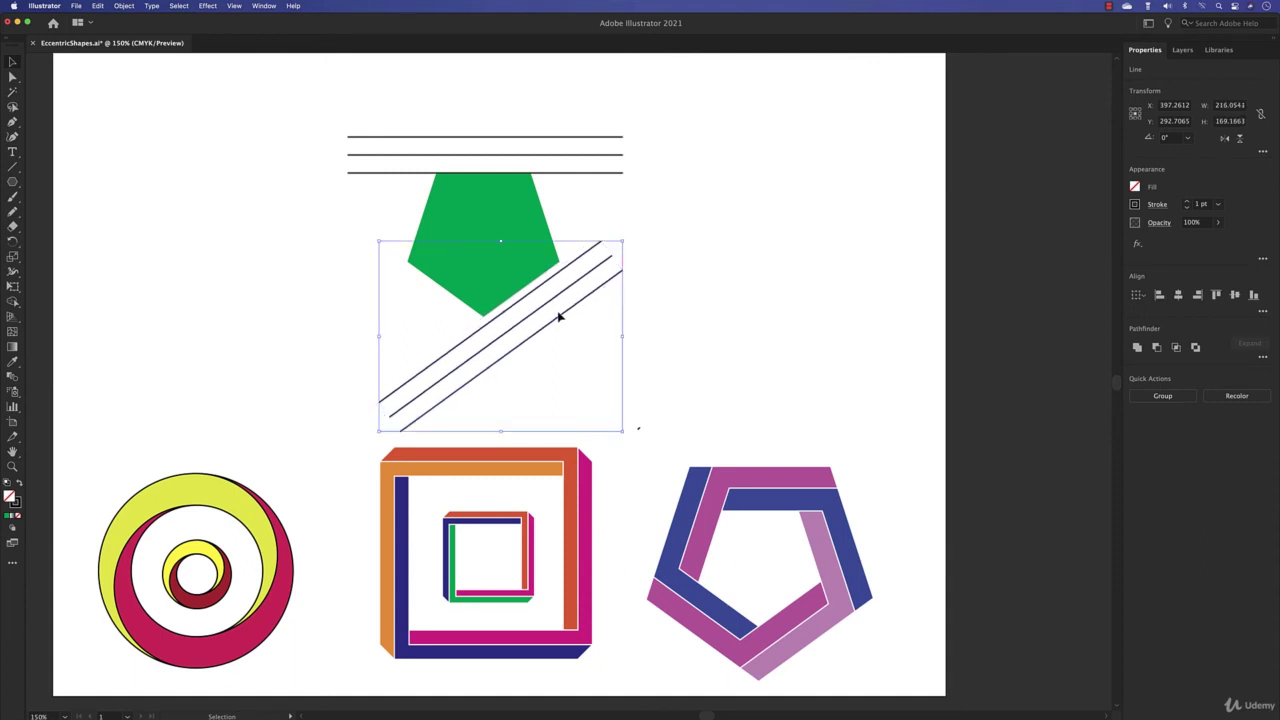
drag(560, 322, 598, 295)
click(610, 292)
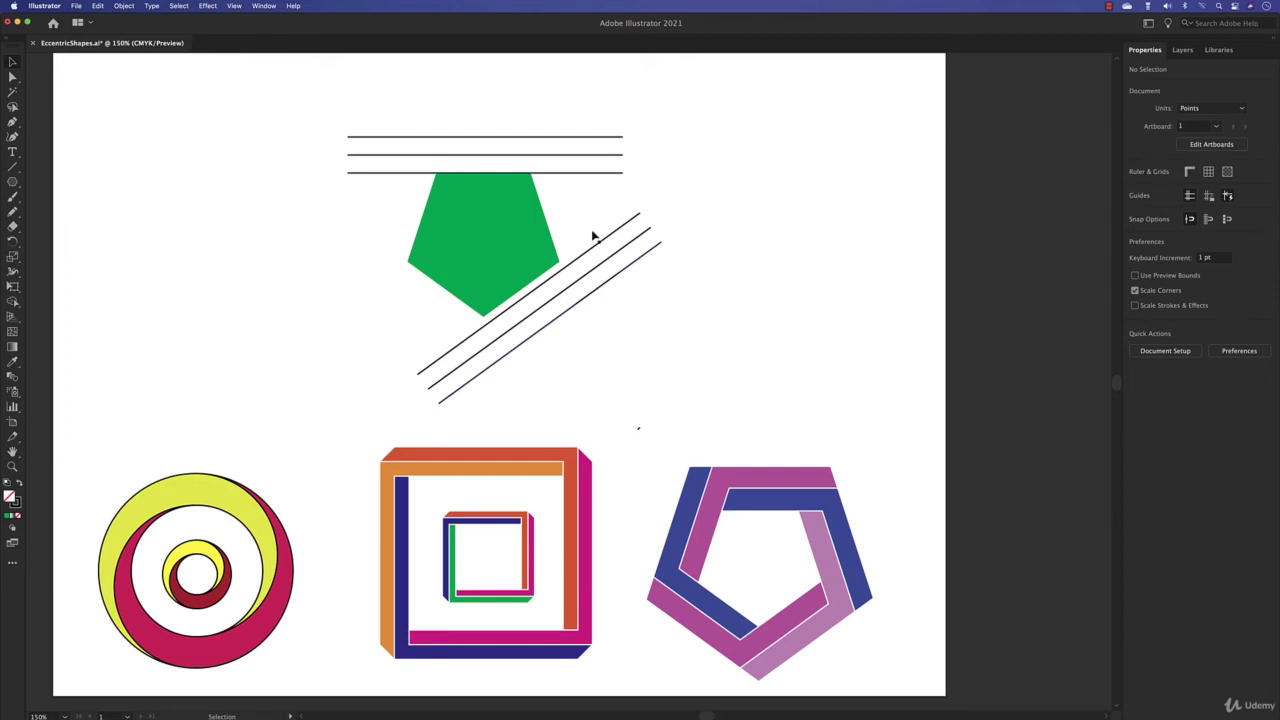
Make another copy of the three horizontal lines, rotate it to match the pentagon's lower-left edge and place it on that edge.
drag(647, 112, 495, 403)
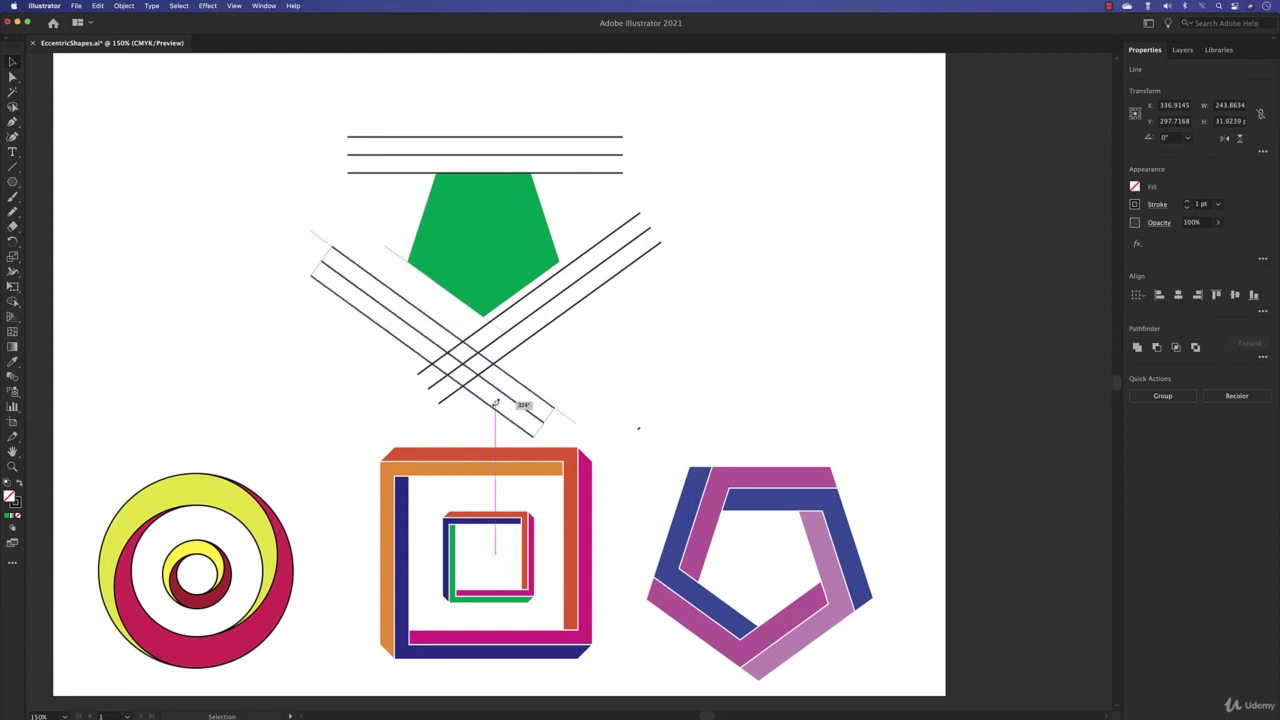
drag(495, 403, 500, 408)
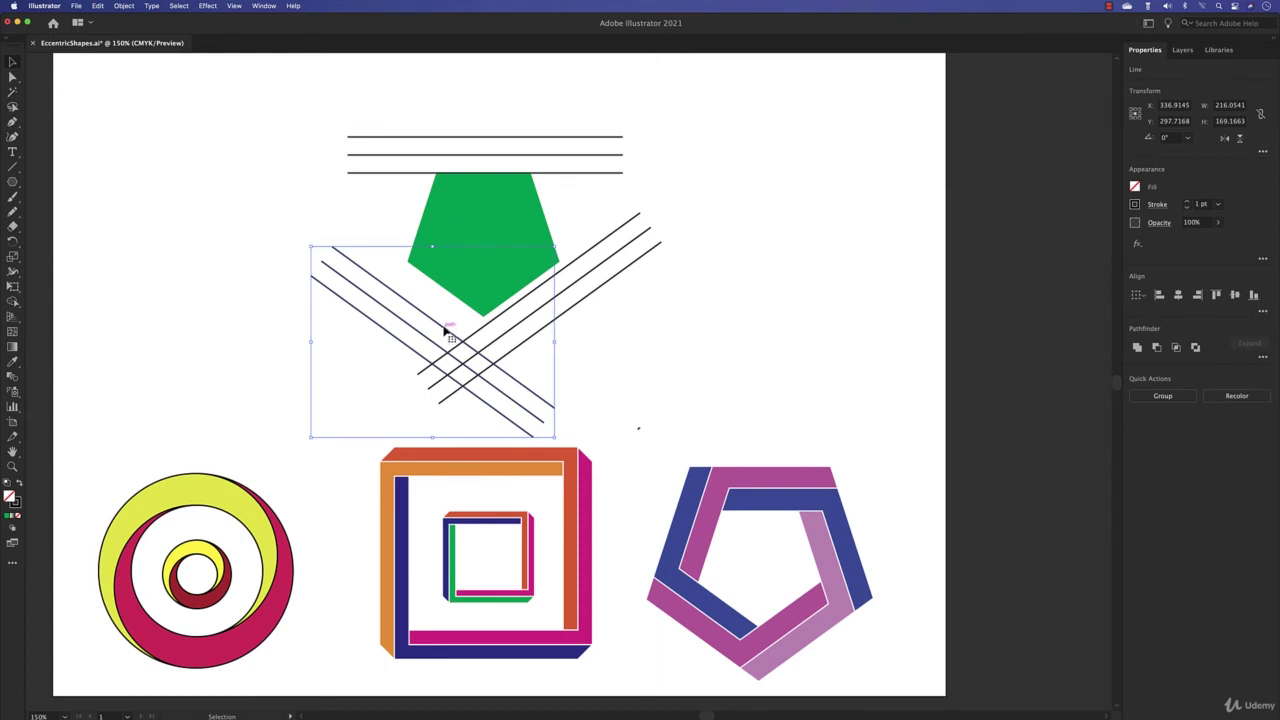
drag(442, 332, 461, 308)
Shift the lower-right set of lines so its innermost line sits flush on the pentagon's edge.
click(600, 288)
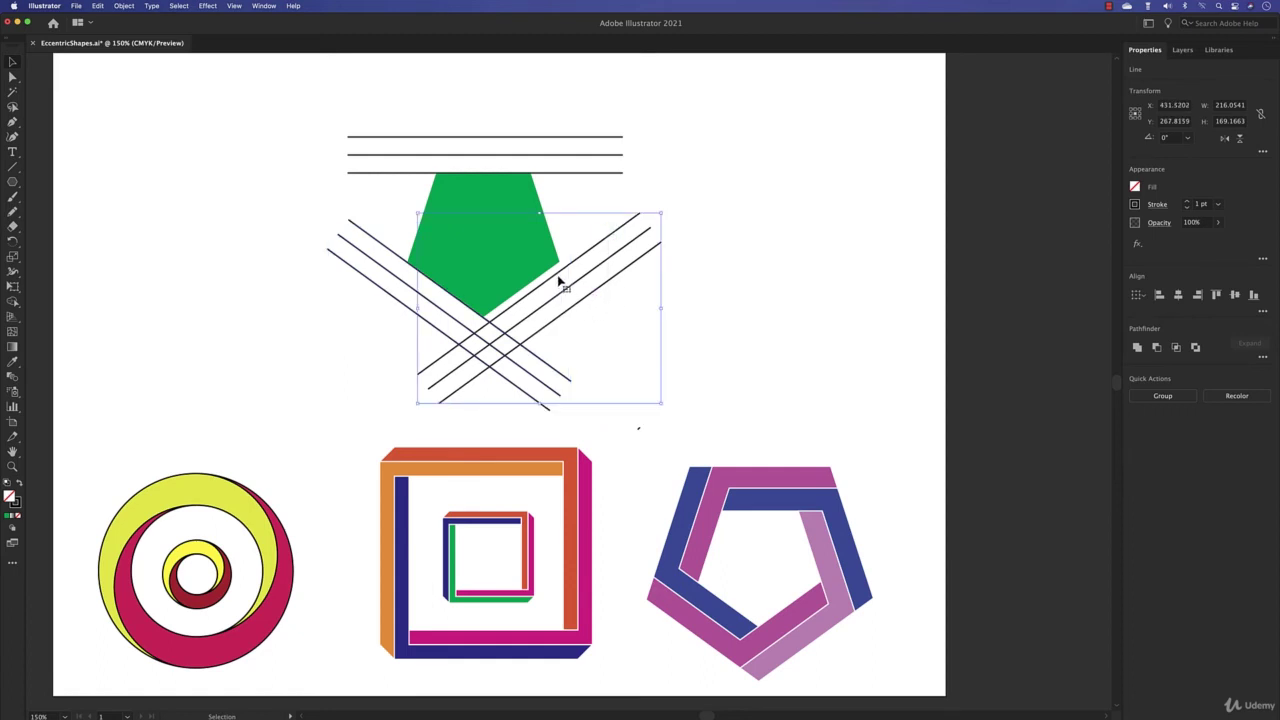
drag(560, 278, 555, 272)
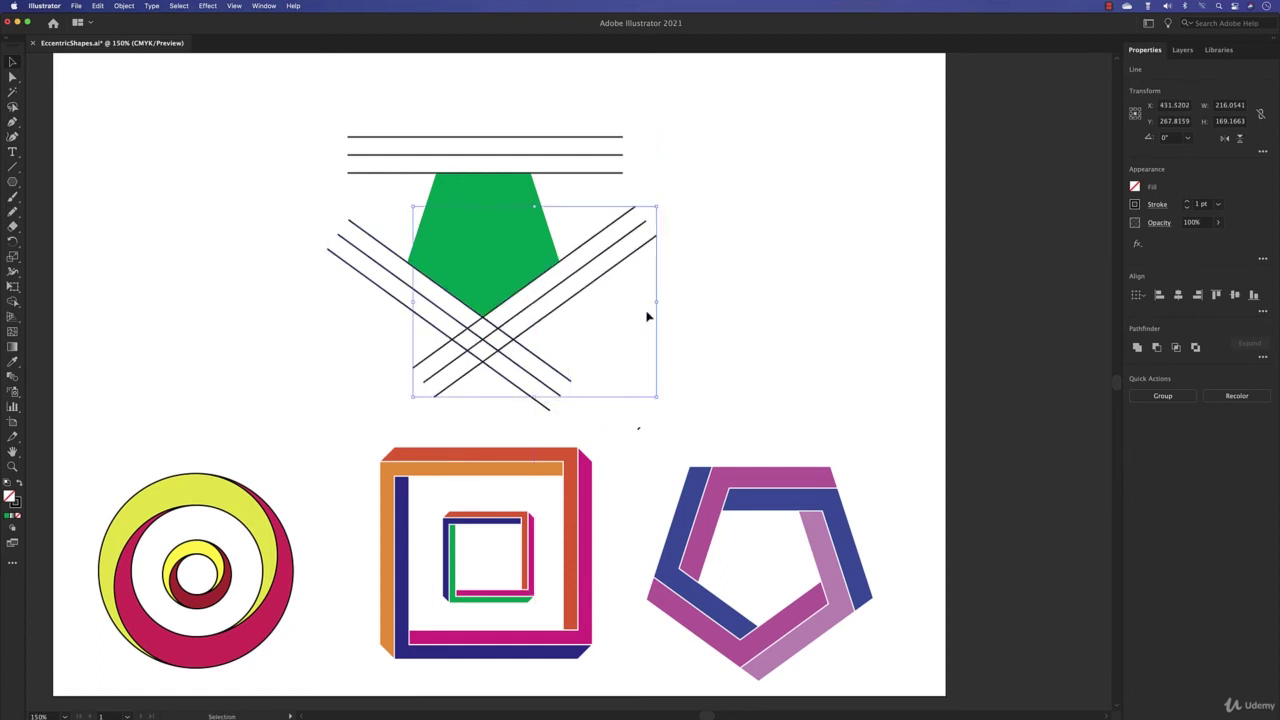
click(655, 315)
Copy the three horizontal lines again, rotating and positioning the copy along the pentagon's upper-right edge.
drag(628, 131, 634, 339)
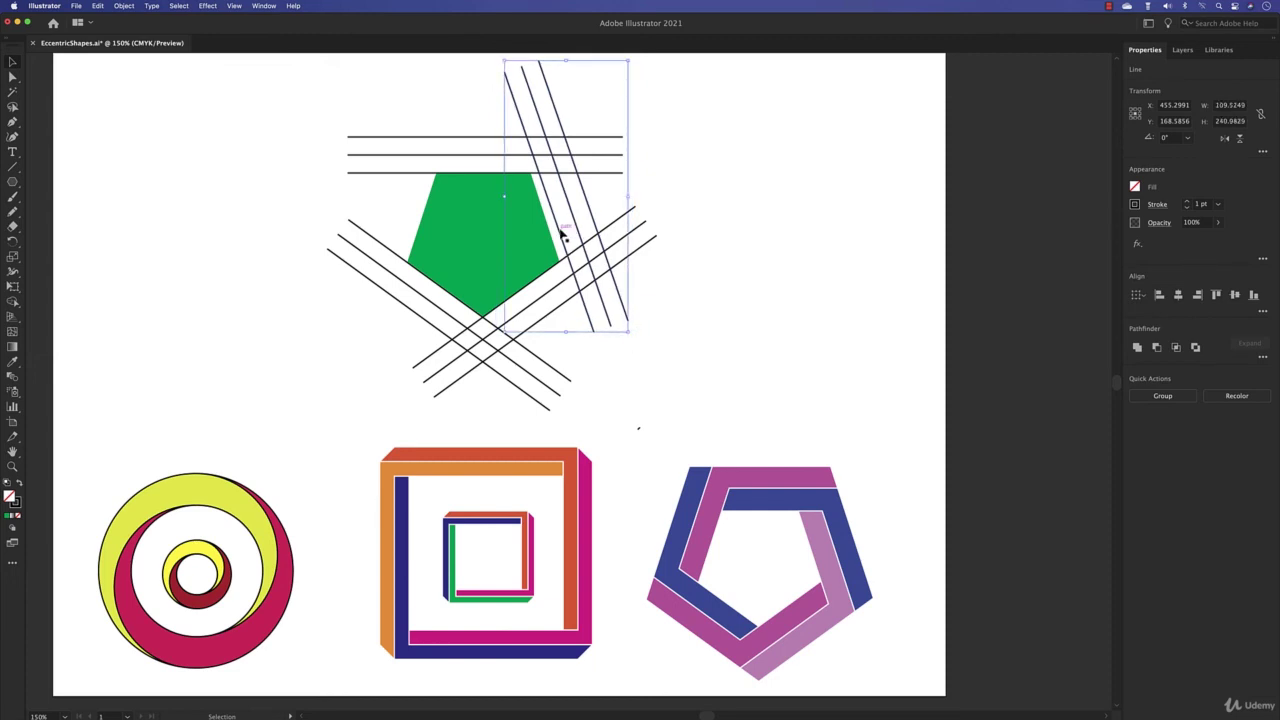
drag(558, 232, 551, 234)
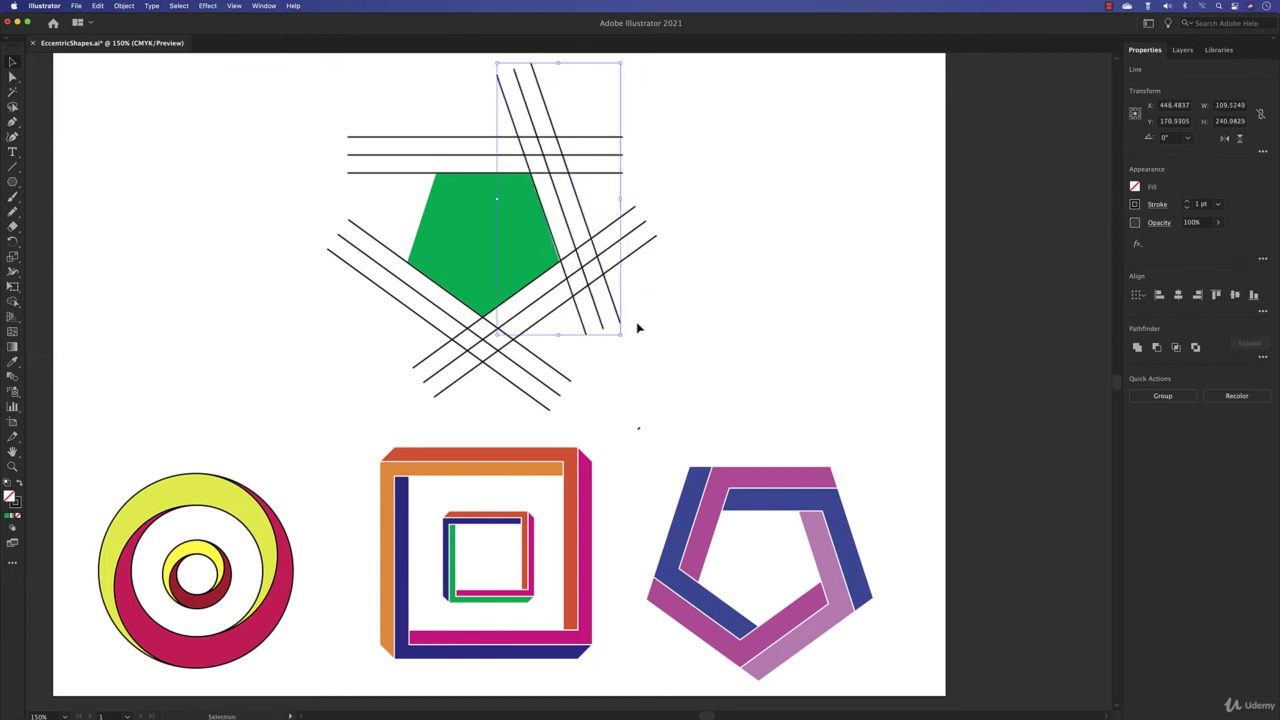
drag(625, 340, 663, 340)
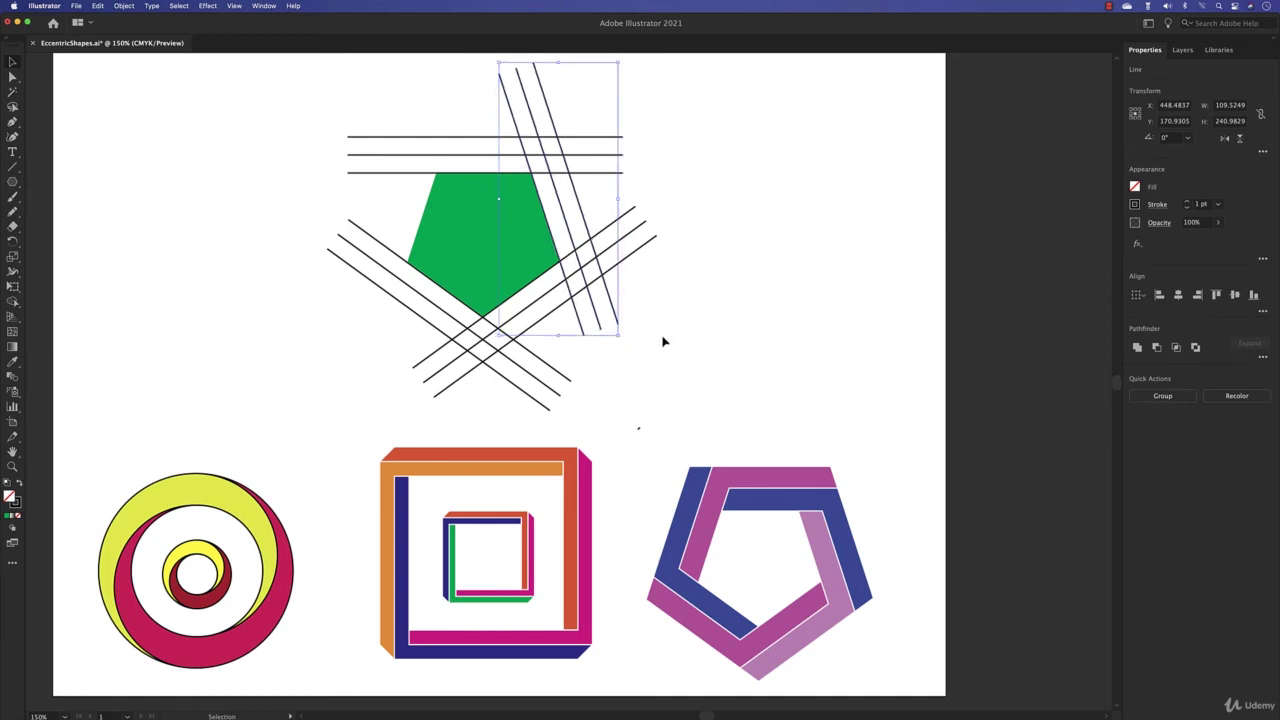
Copy the upper-right set of lines, mirror the copy onto the pentagon's upper-left edge, and delete the green guide pentagon.
click(672, 327)
drag(474, 114, 578, 102)
drag(553, 118, 397, 130)
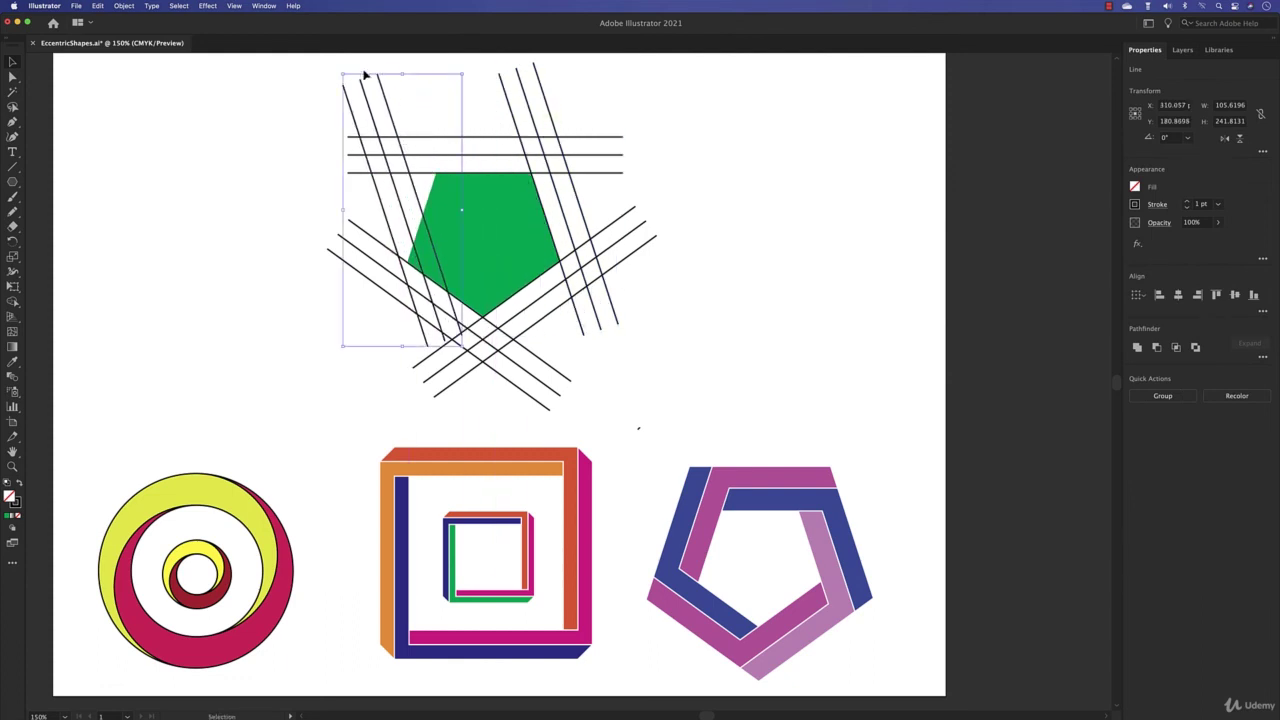
drag(338, 72, 429, 90)
key(super+z)
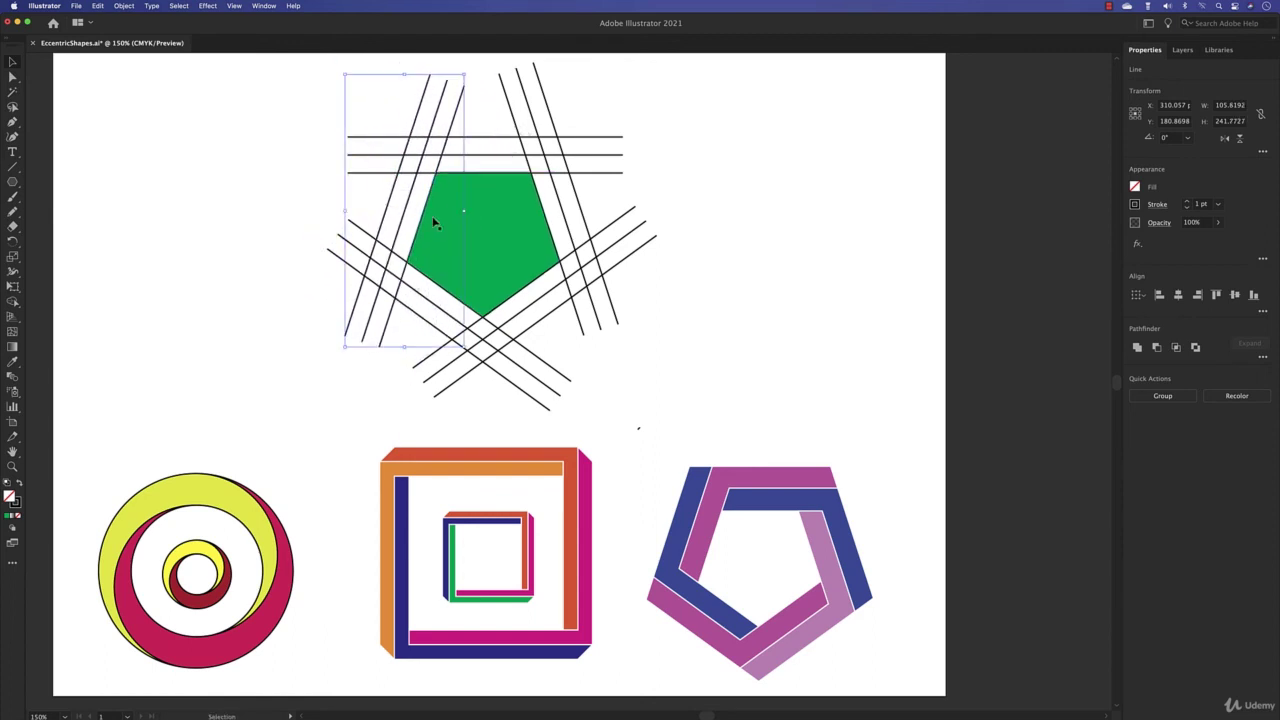
click(490, 240)
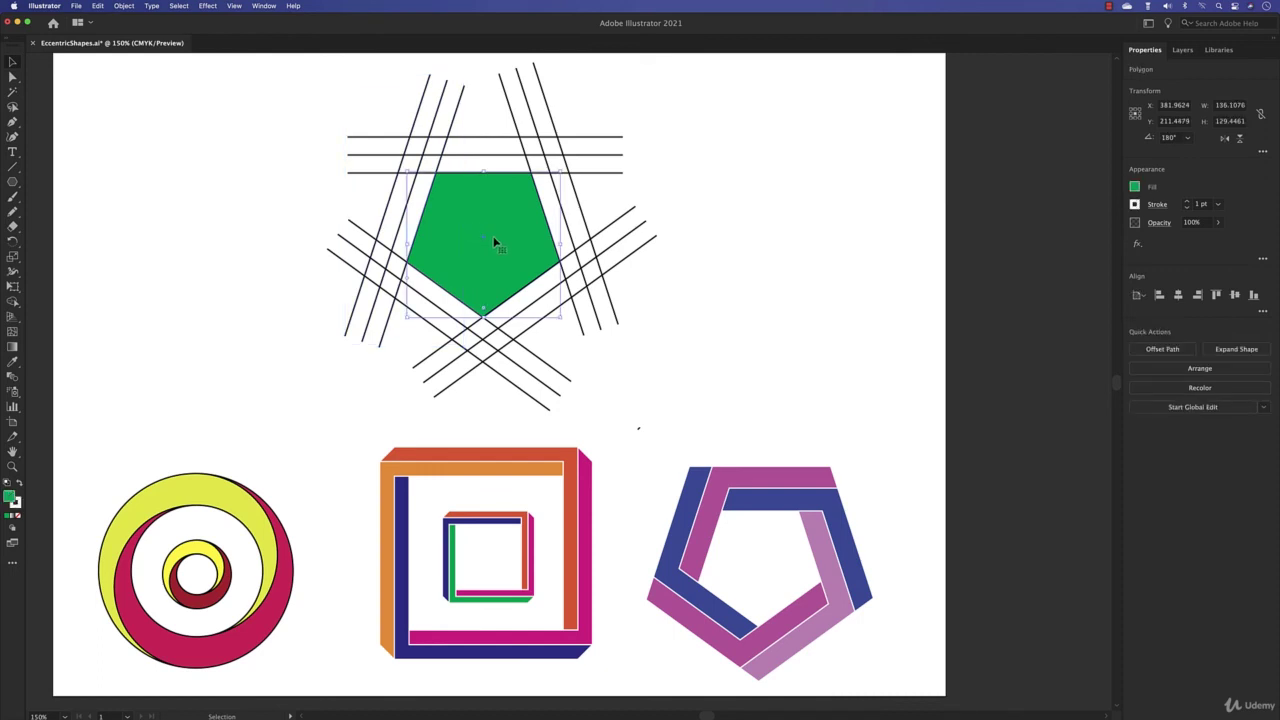
key(Delete)
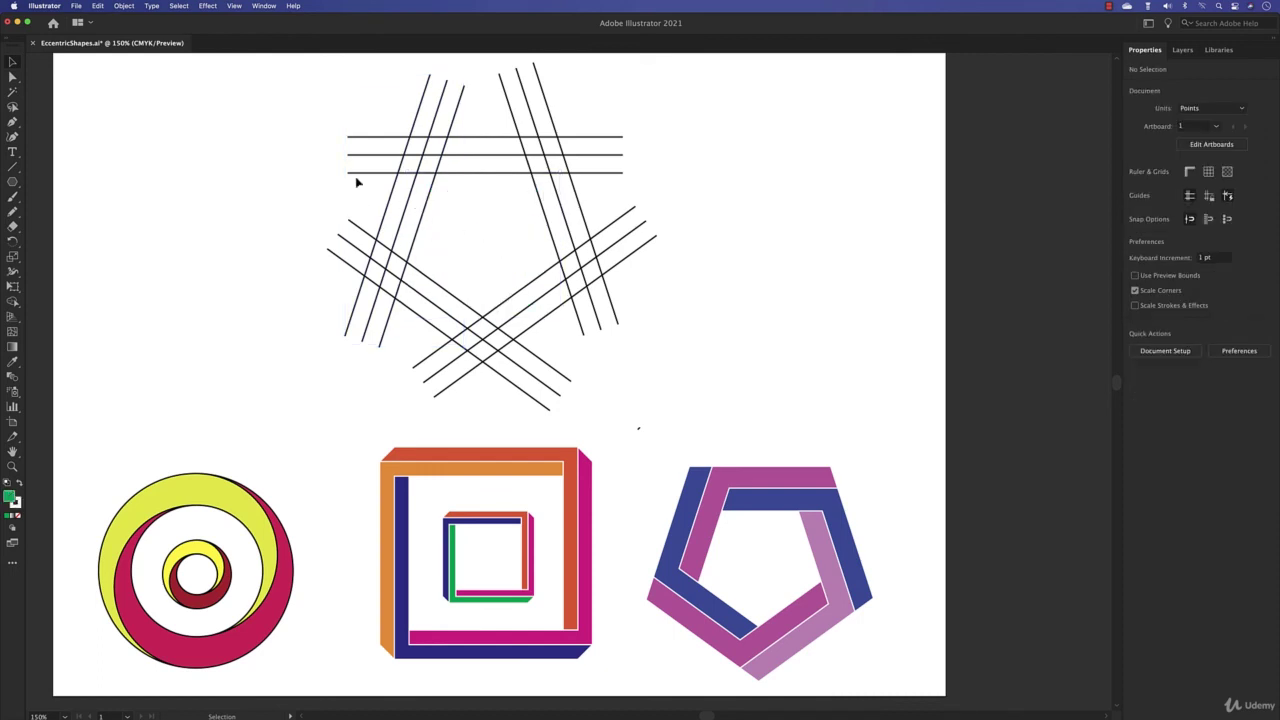
With all lines selected, use Shape Builder to merge the outer top strip and inner upper-left strip into one dark purple band.
drag(257, 93, 706, 374)
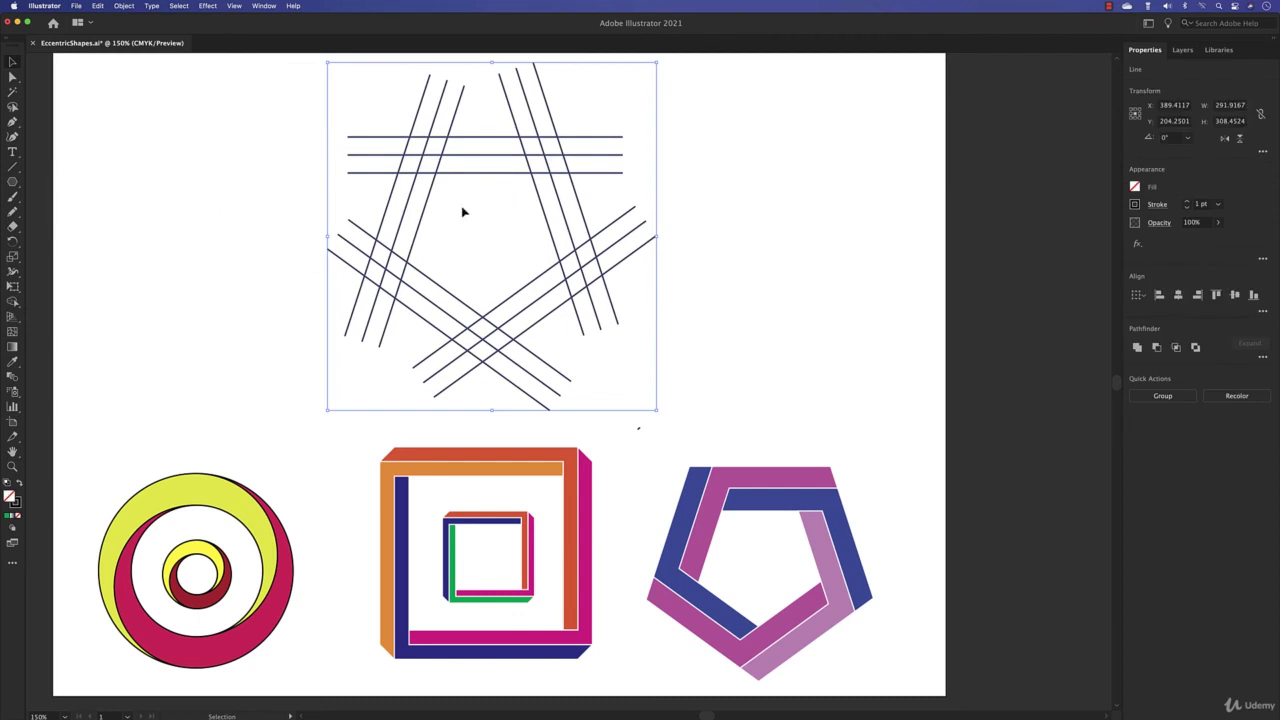
click(13, 300)
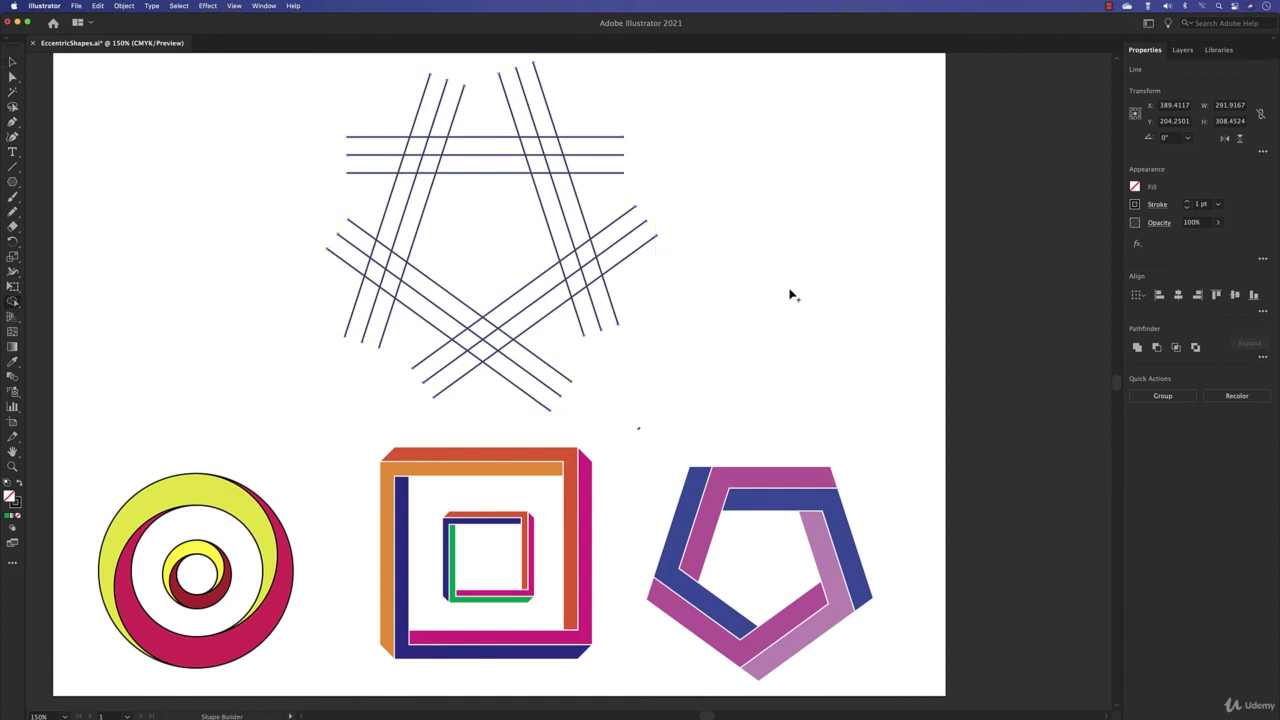
click(1135, 187)
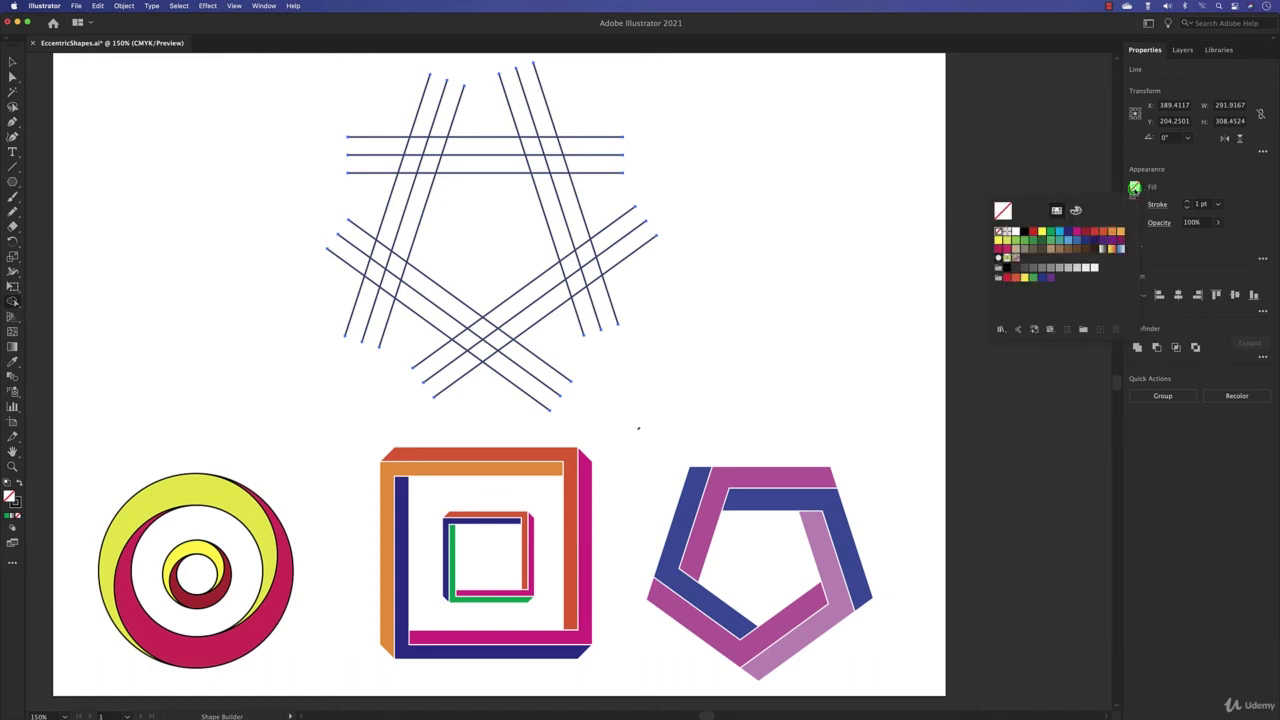
click(1120, 241)
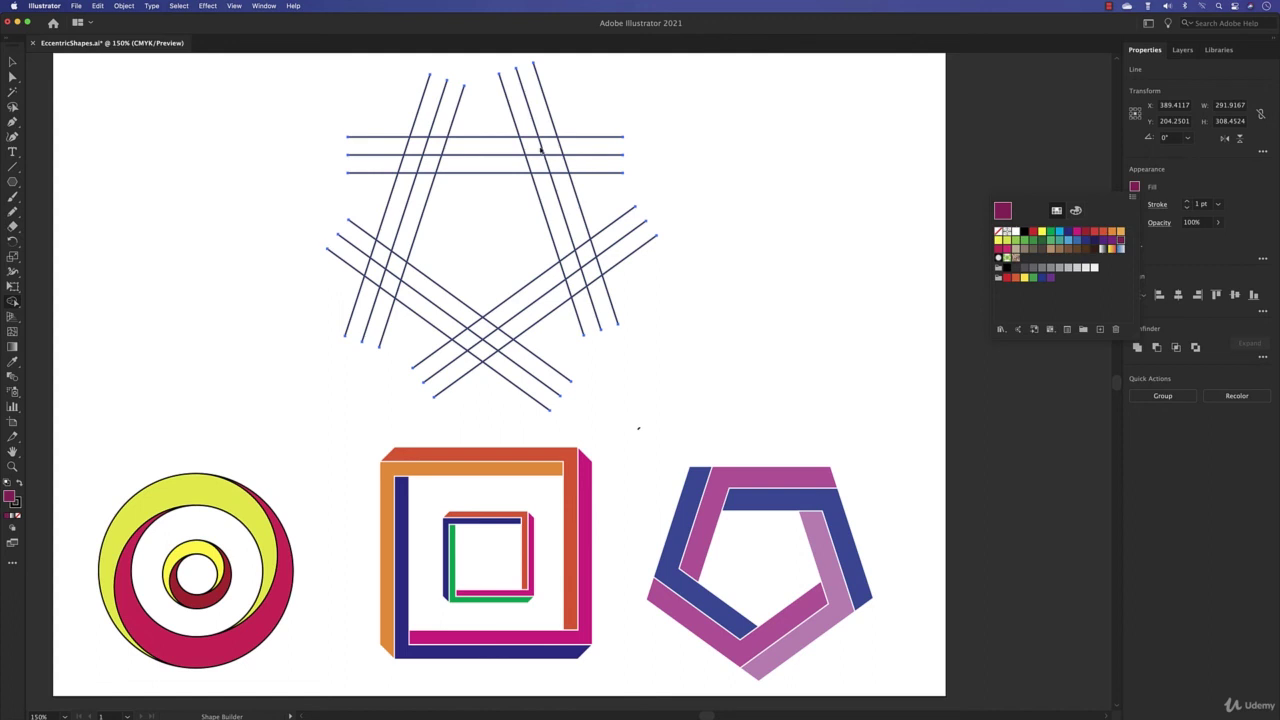
mouse_move(544, 148)
mouse_down()
mouse_move(443, 150)
mouse_move(404, 250)
mouse_up()
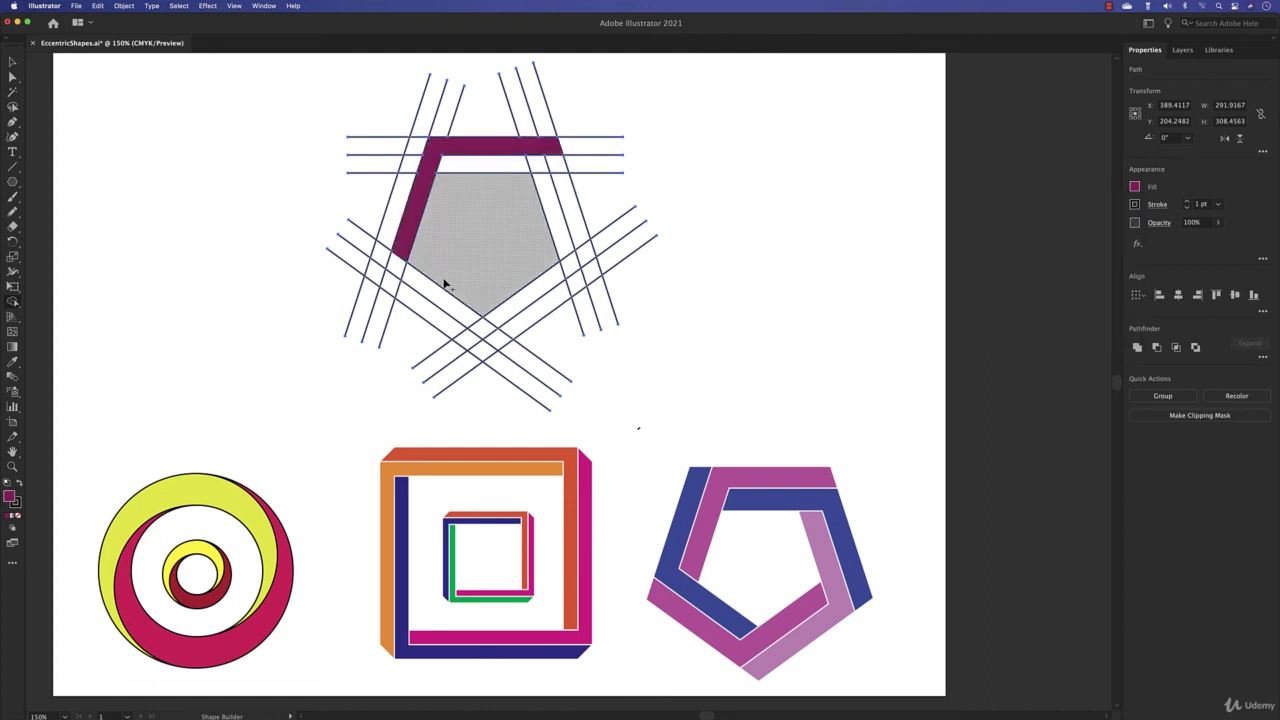
Merge the outer upper-left strip and the inner lower-left strip into one red band with Shape Builder.
click(1135, 187)
click(1093, 231)
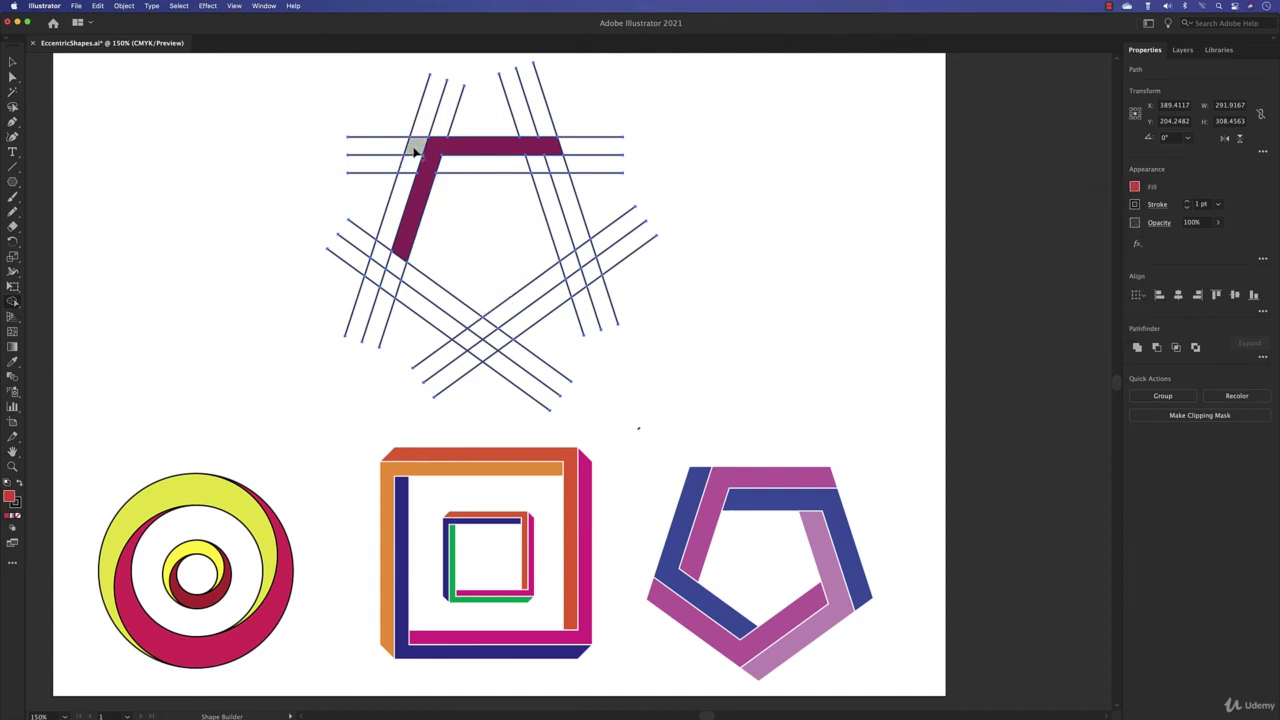
mouse_move(415, 150)
mouse_down()
mouse_move(388, 260)
mouse_move(476, 321)
mouse_up()
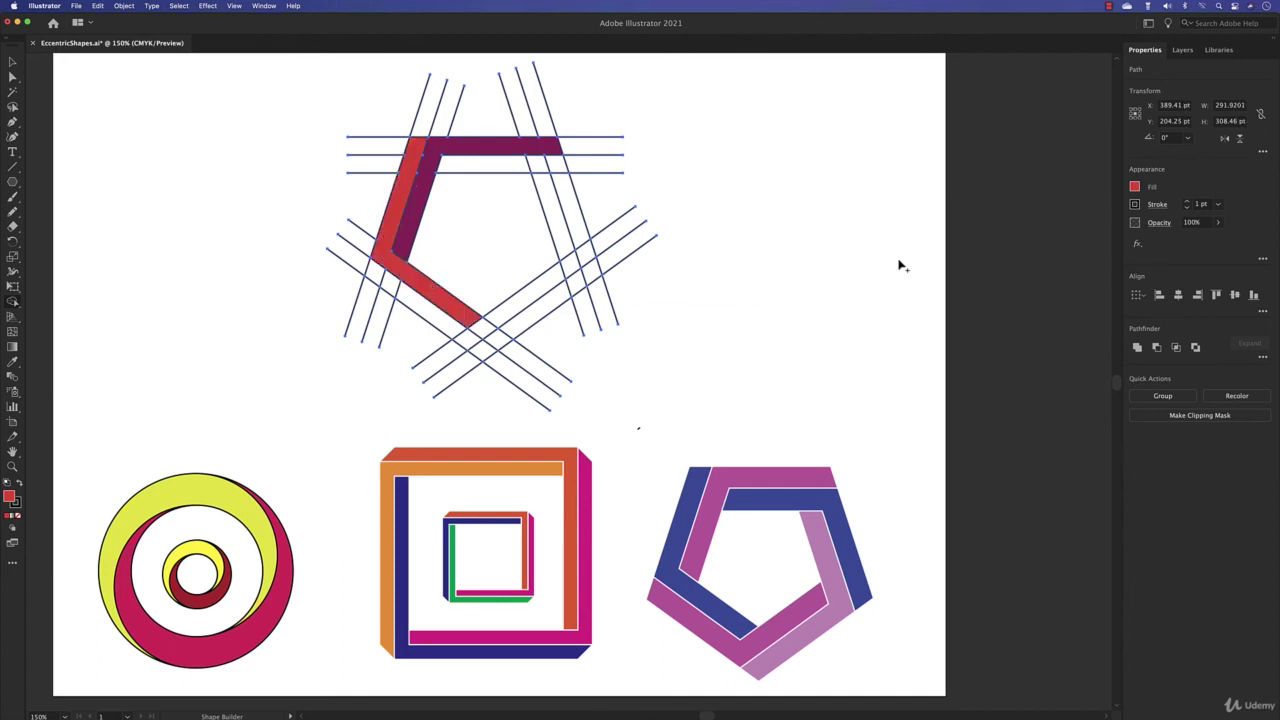
Merge the inner top strip and the outer upper-right strip into one dark blue band with Shape Builder.
click(1134, 187)
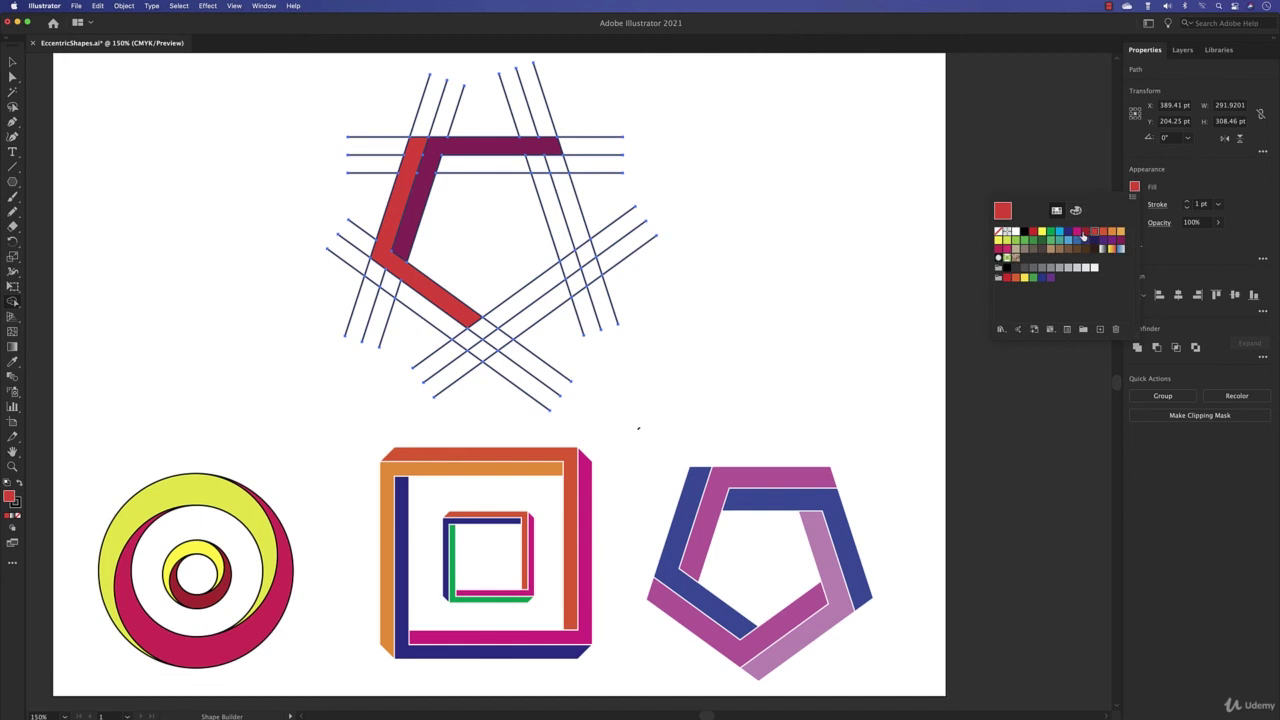
click(1077, 240)
mouse_move(494, 170)
mouse_down()
mouse_move(561, 173)
mouse_move(590, 278)
mouse_up()
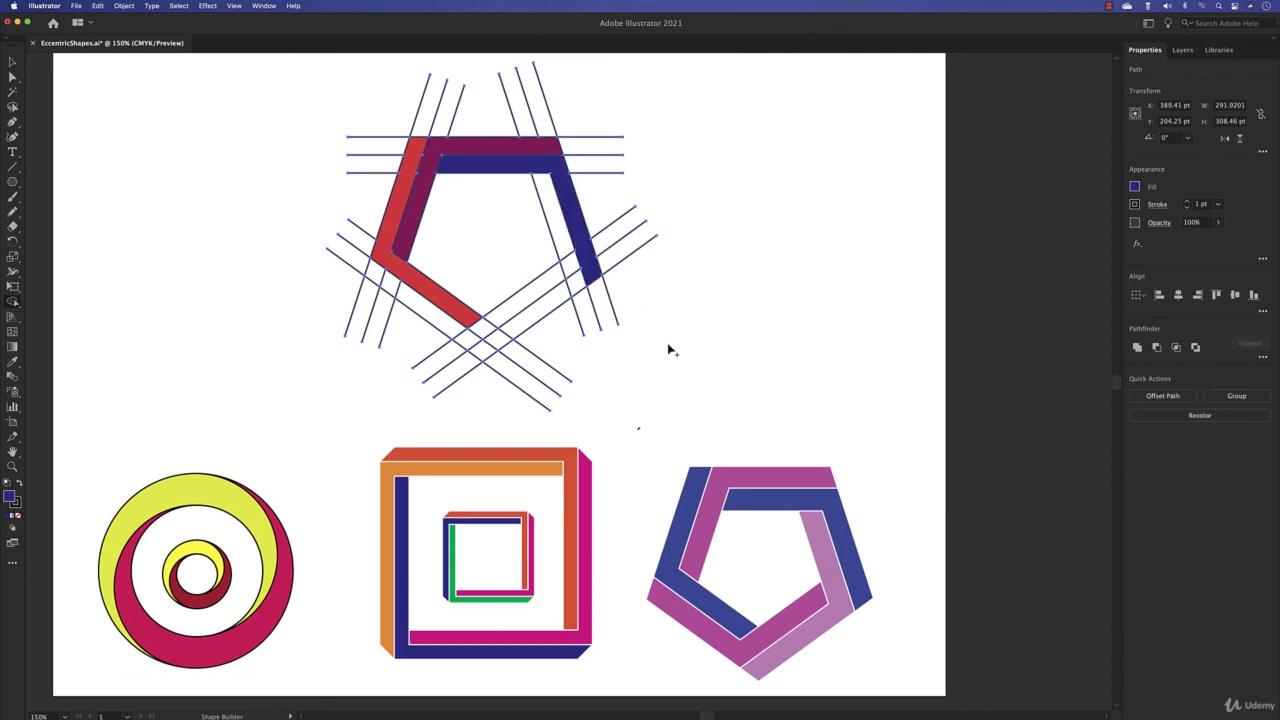
Merge the outer lower-left strip and the inner lower-right strip into one teal band with Shape Builder.
click(1135, 187)
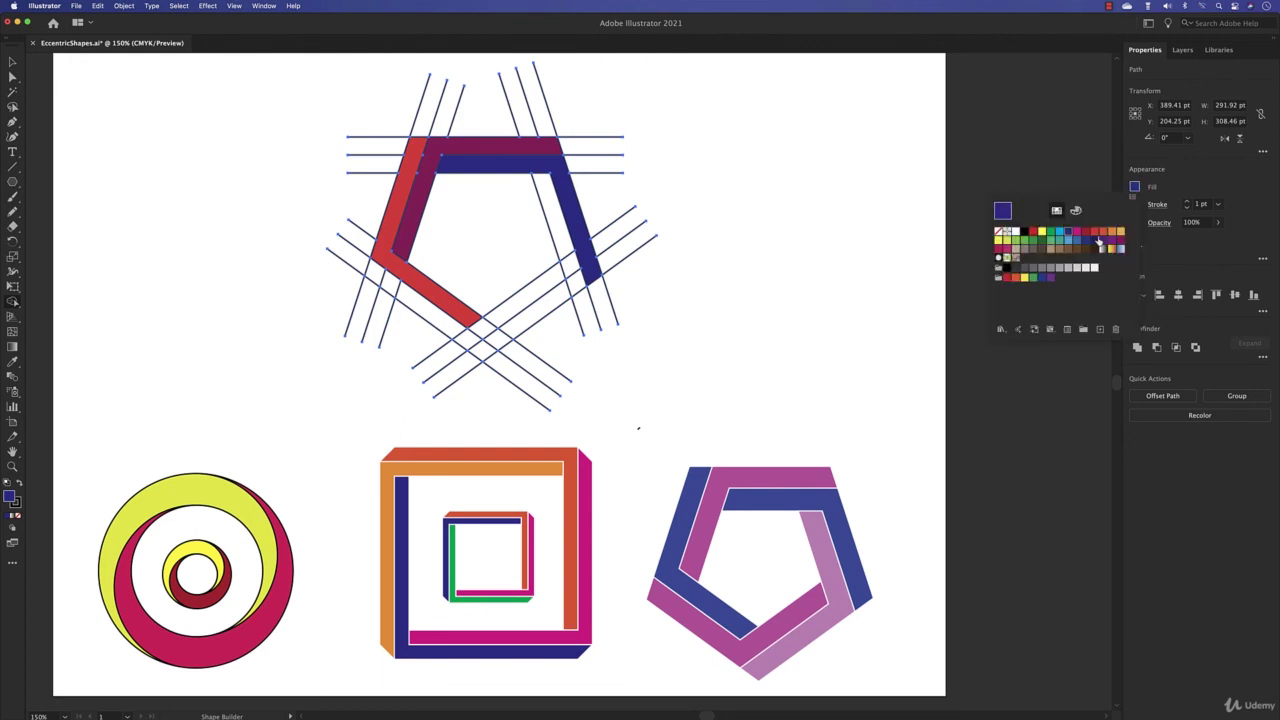
click(1059, 241)
mouse_move(377, 272)
mouse_down()
mouse_move(460, 338)
mouse_move(503, 320)
mouse_up()
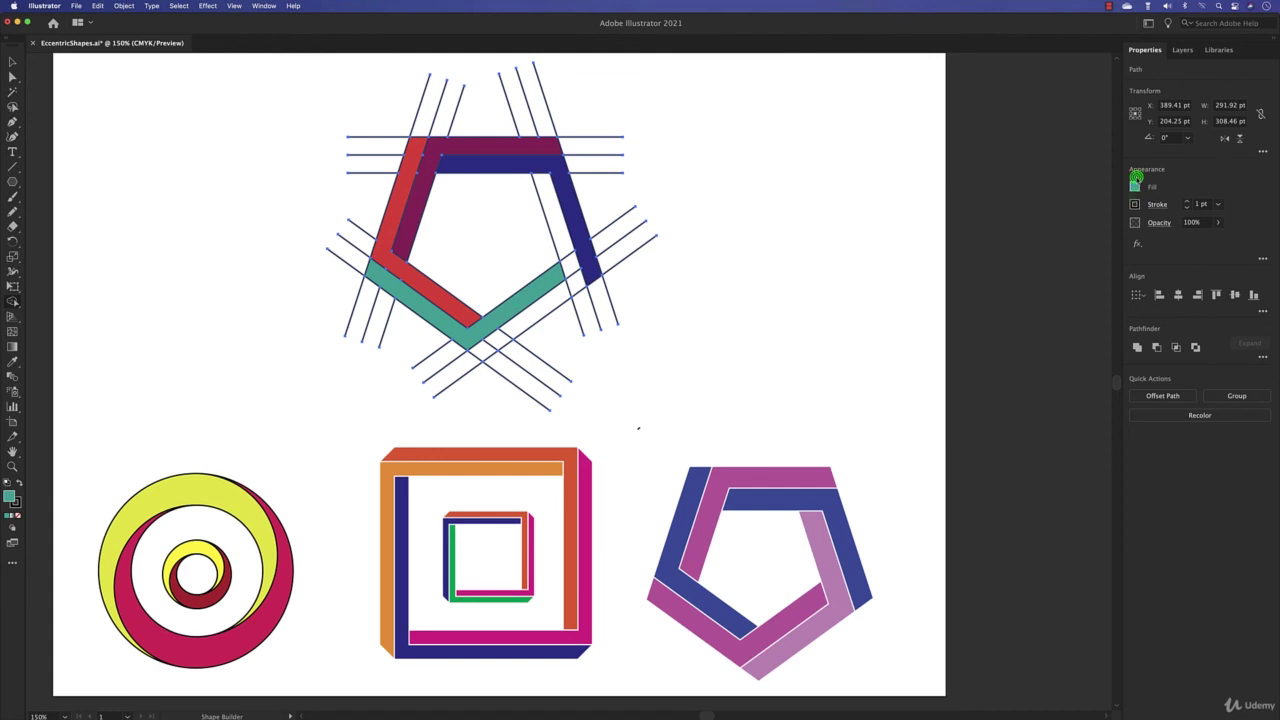
Merge the inner upper-right strip and the outer lower-right strip into one orange band with Shape Builder.
click(1135, 186)
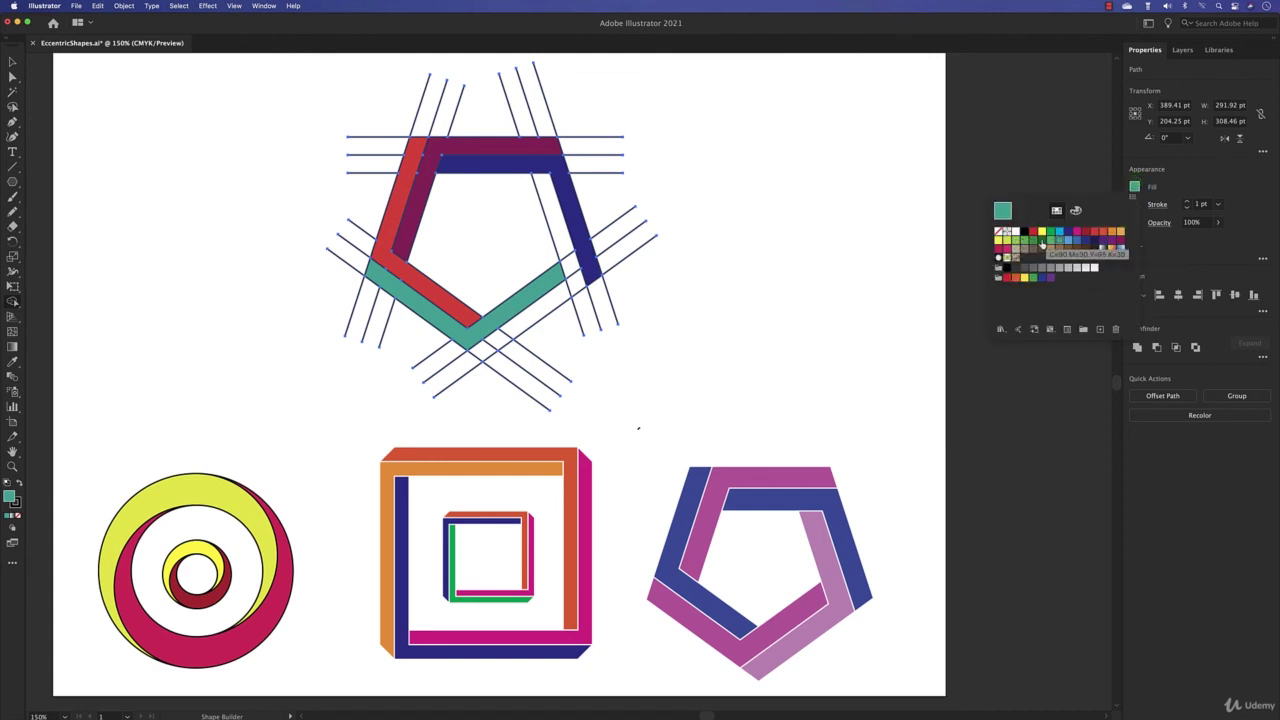
click(1115, 232)
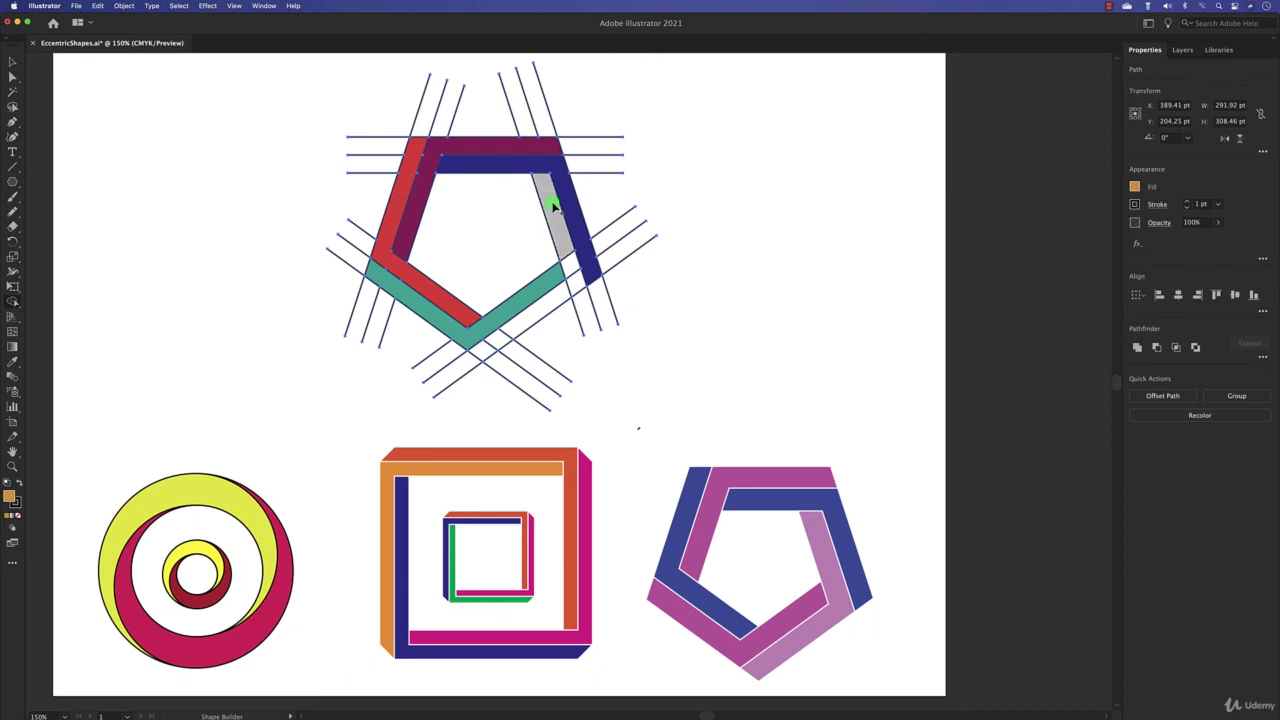
click(572, 282)
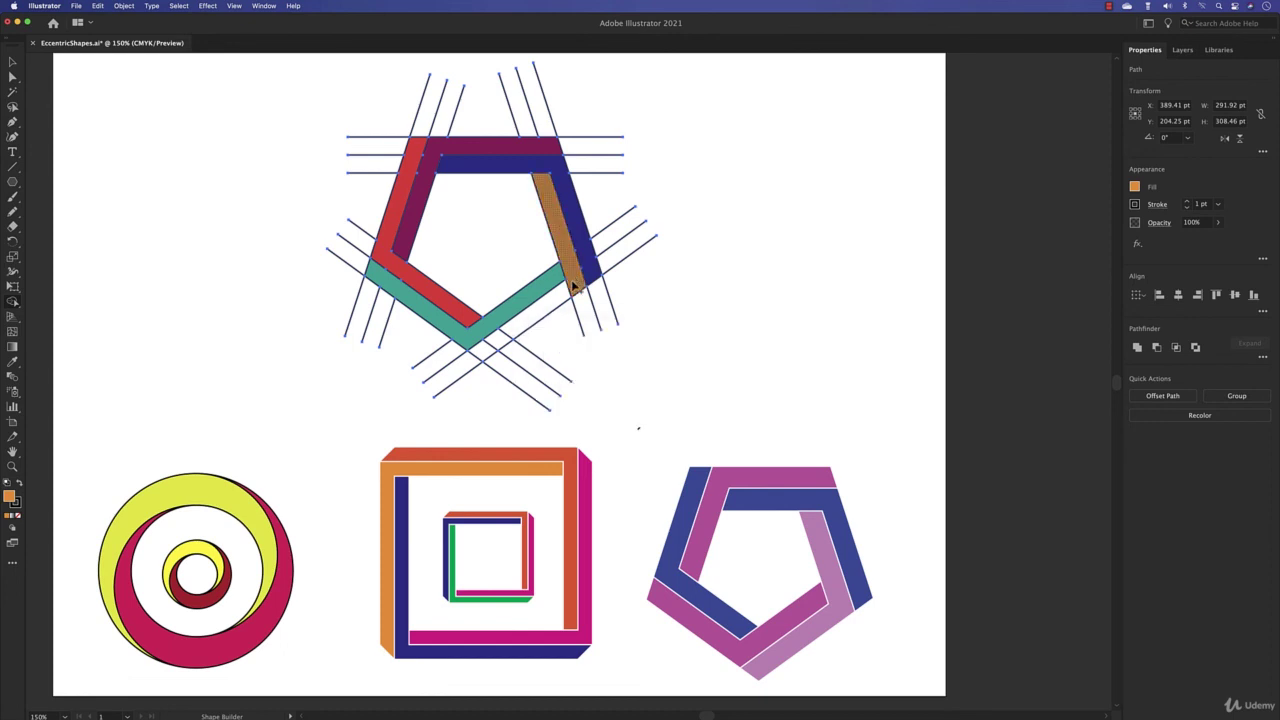
drag(564, 285, 486, 357)
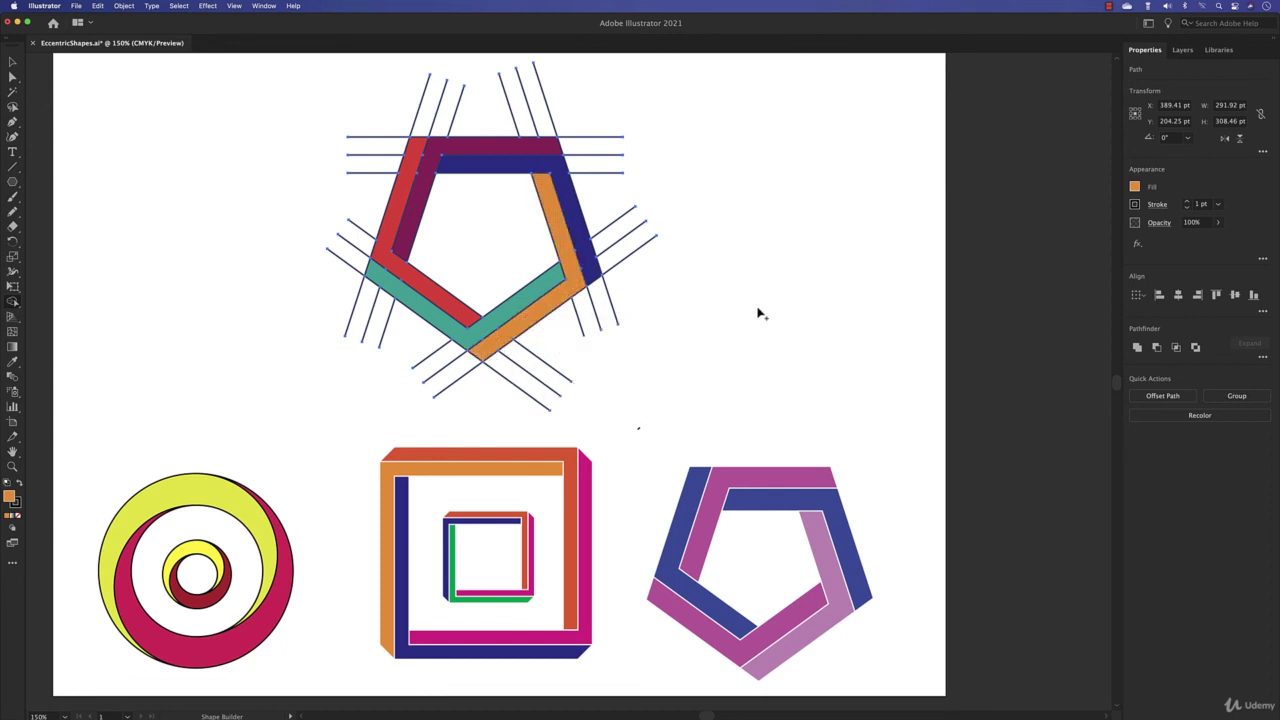
Delete the leftover line ends sticking out above, to the right of and below the coloured pentagon.
click(12, 62)
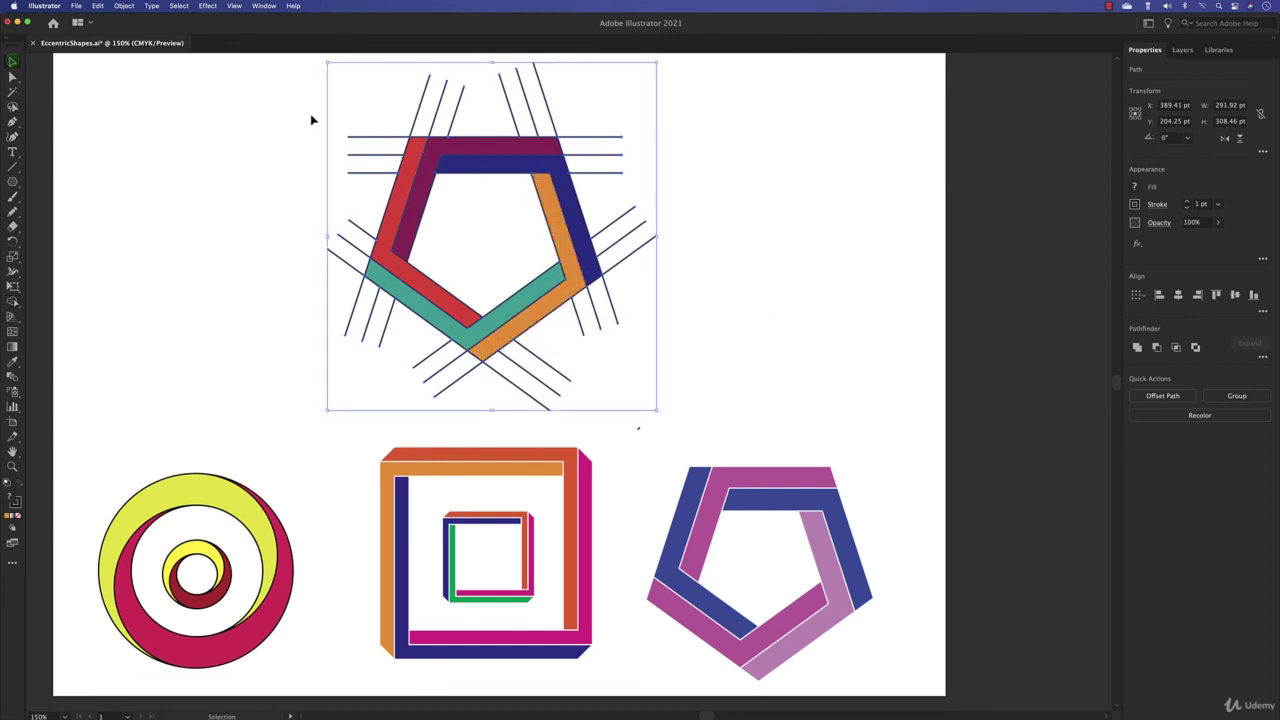
drag(242, 80, 686, 195)
key(Delete)
key(Delete)
drag(610, 203, 540, 416)
key(Delete)
key(Delete)
key(Delete)
key(Delete)
drag(338, 297, 436, 405)
key(Delete)
key(Delete)
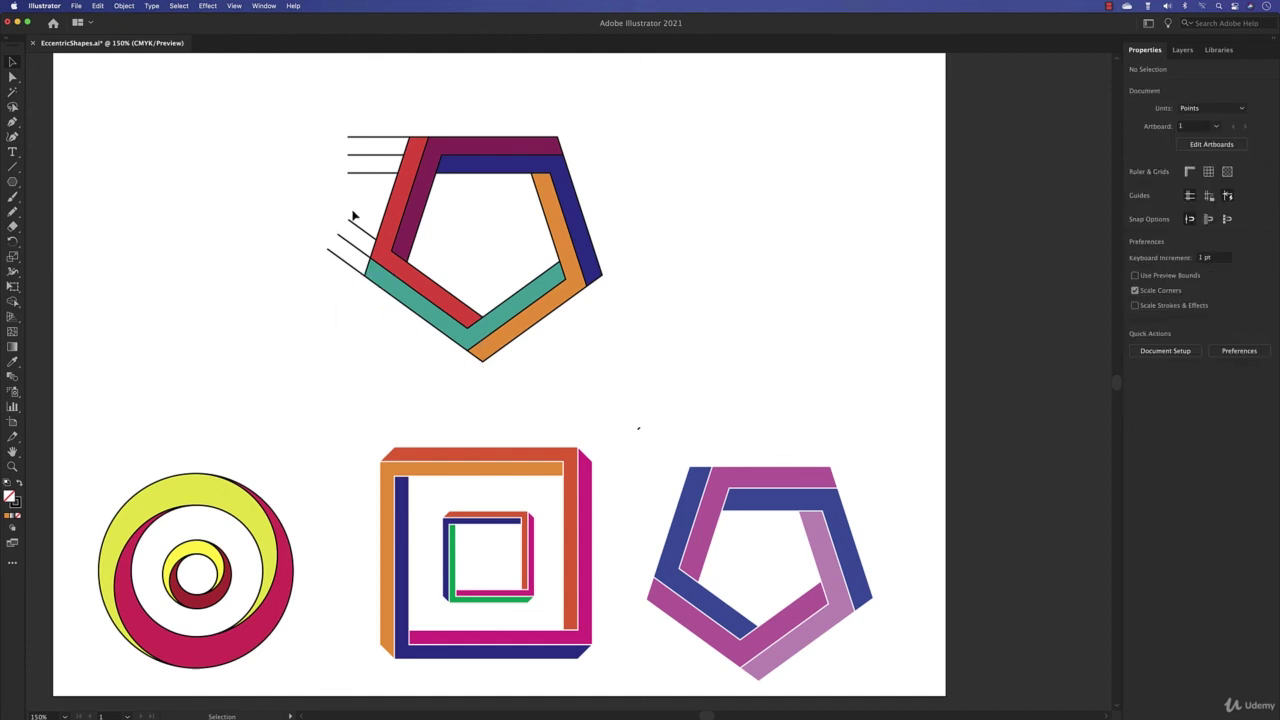
Delete the remaining two sets of line ends on the pentagon's left side.
drag(353, 213, 322, 268)
key(Delete)
drag(360, 120, 352, 176)
key(Delete)
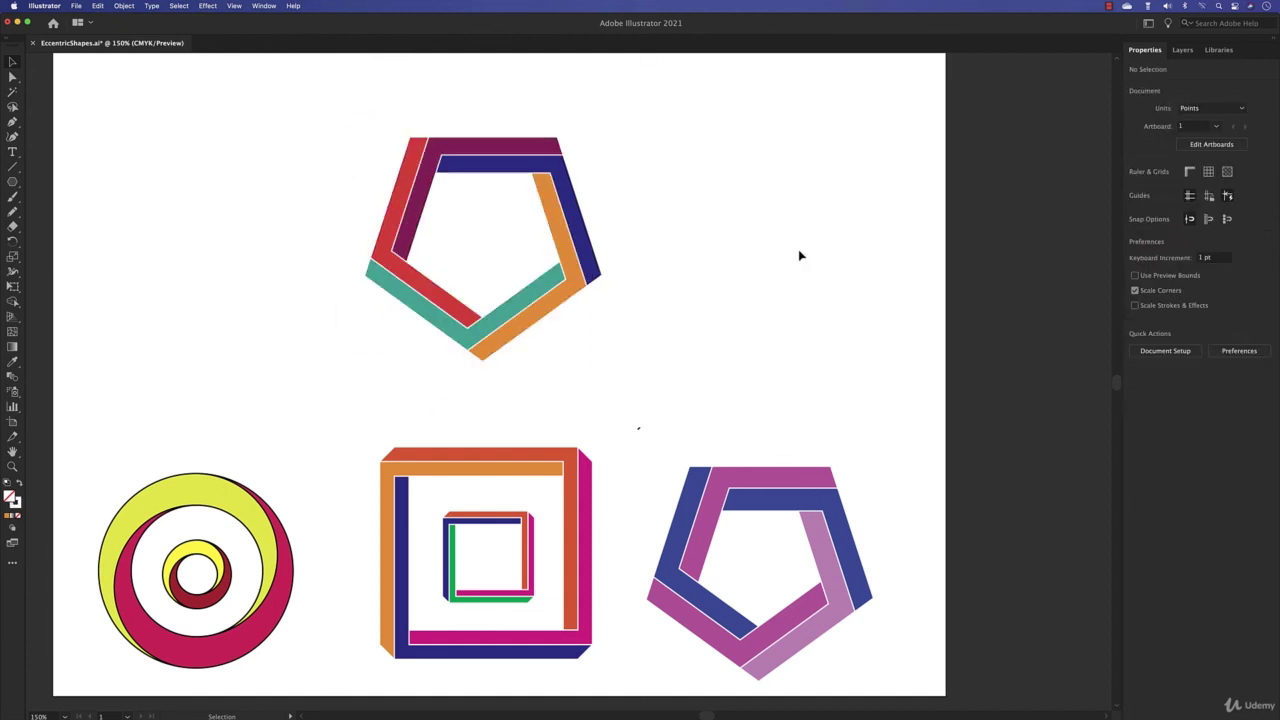